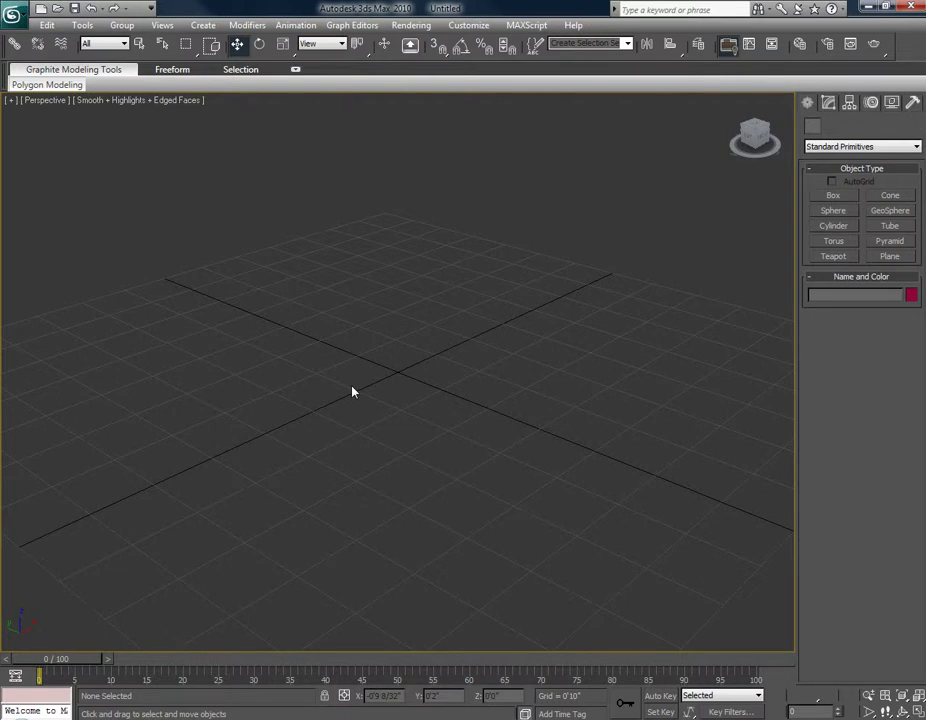
alt+middle_drag(504, 405, 461, 361)
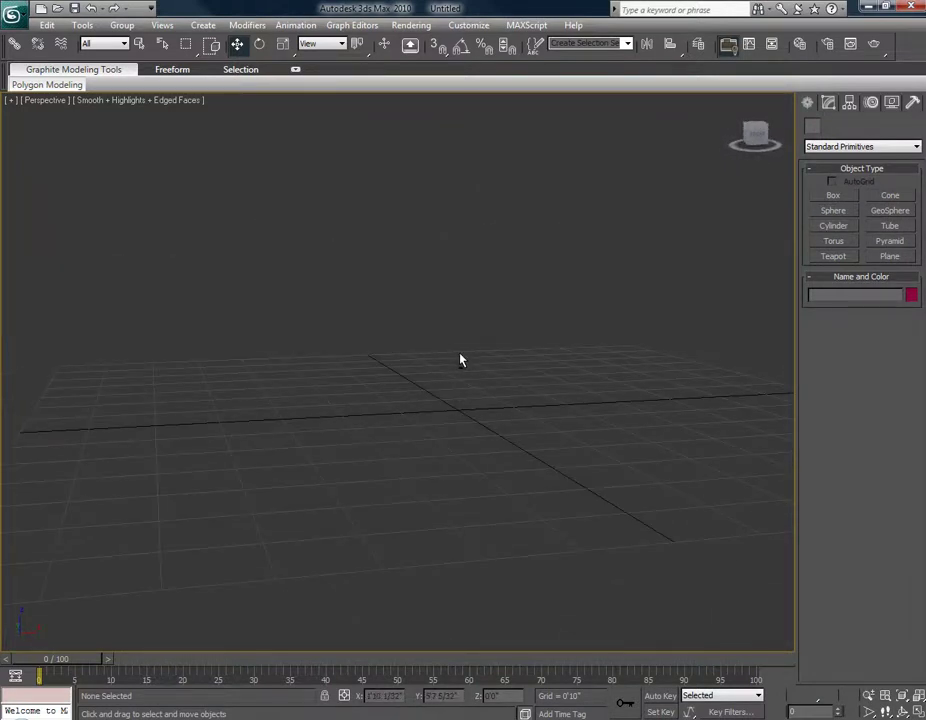
scroll(413, 341, down, 10)
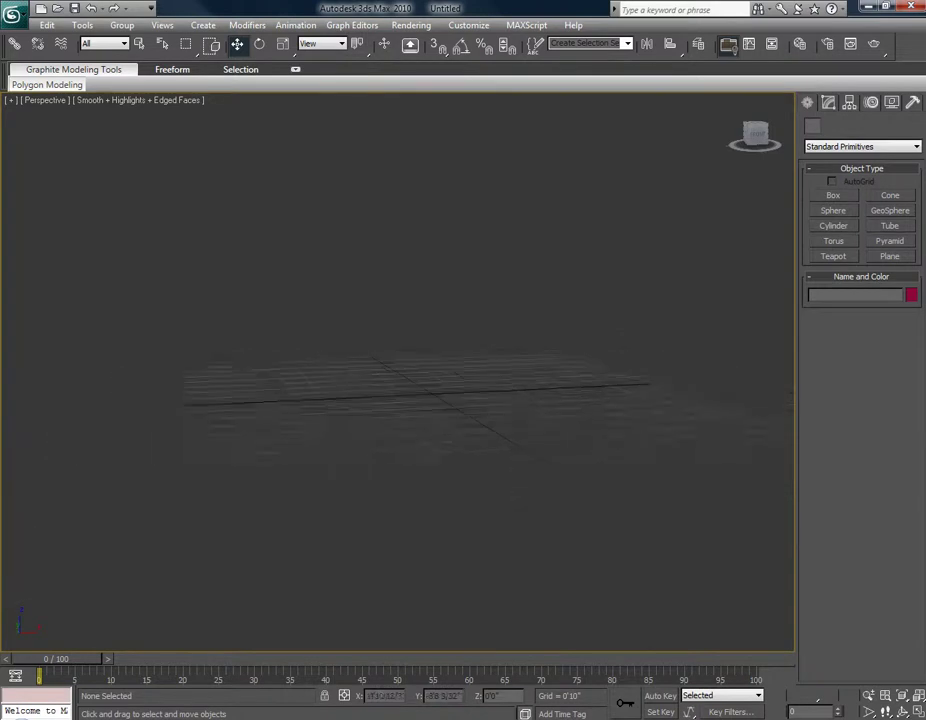
scroll(413, 341, down, 5)
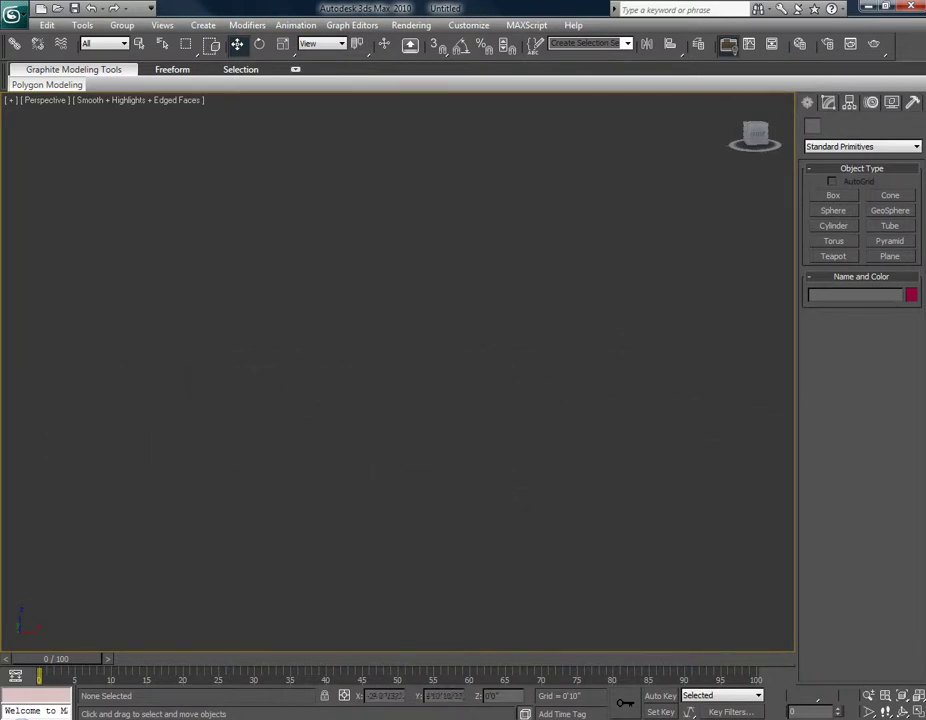
scroll(413, 341, up, 10)
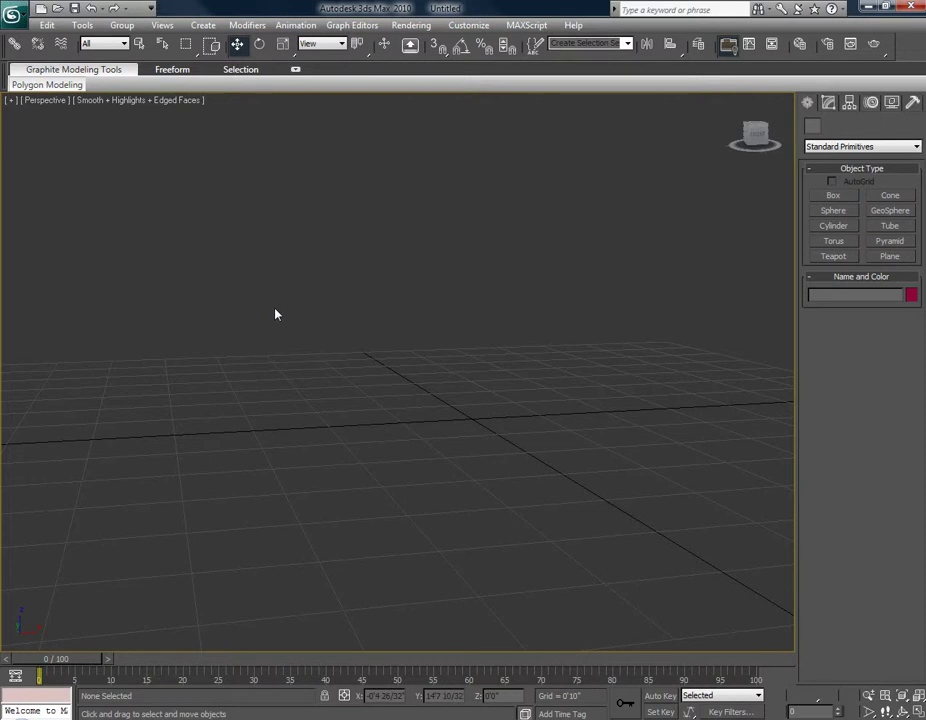
key(alt+ctrl+h)
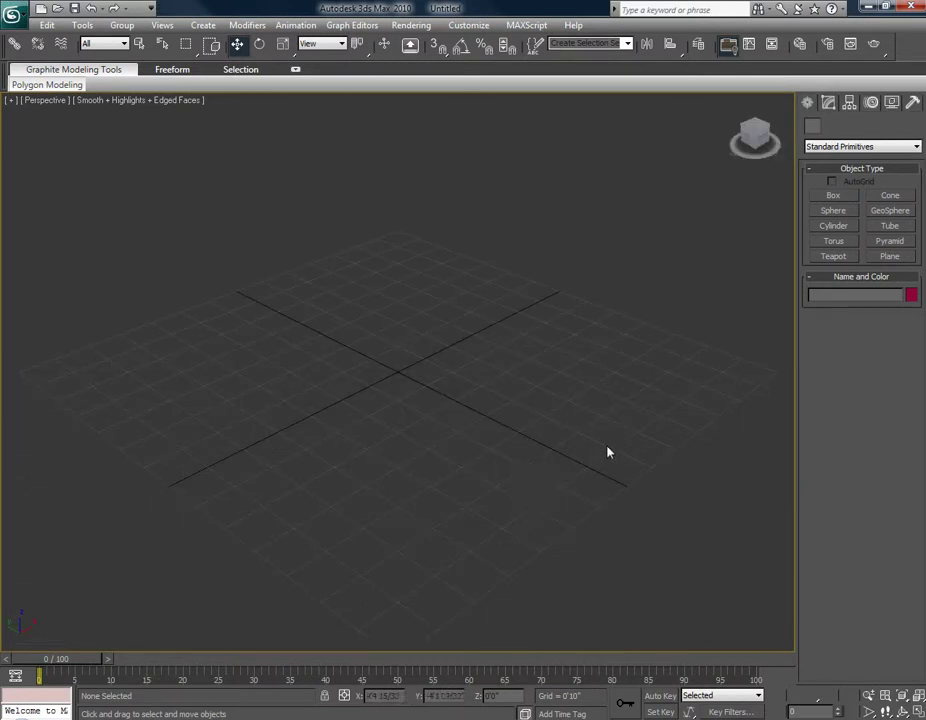
mouse_move(297, 286)
middle_down()
mouse_move(316, 300)
mouse_move(366, 260)
mouse_move(265, 246)
mouse_move(331, 246)
mouse_move(260, 250)
mouse_move(269, 258)
mouse_move(259, 268)
middle_up()
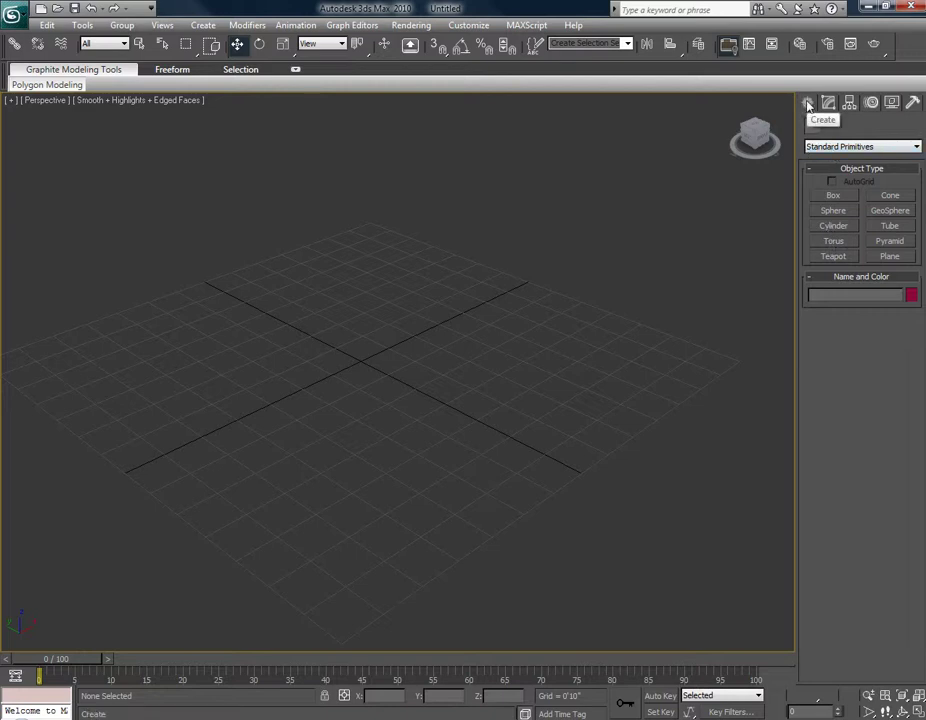
Create a box on the grid about 4'6" long, 6'8" wide and 3'11" high
click(833, 197)
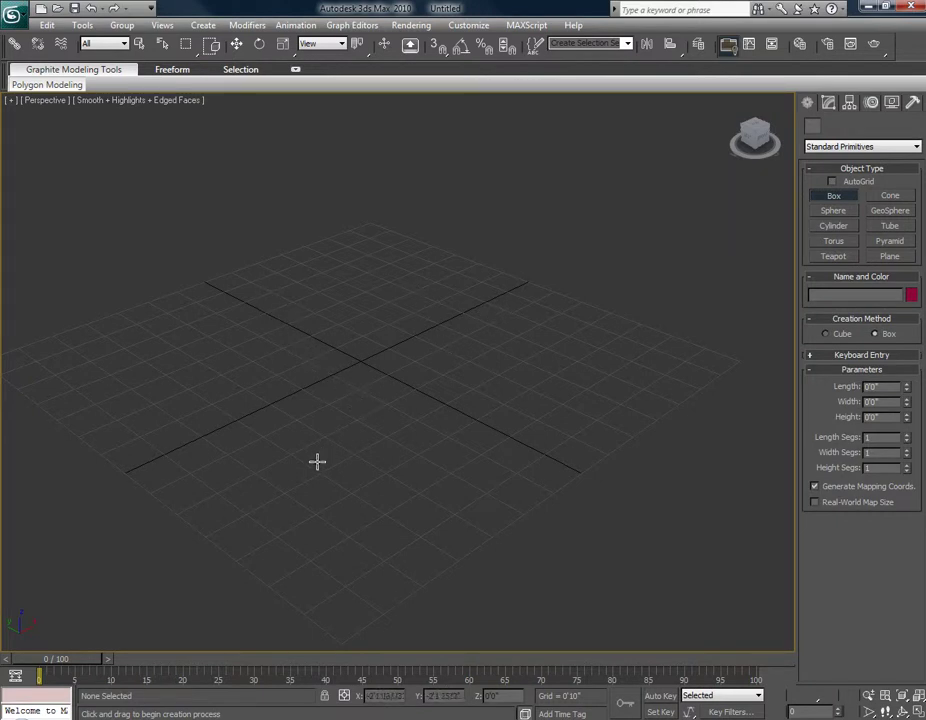
drag(469, 288, 409, 475)
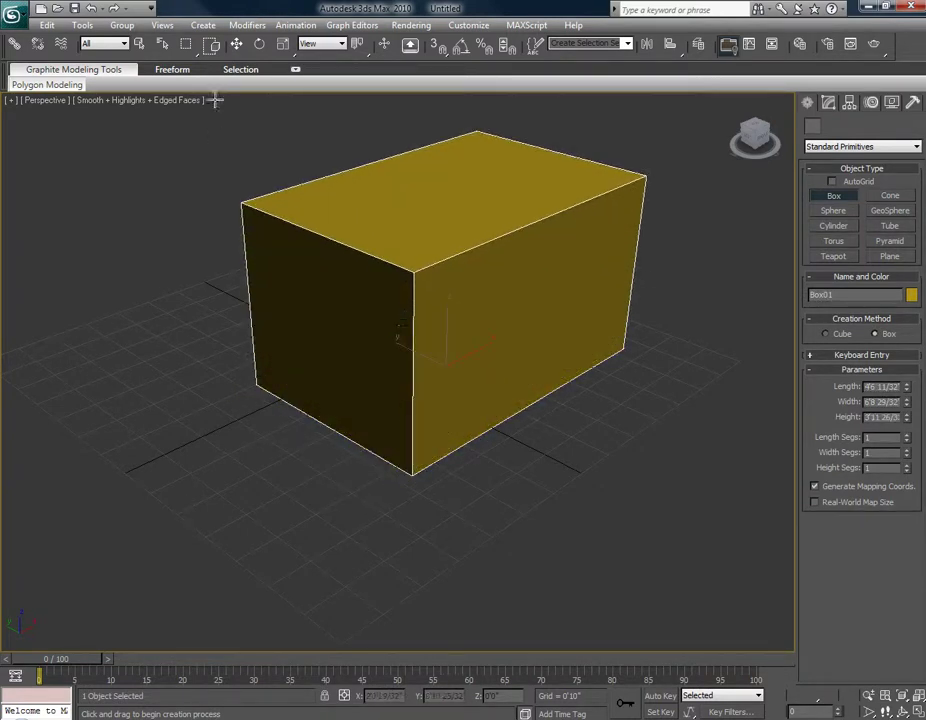
click(235, 47)
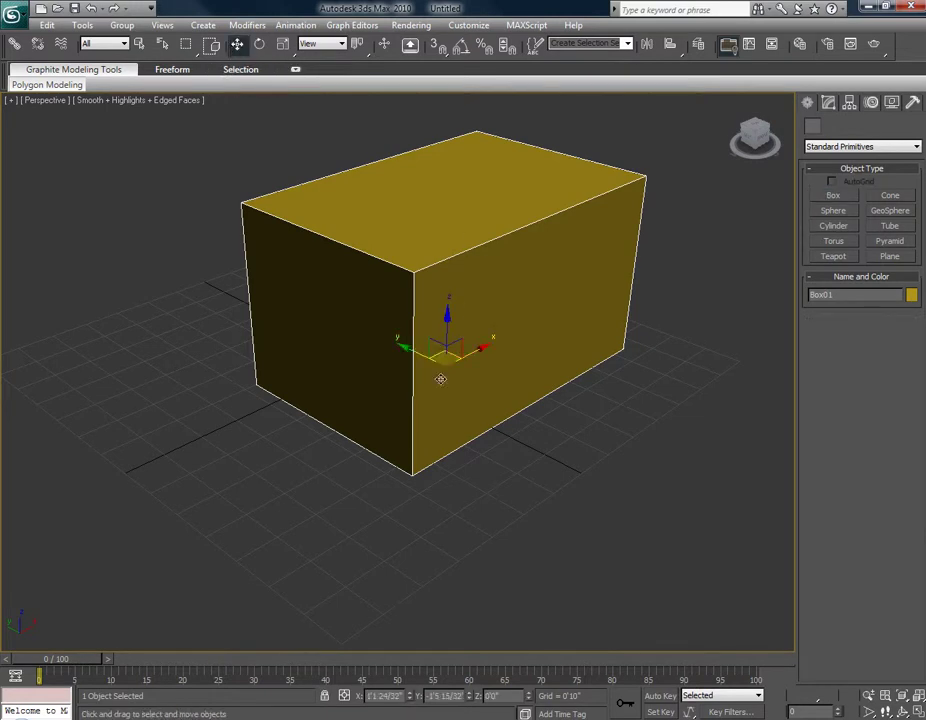
Reduce the box's dimensions to about 2'4" length, 2'3" width and 1'9" height
click(829, 104)
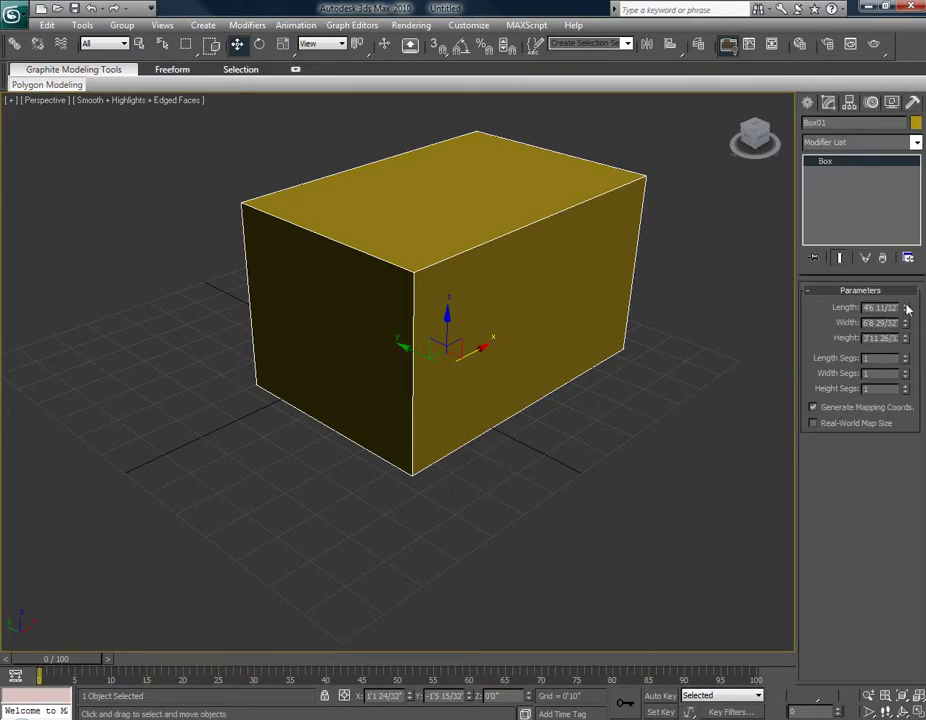
drag(906, 312, 904, 378)
drag(903, 323, 903, 364)
drag(904, 312, 904, 345)
alt+middle_drag(551, 325, 517, 343)
scroll(517, 343, up, 2)
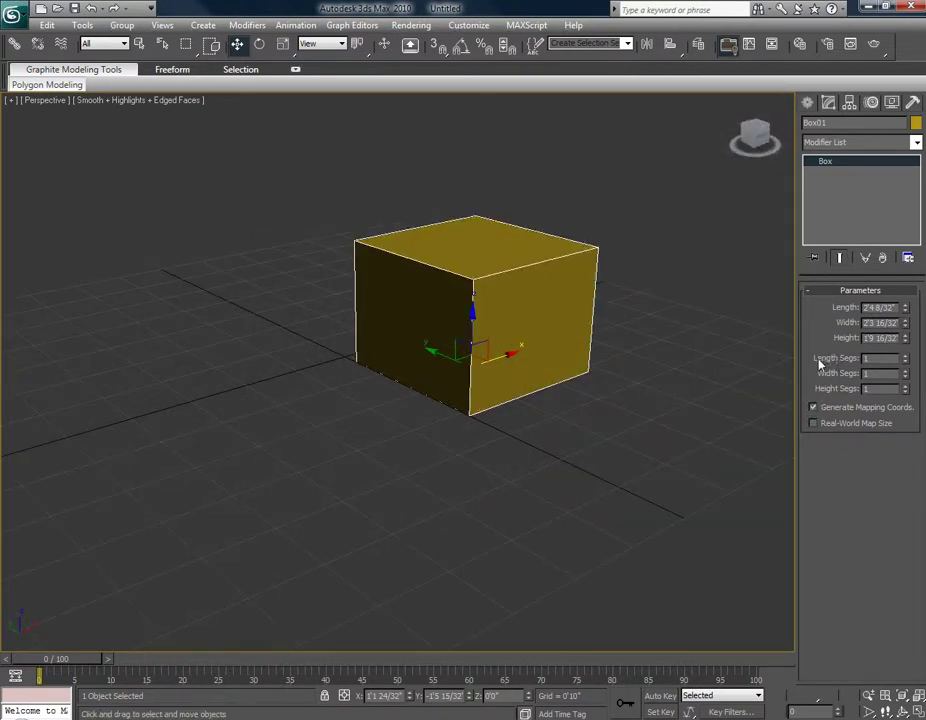
Set the box's length, width and height segments to 2 each
click(906, 358)
click(906, 358)
click(906, 358)
click(906, 364)
click(906, 364)
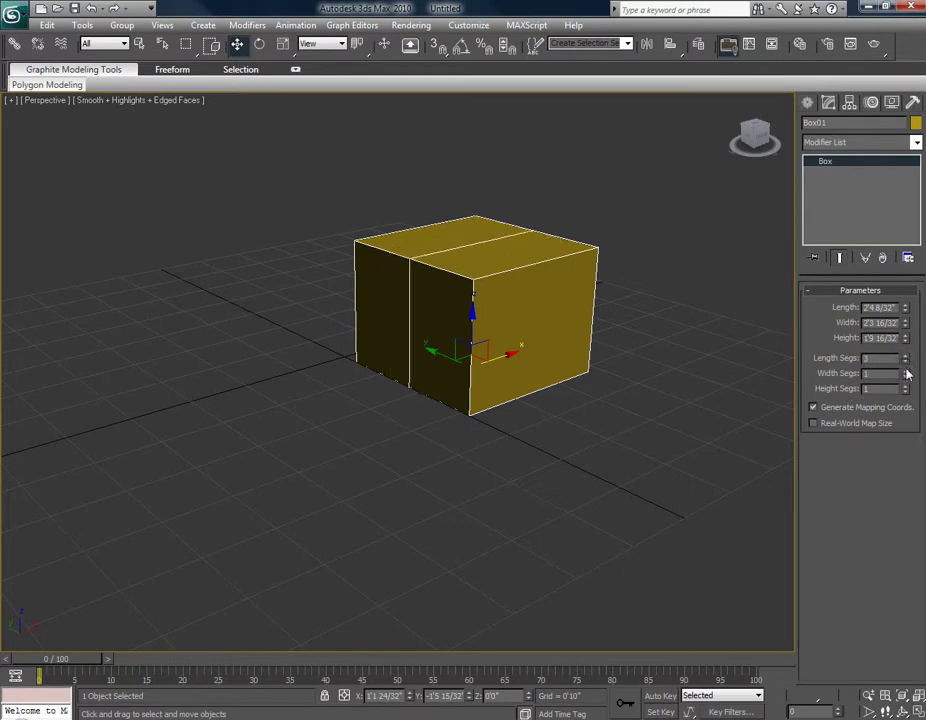
click(906, 372)
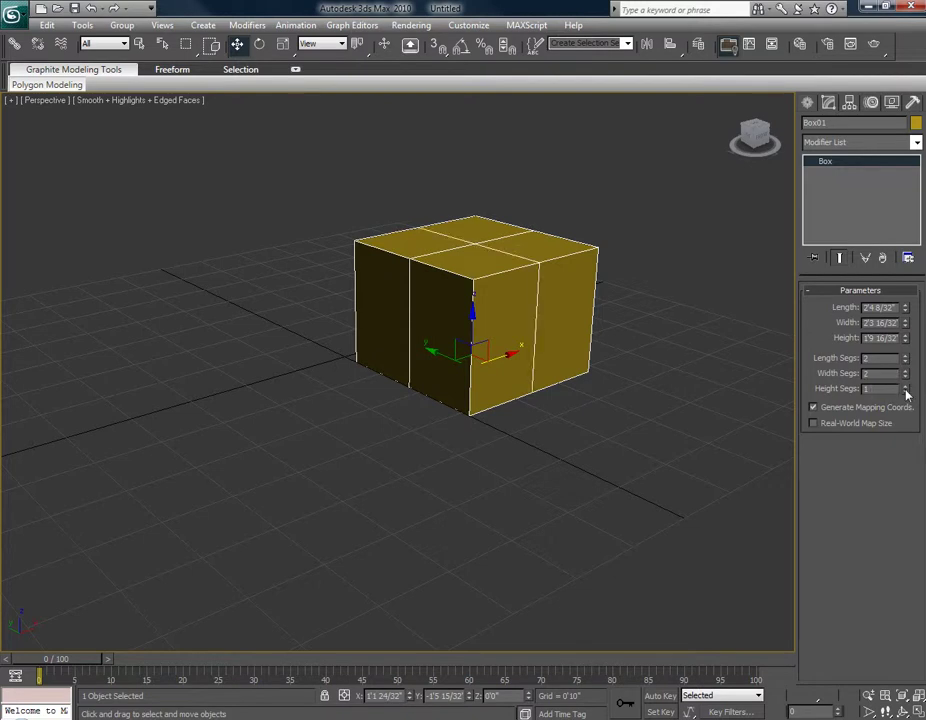
click(906, 387)
alt+middle_drag(535, 292, 261, 300)
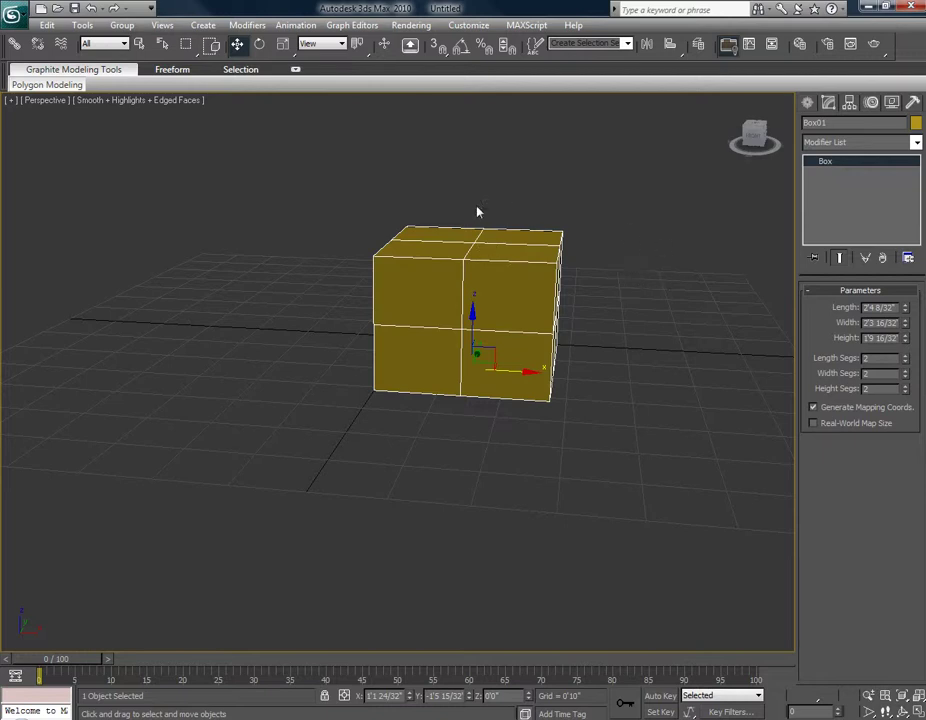
Apply an Edit Poly modifier to the box and collapse its entire modifier stack
click(873, 144)
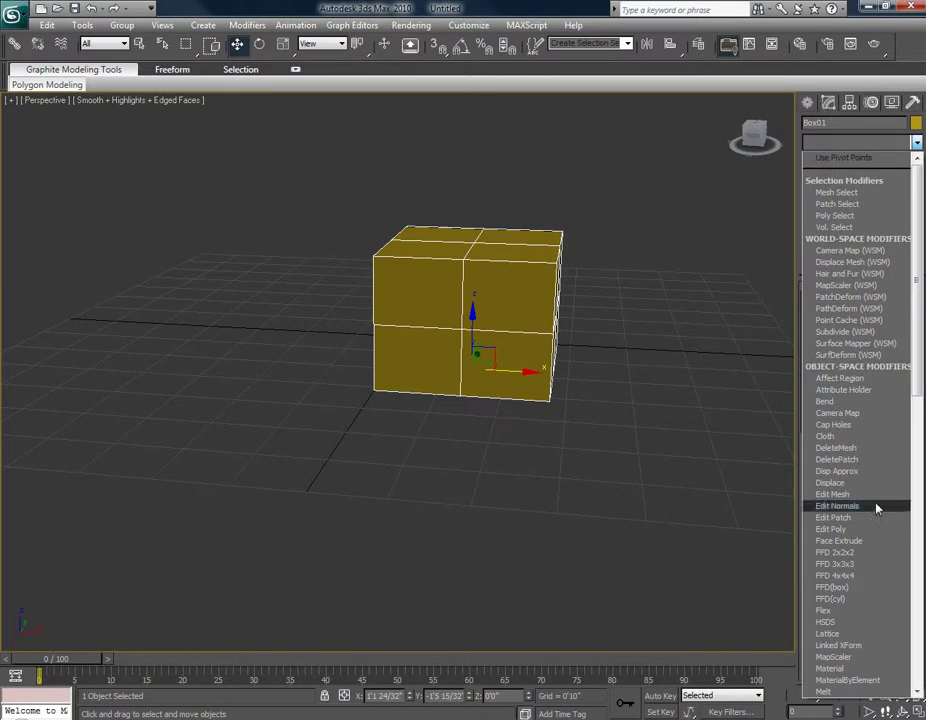
scroll(876, 504, down, 3)
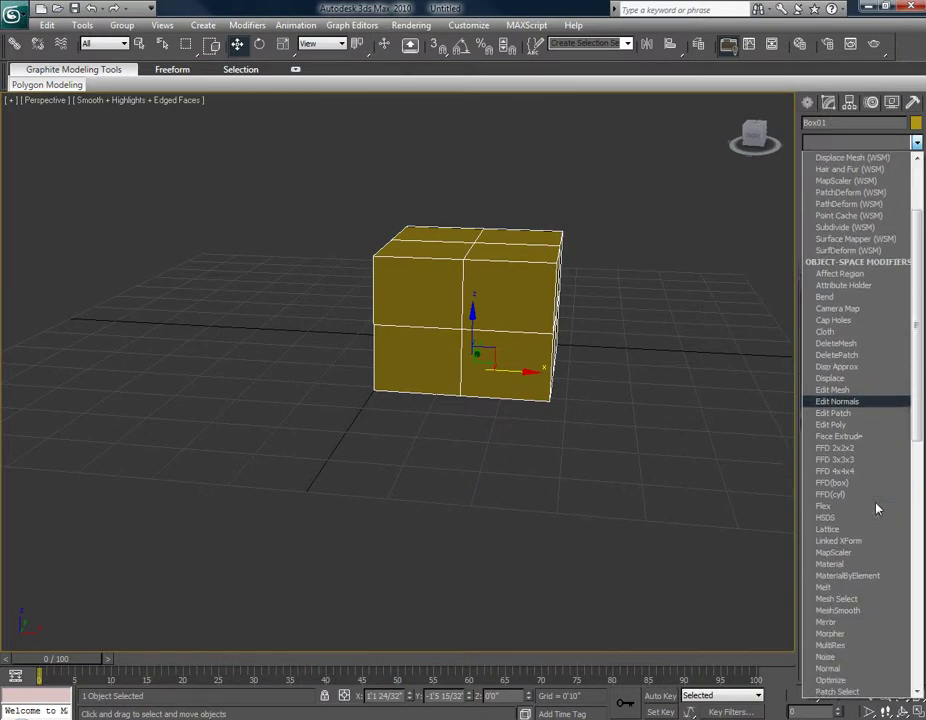
click(838, 424)
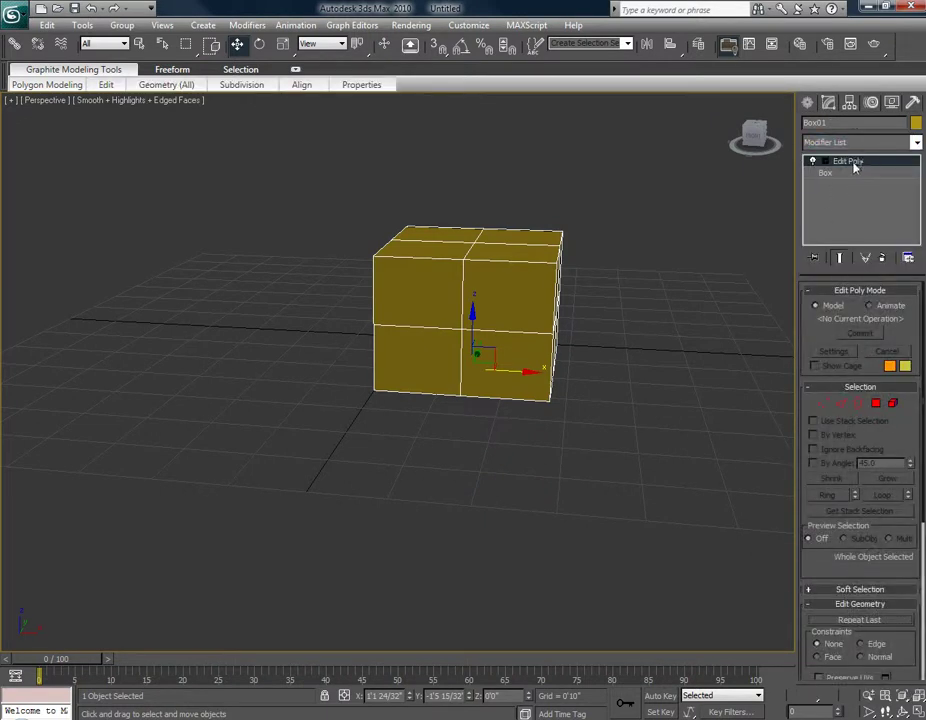
right_click(853, 162)
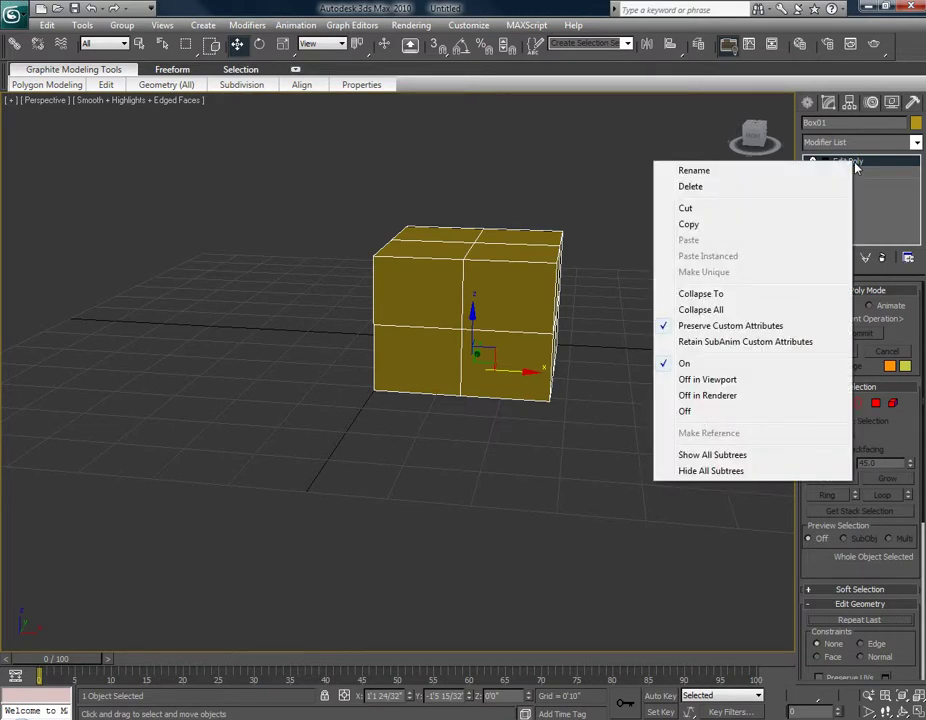
click(726, 311)
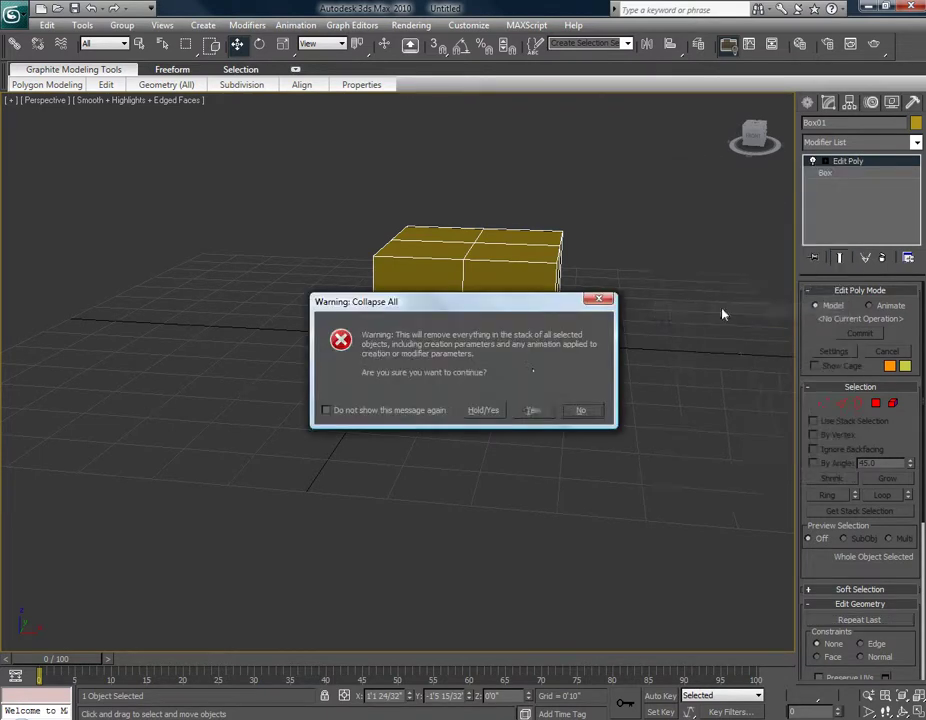
click(530, 410)
Move the box along the X axis to about X -0'10 19/32"
alt+middle_drag(324, 318, 579, 349)
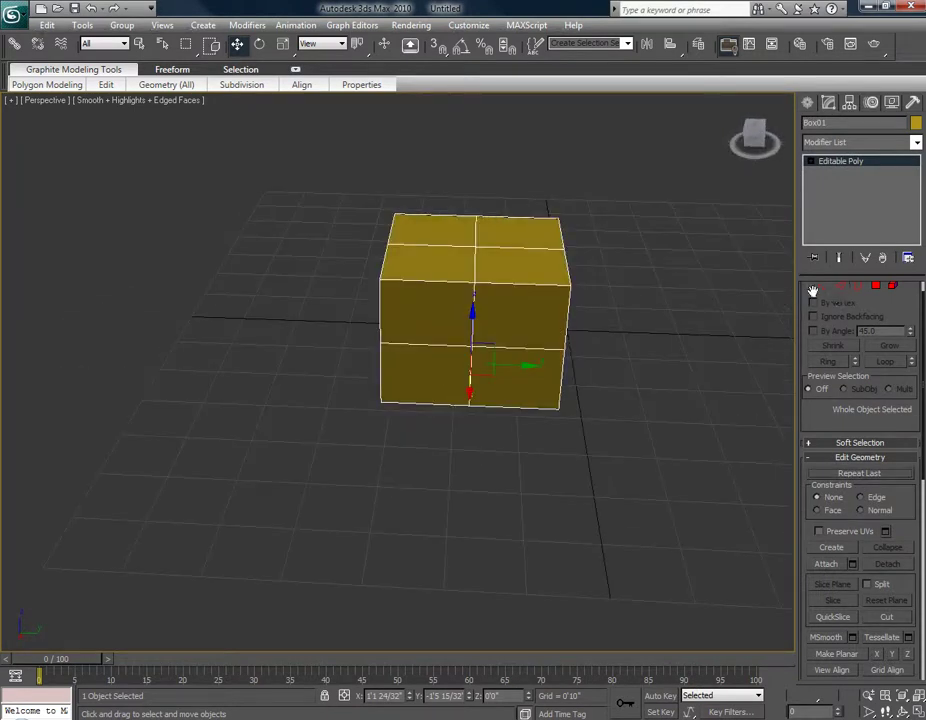
drag(813, 290, 813, 312)
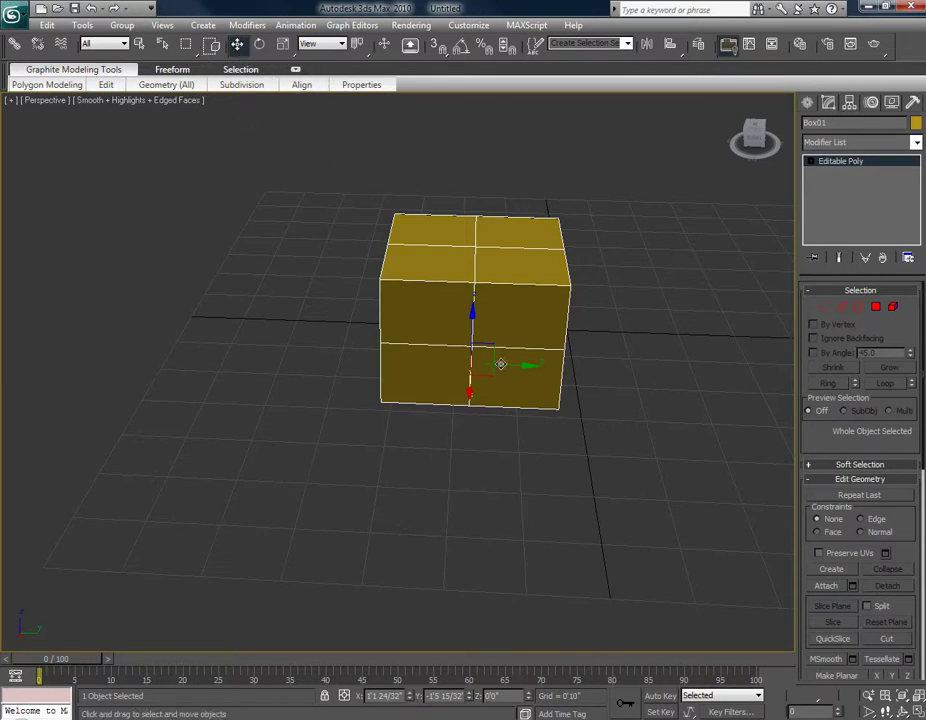
mouse_move(490, 350)
alt+middle_down()
mouse_move(440, 385)
mouse_move(434, 341)
mouse_move(504, 355)
alt+middle_up()
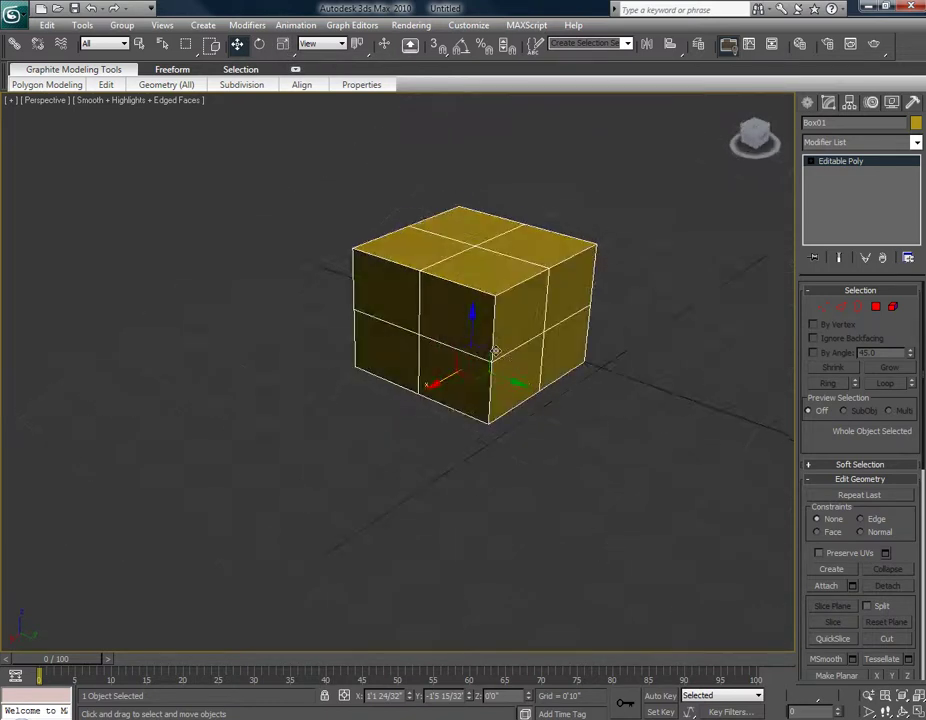
mouse_move(443, 383)
mouse_down()
mouse_move(536, 325)
mouse_move(374, 422)
mouse_move(451, 374)
mouse_move(521, 347)
mouse_move(573, 305)
mouse_move(577, 258)
mouse_move(625, 355)
mouse_move(609, 331)
mouse_up()
right_click(609, 331)
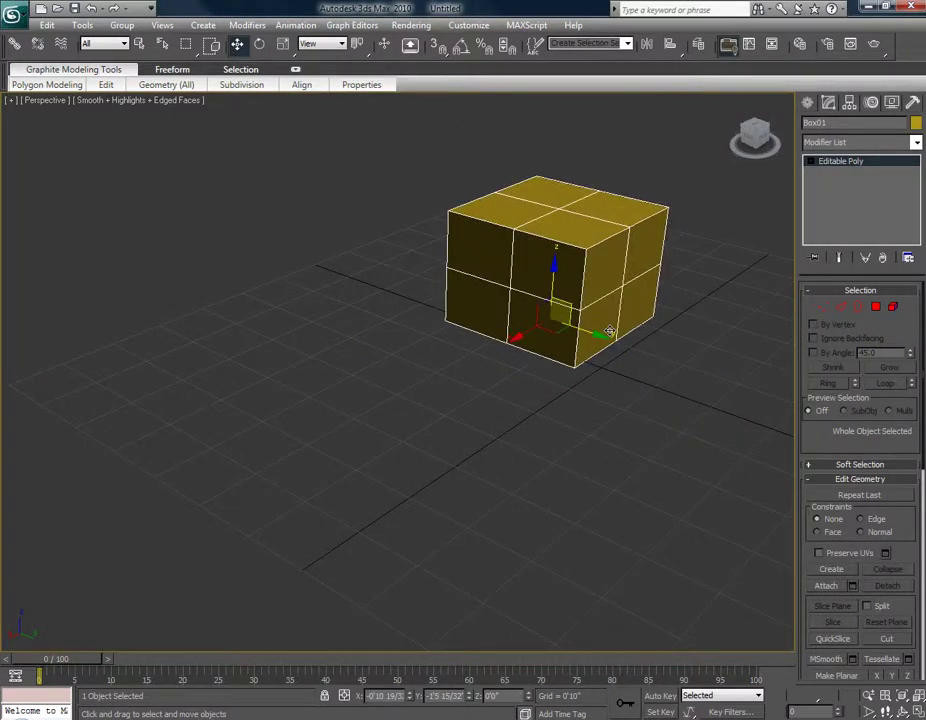
Try rotating the box about individual axes with the Rotate tool, undoing each rotation
click(260, 46)
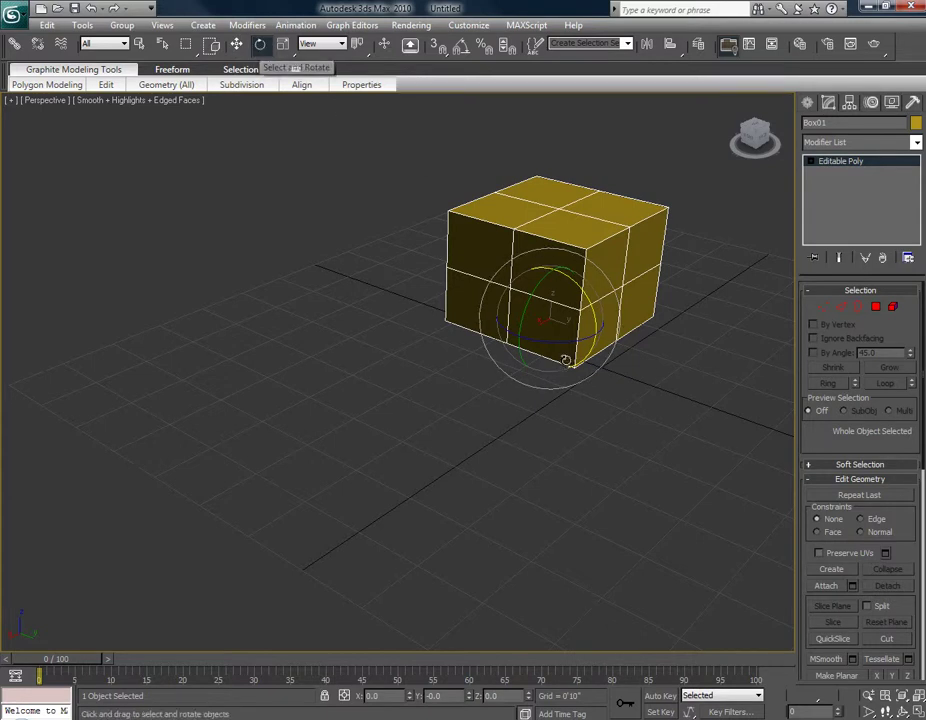
drag(562, 341, 579, 327)
key(ctrl+z)
drag(571, 274, 655, 575)
key(ctrl+z)
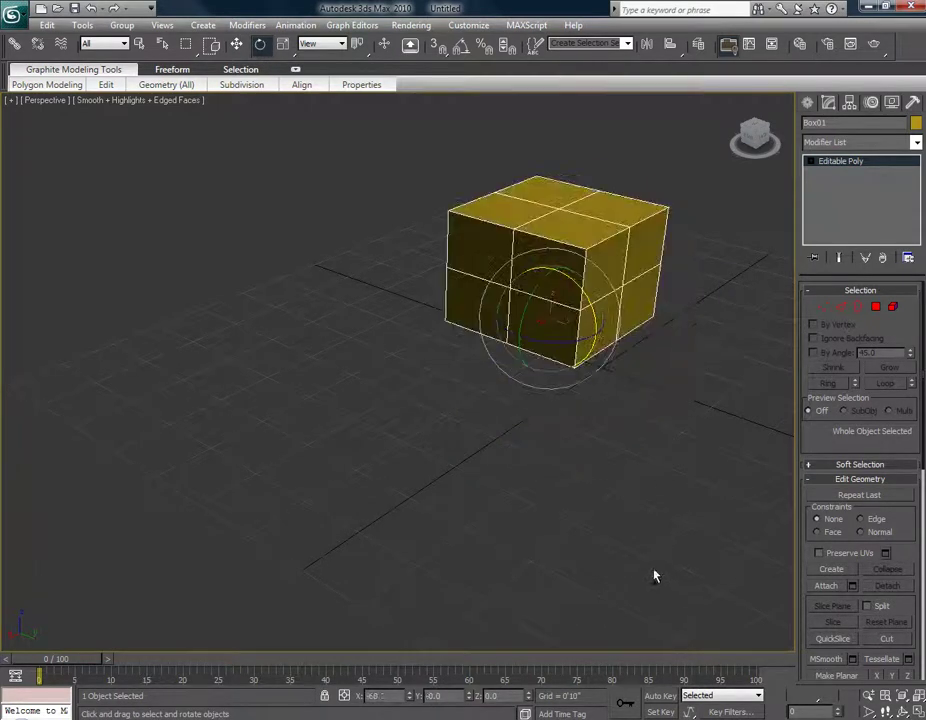
Try scaling the box along individual axes and uniformly with the Scale tool
click(284, 44)
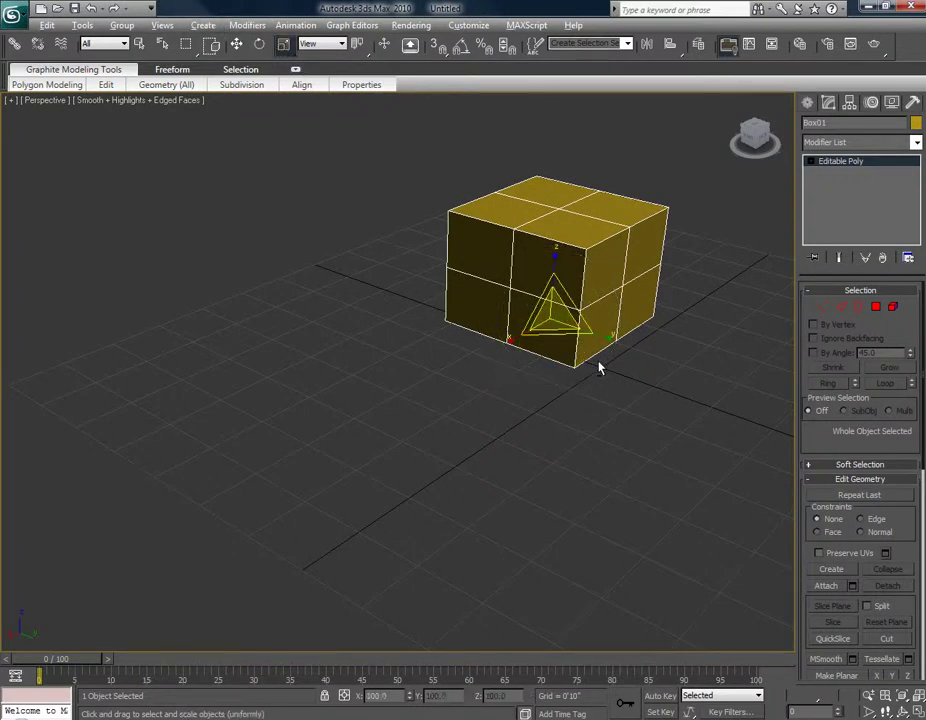
alt+middle_drag(606, 372, 552, 372)
mouse_move(552, 258)
mouse_down()
mouse_move(558, 180)
mouse_move(548, 258)
mouse_up()
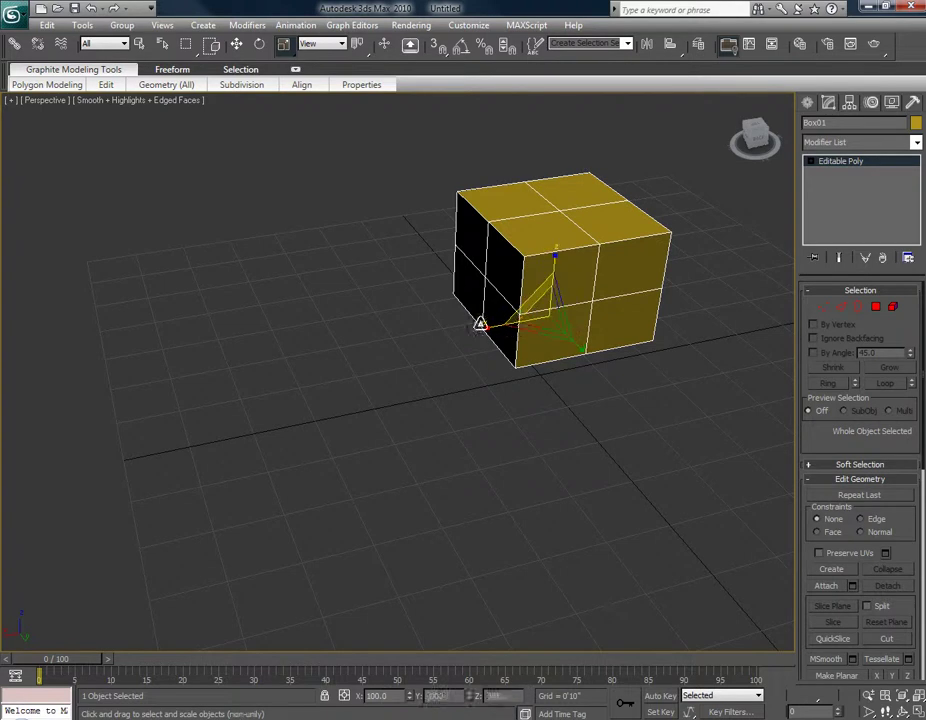
drag(485, 328, 368, 366)
alt+middle_drag(413, 342, 573, 311)
drag(573, 311, 560, 341)
alt+middle_drag(543, 175, 453, 178)
Try moving the box within the YZ plane, and undo the move
click(237, 44)
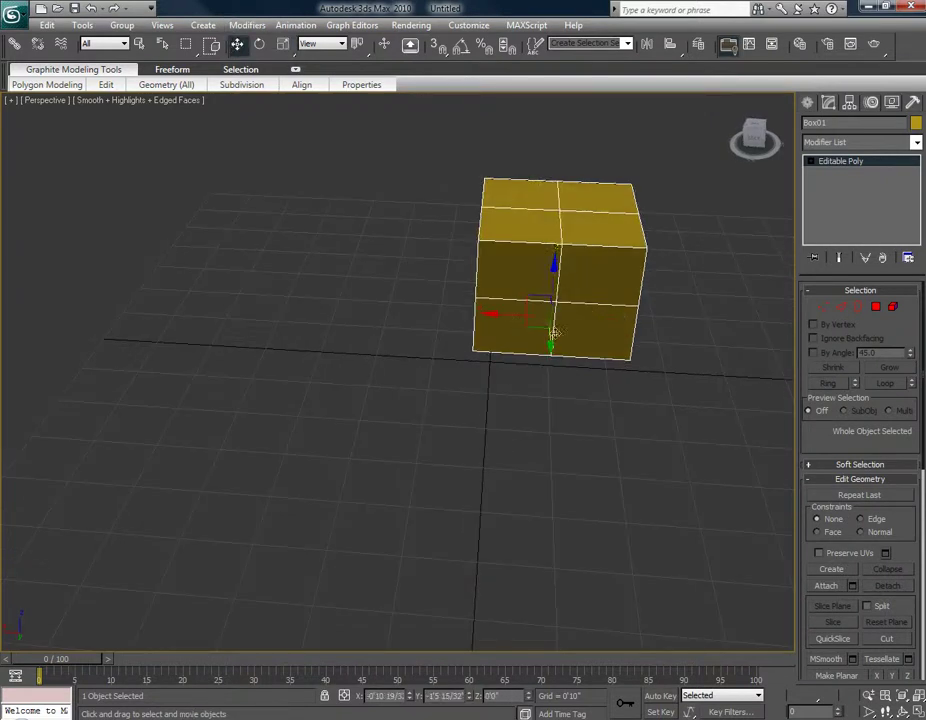
alt+middle_drag(518, 316, 549, 290)
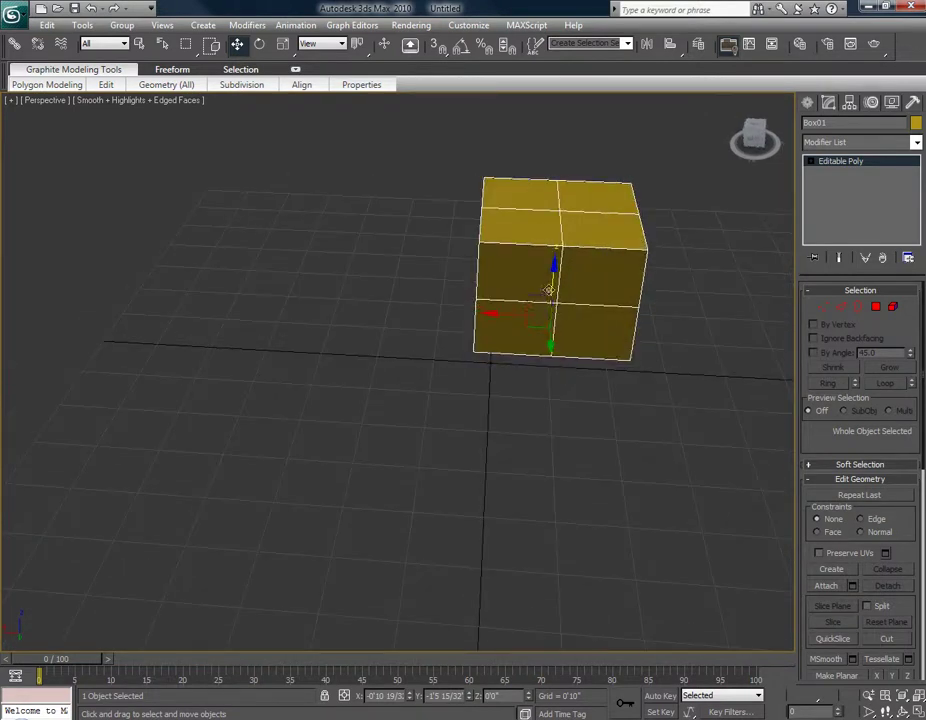
drag(559, 287, 650, 342)
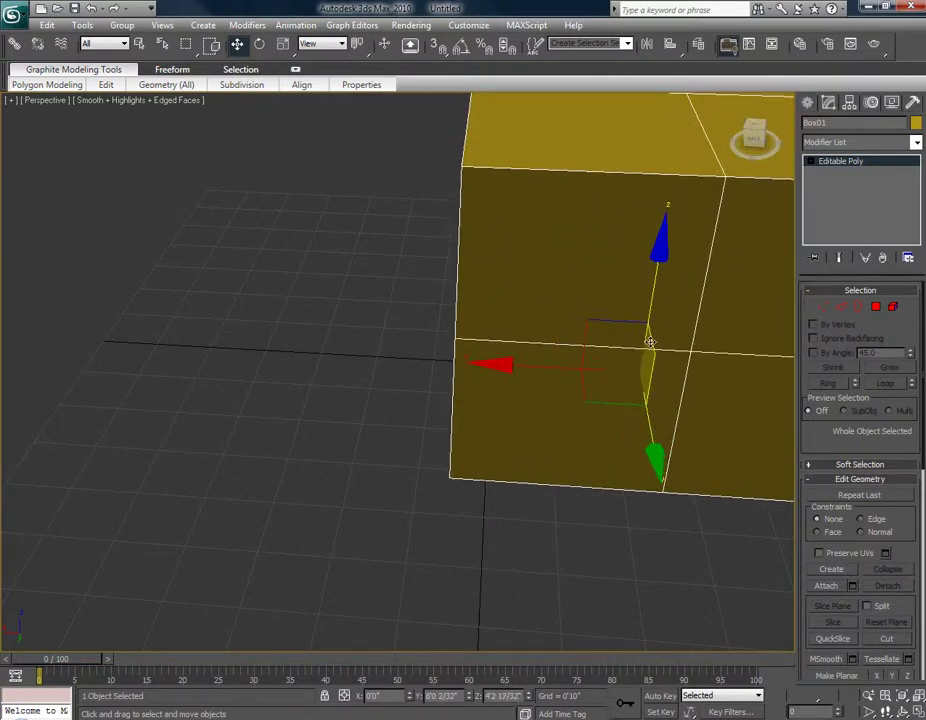
drag(650, 342, 650, 342)
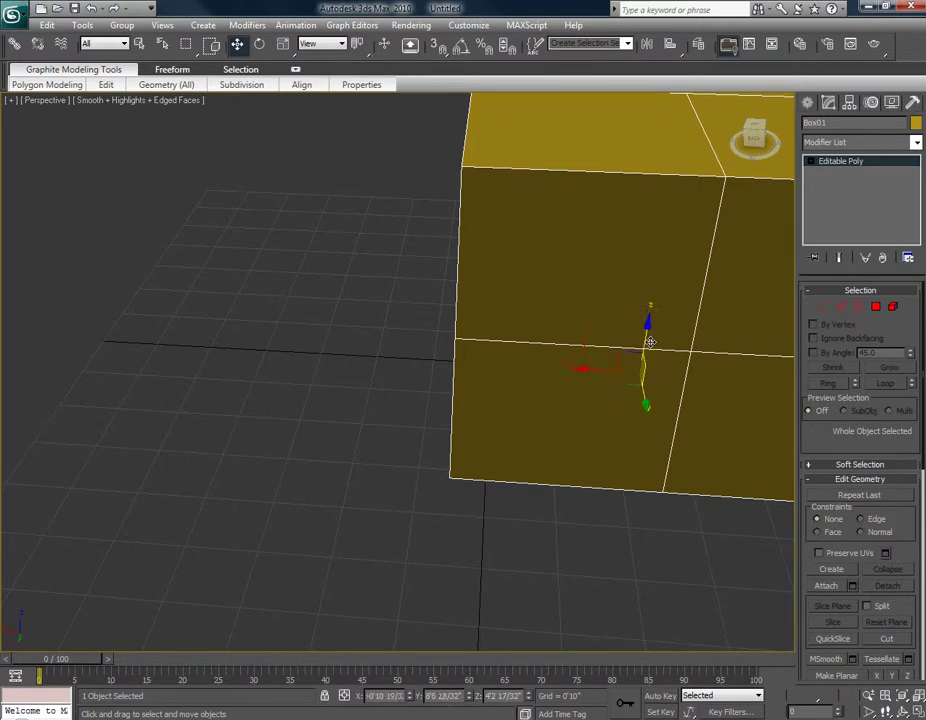
key(ctrl+z)
Activate the Rotate tool for the box and switch from it to the Scale tool
alt+middle_drag(588, 337, 599, 376)
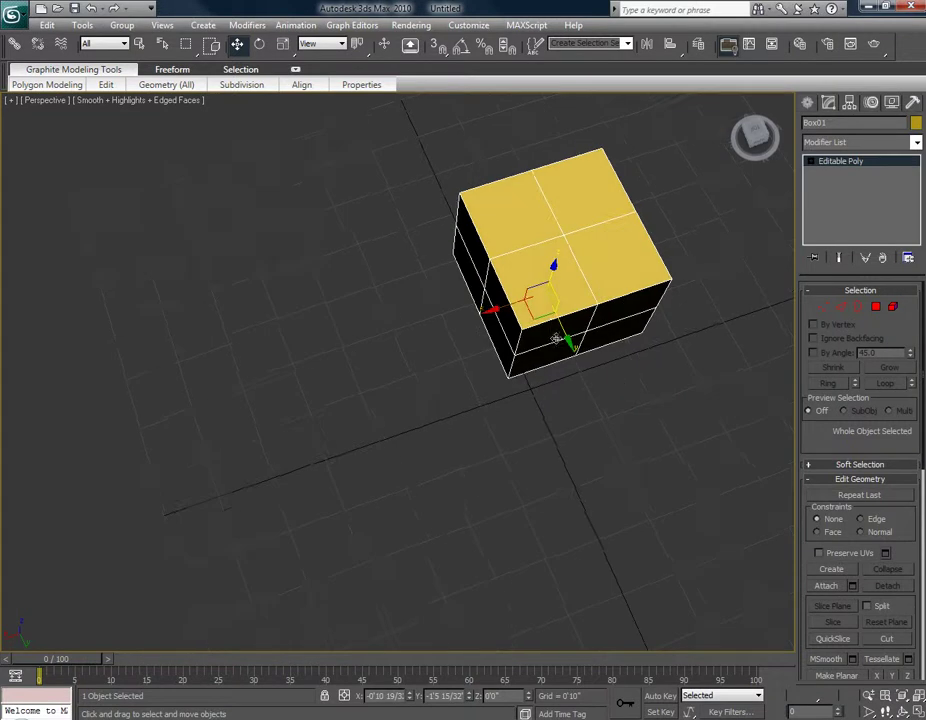
scroll(528, 304, down, 3)
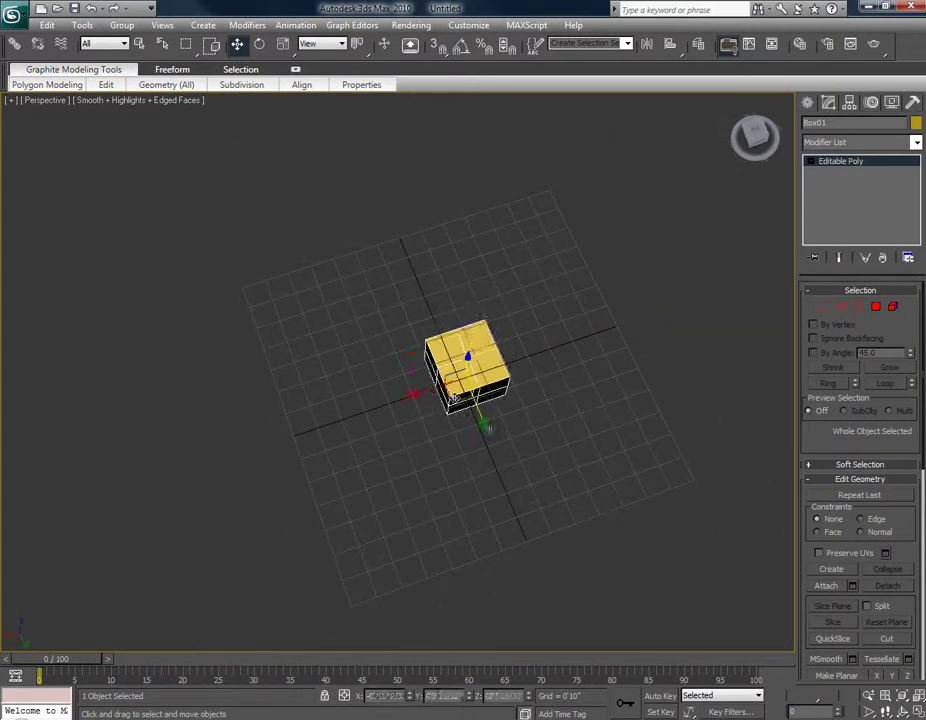
alt+middle_drag(456, 402, 553, 327)
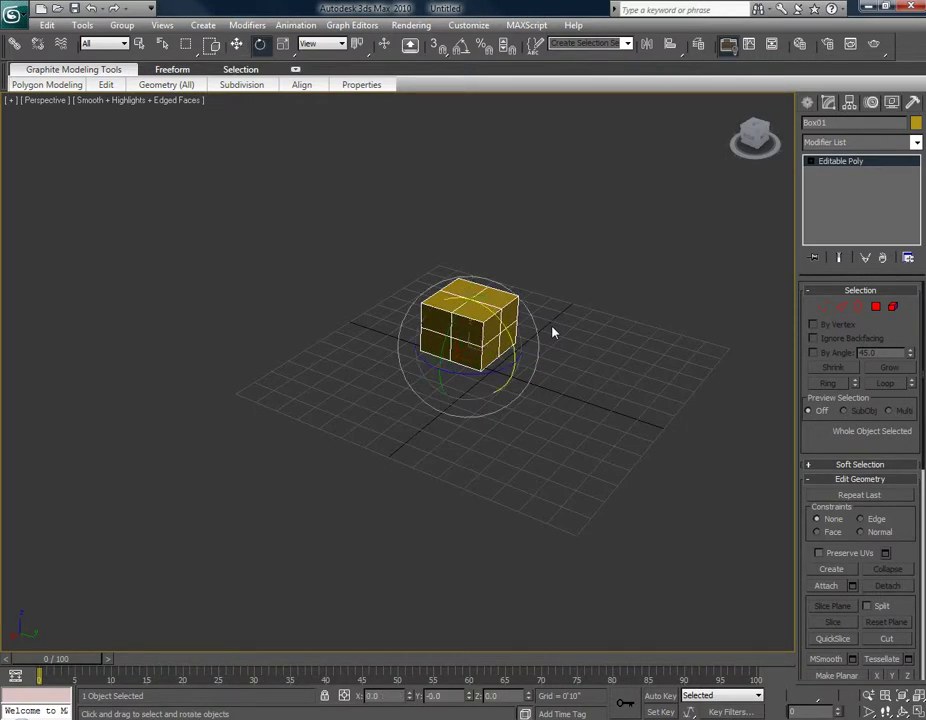
key(r)
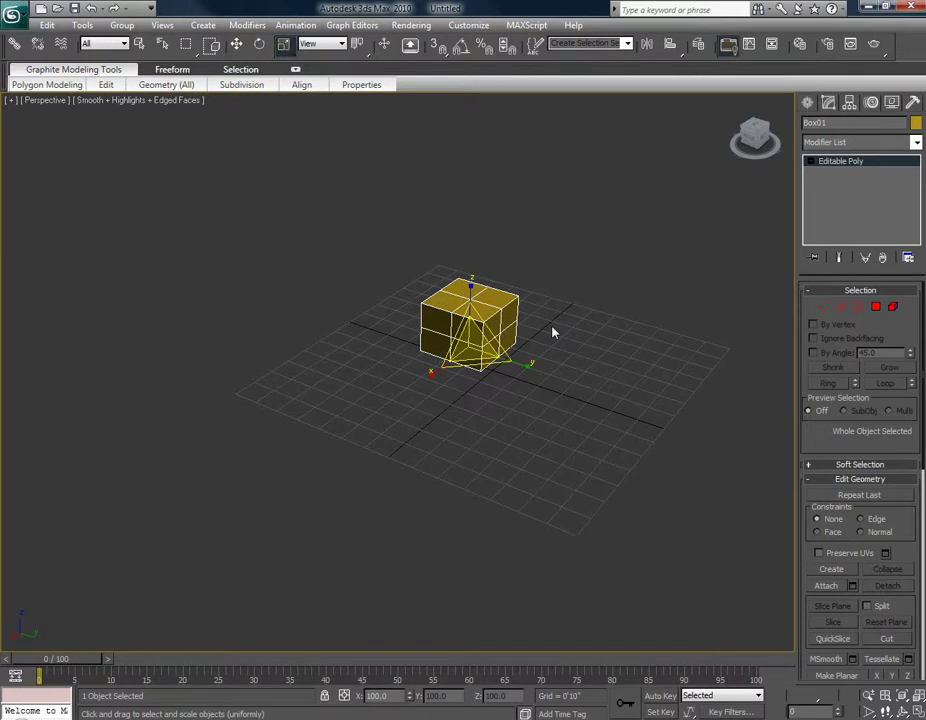
Switch to the Move tool for the box and enter its vertex sub-object level
key(w)
drag(516, 358, 473, 384)
alt+middle_drag(473, 384, 242, 372)
scroll(631, 389, up, 5)
alt+middle_drag(631, 389, 345, 390)
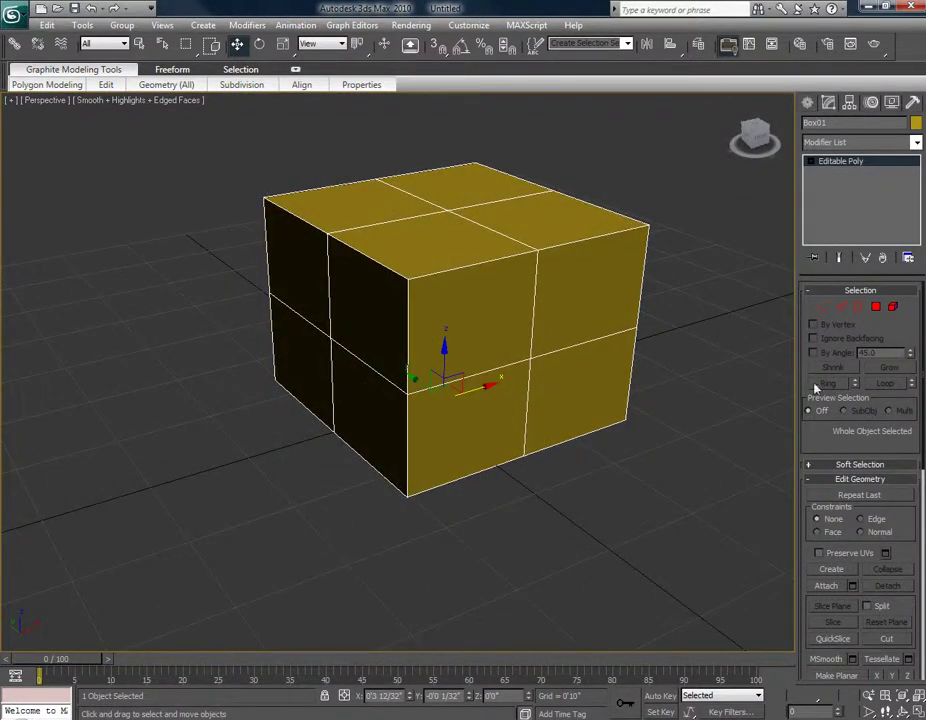
click(824, 307)
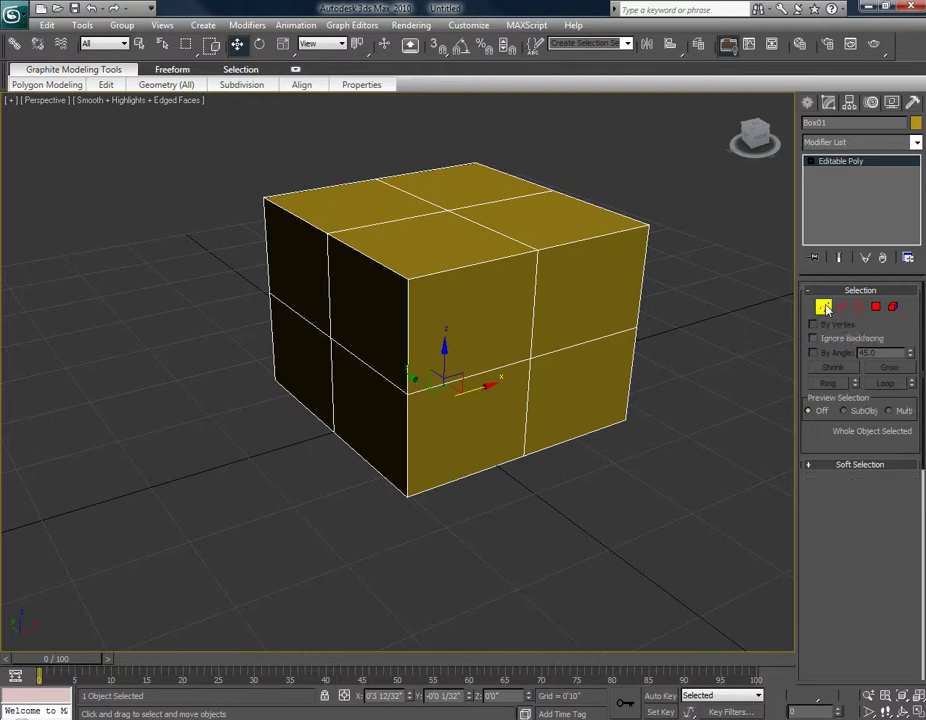
Select a top corner vertex of the box and try moving it along the Y axis
click(406, 280)
scroll(428, 312, up, 5)
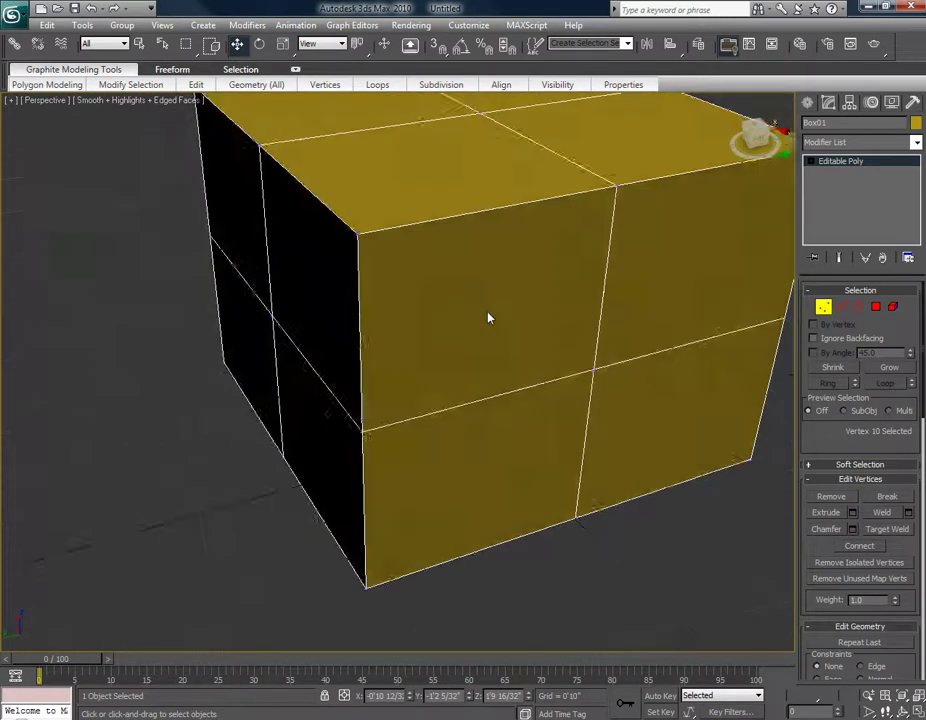
middle_drag(484, 296, 403, 324)
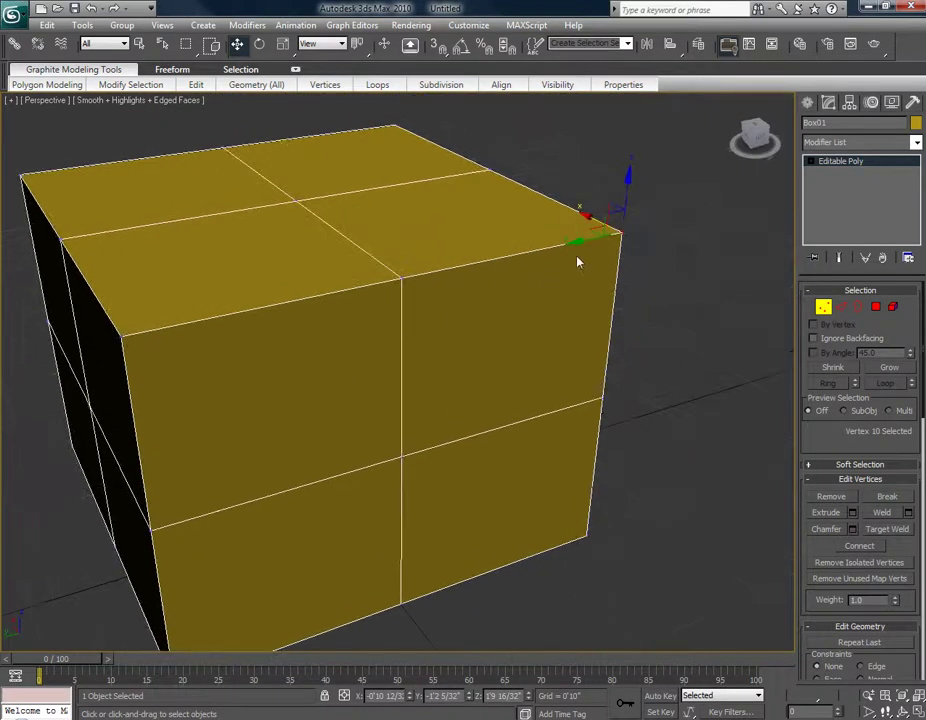
drag(578, 241, 537, 248)
click(581, 262)
click(518, 257)
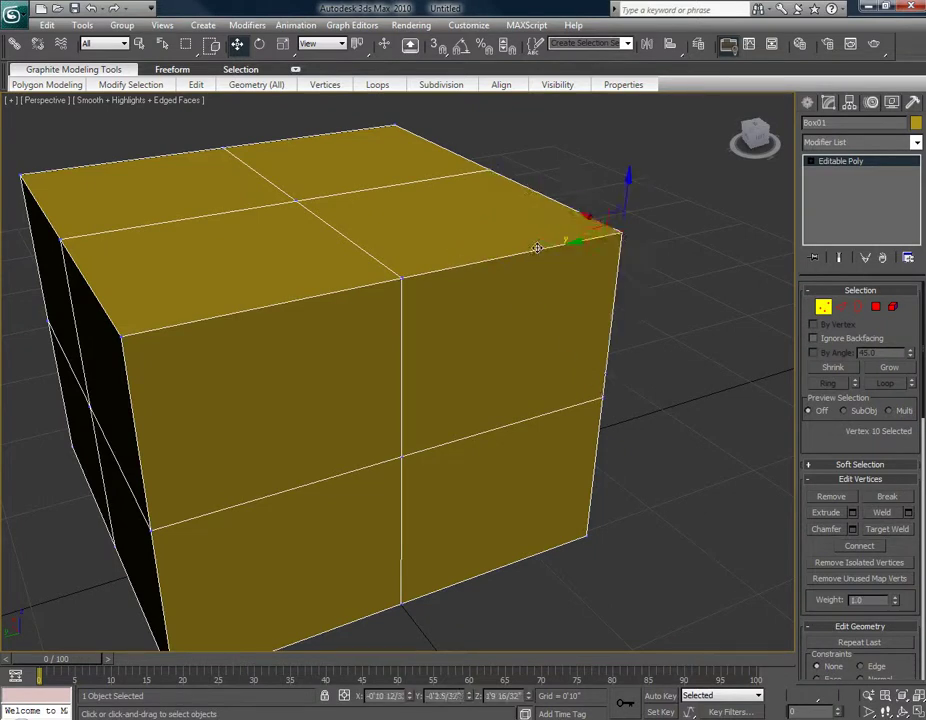
alt+middle_drag(536, 307, 308, 197)
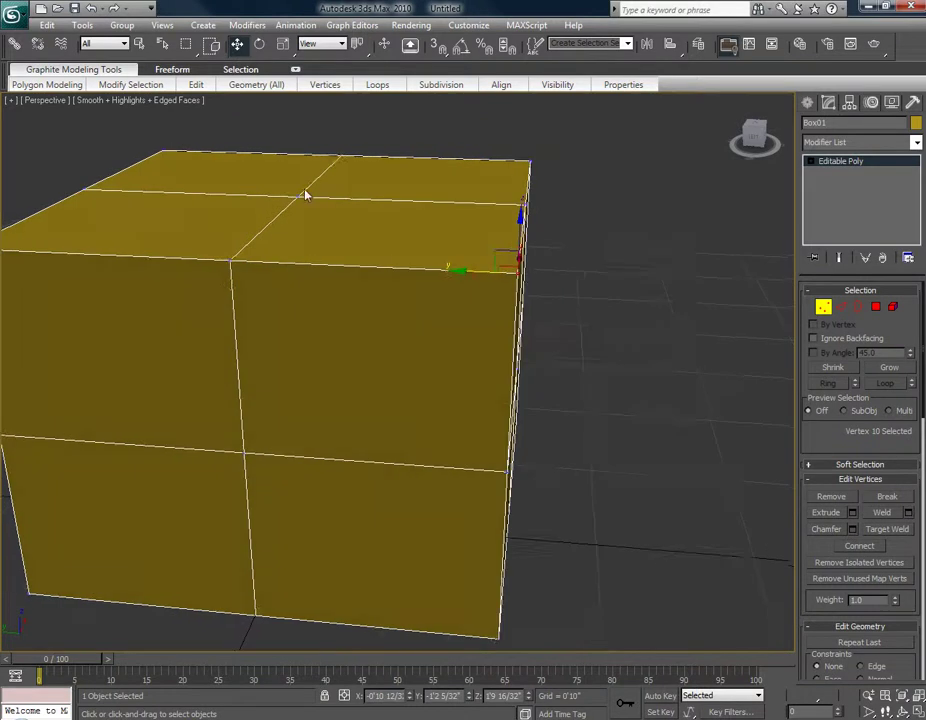
Try raising the centre vertex of the top face along the Z axis, and undo the move
click(296, 193)
scroll(295, 196, down, 3)
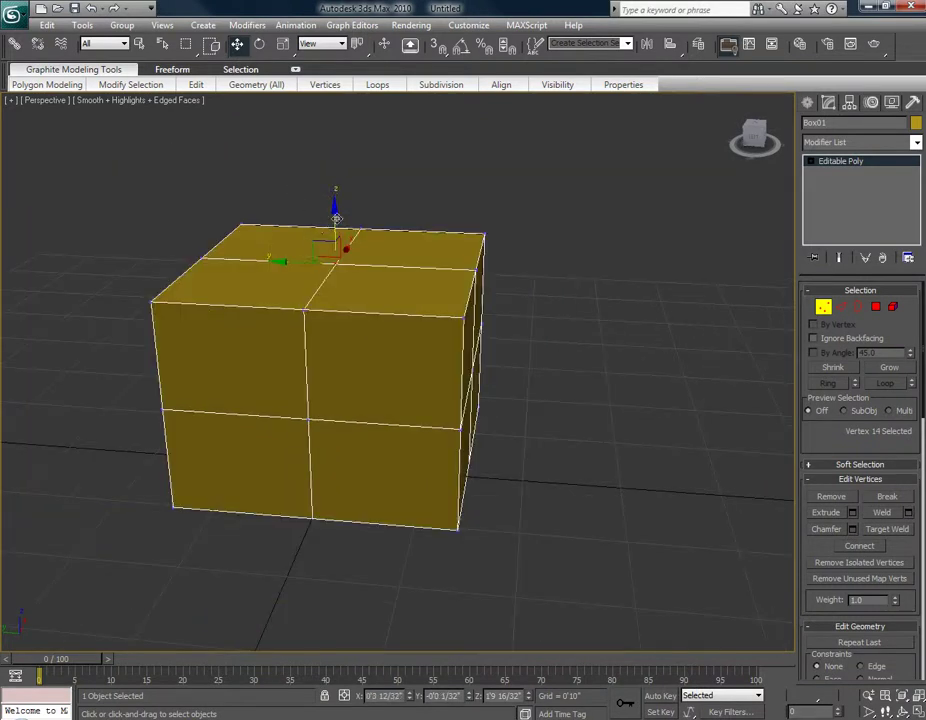
drag(334, 214, 336, 125)
scroll(553, 390, up, 5)
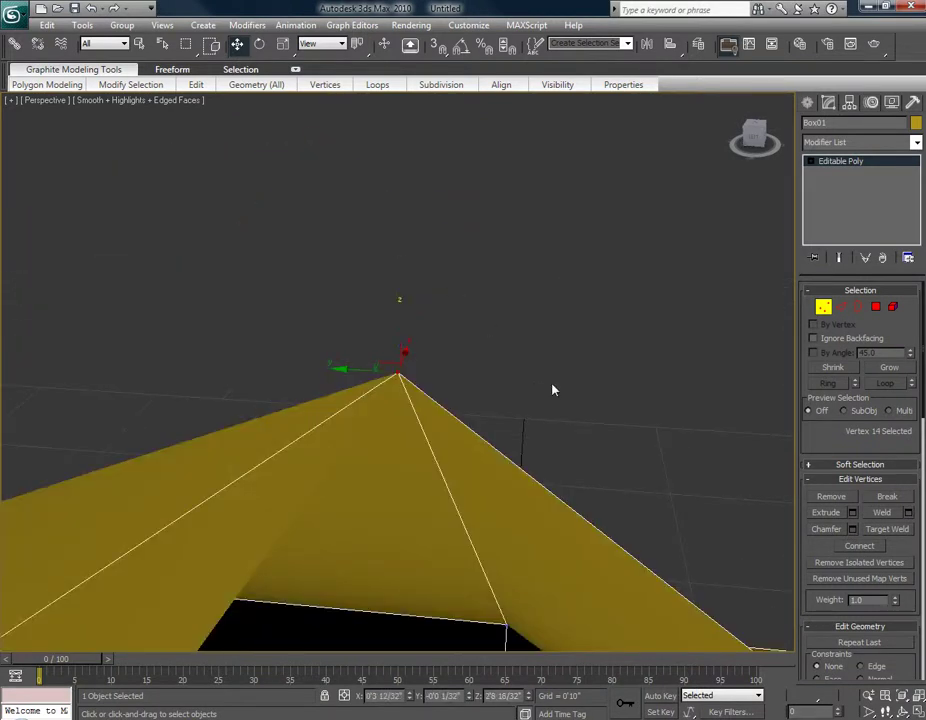
key(ctrl+z)
scroll(445, 436, down, 5)
alt+middle_drag(440, 430, 349, 455)
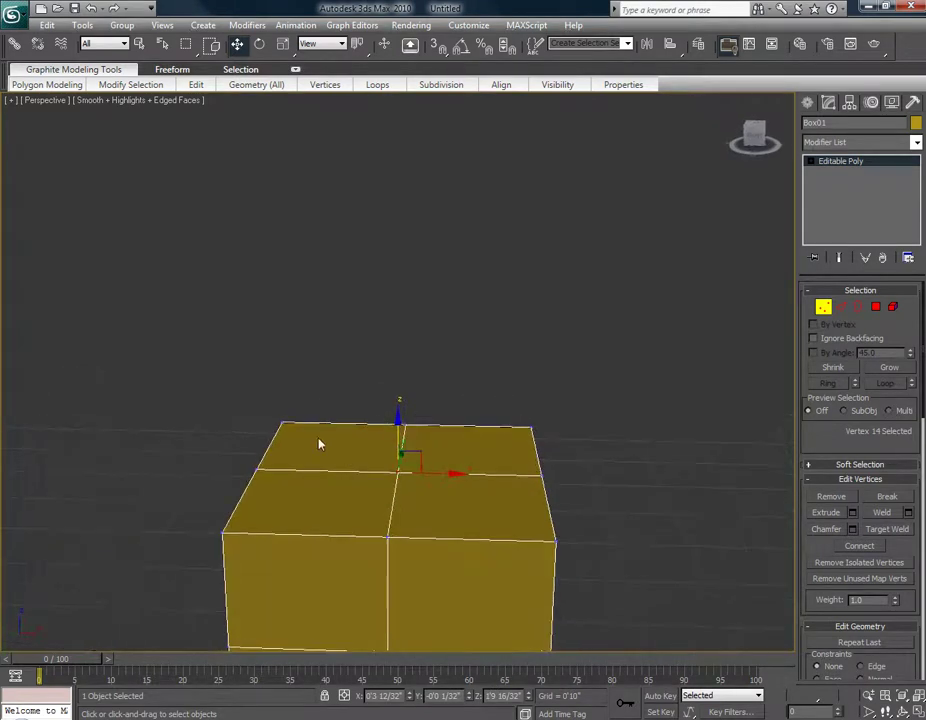
scroll(368, 360, up, 6)
scroll(368, 360, down, 3)
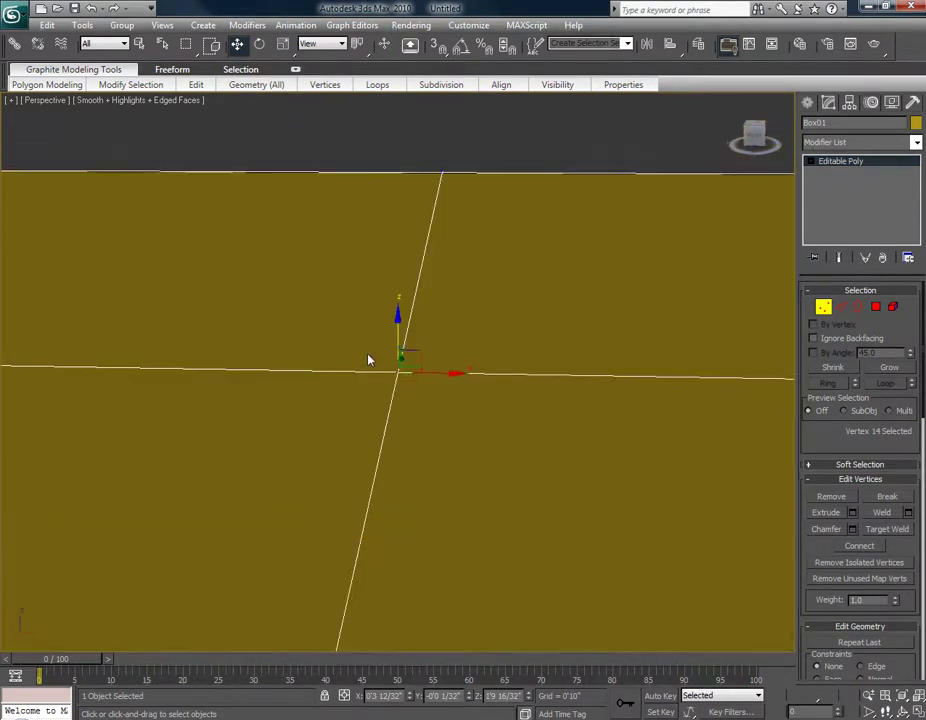
scroll(368, 360, down, 6)
alt+middle_drag(368, 360, 444, 459)
scroll(409, 457, up, 5)
scroll(409, 457, down, 5)
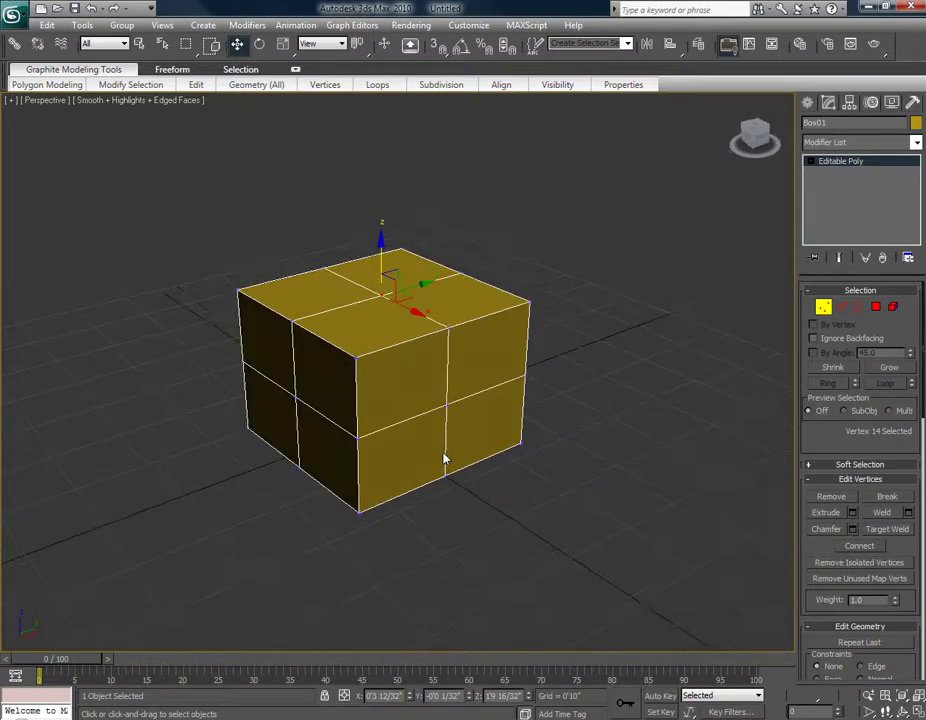
Enter the edge sub-object level and select individual edges of the box one at a time
click(843, 307)
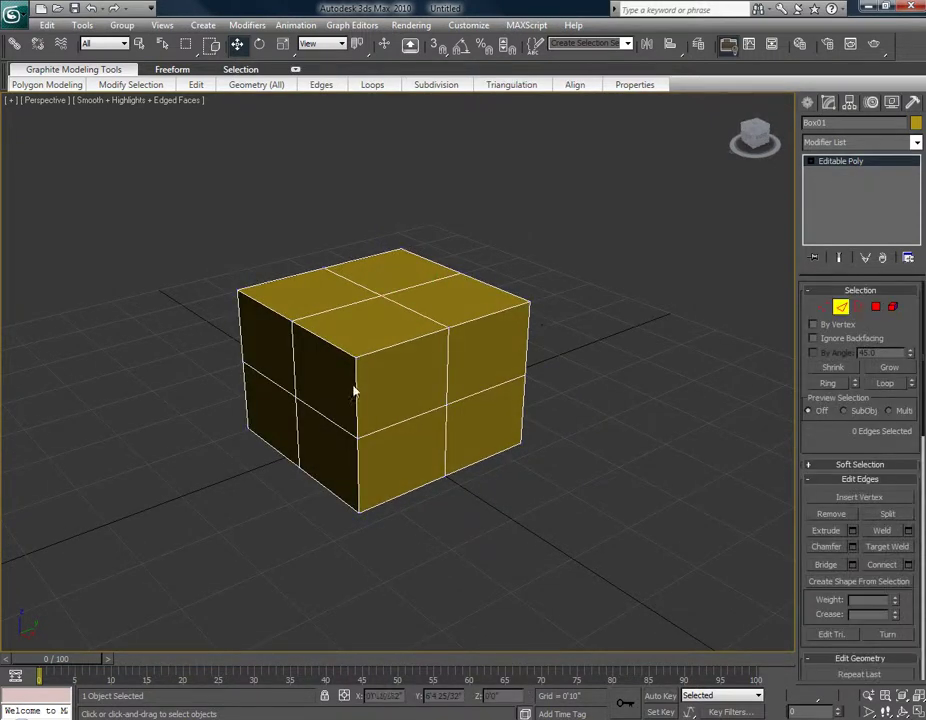
click(376, 352)
click(475, 324)
alt+middle_drag(441, 369, 422, 376)
click(417, 357)
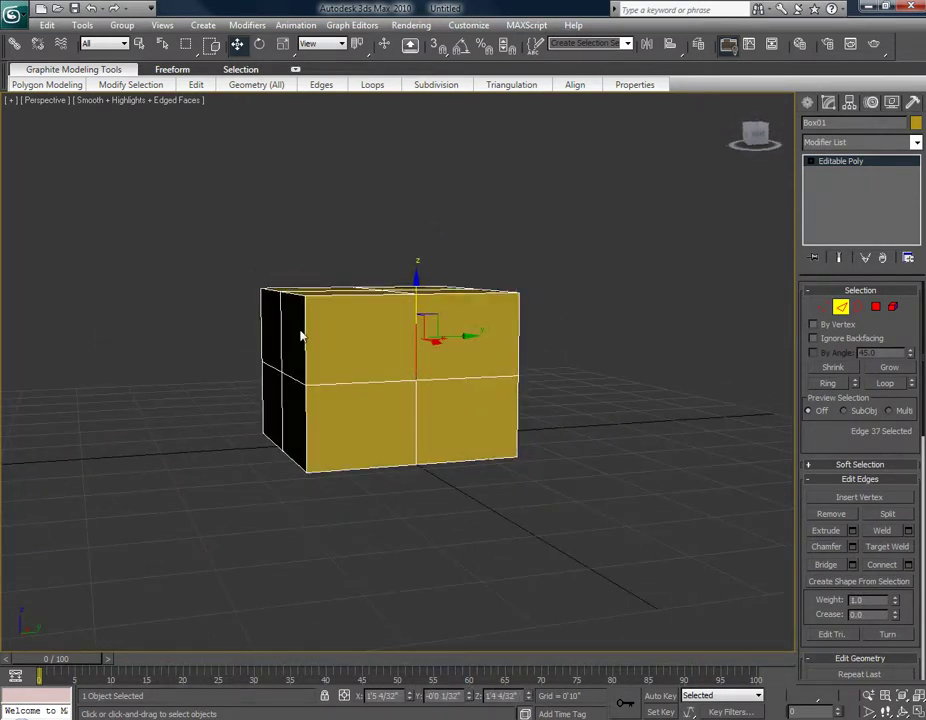
Select neighbouring upper vertical edges of the box and extend the selection to their full ring
click(304, 330)
alt+middle_drag(386, 384, 357, 361)
ctrl+click(360, 356)
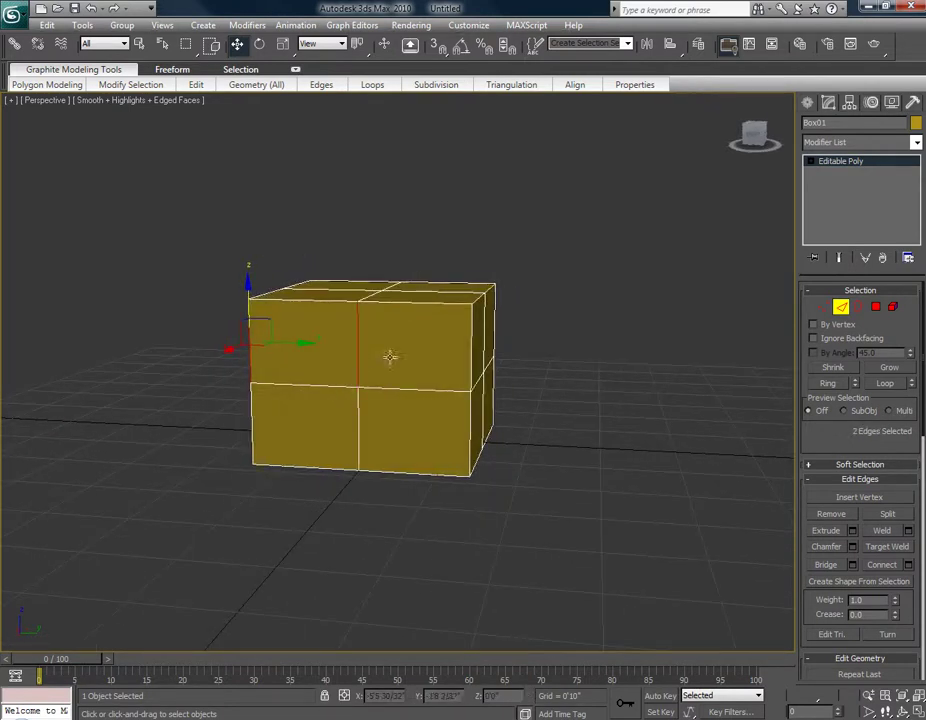
ctrl+click(474, 352)
mouse_move(331, 386)
alt+middle_down()
mouse_move(422, 375)
mouse_move(333, 374)
mouse_move(347, 384)
alt+middle_up()
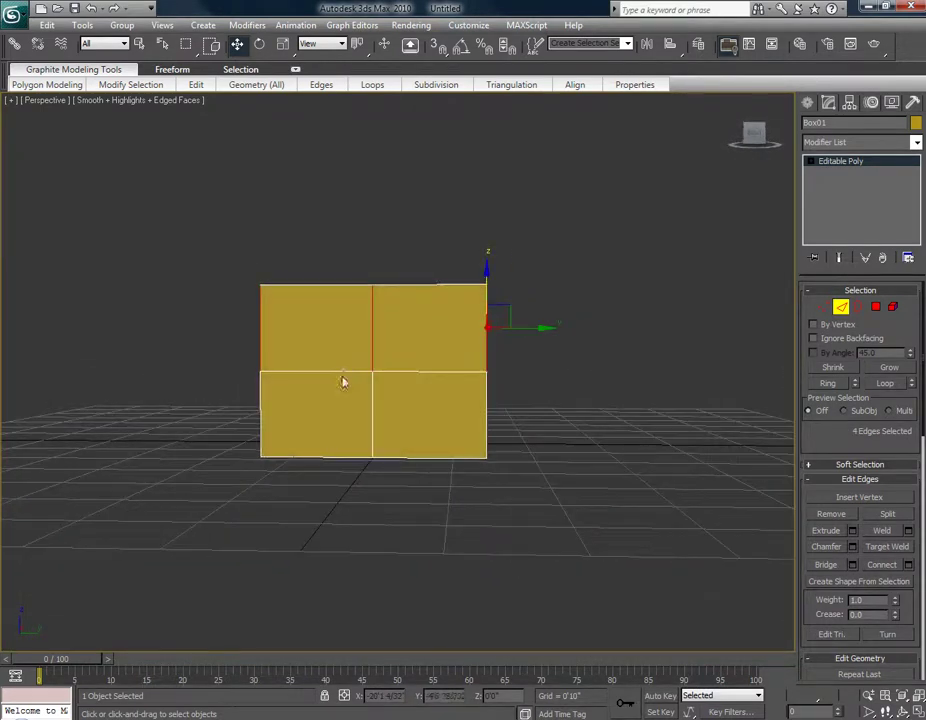
key(alt+r)
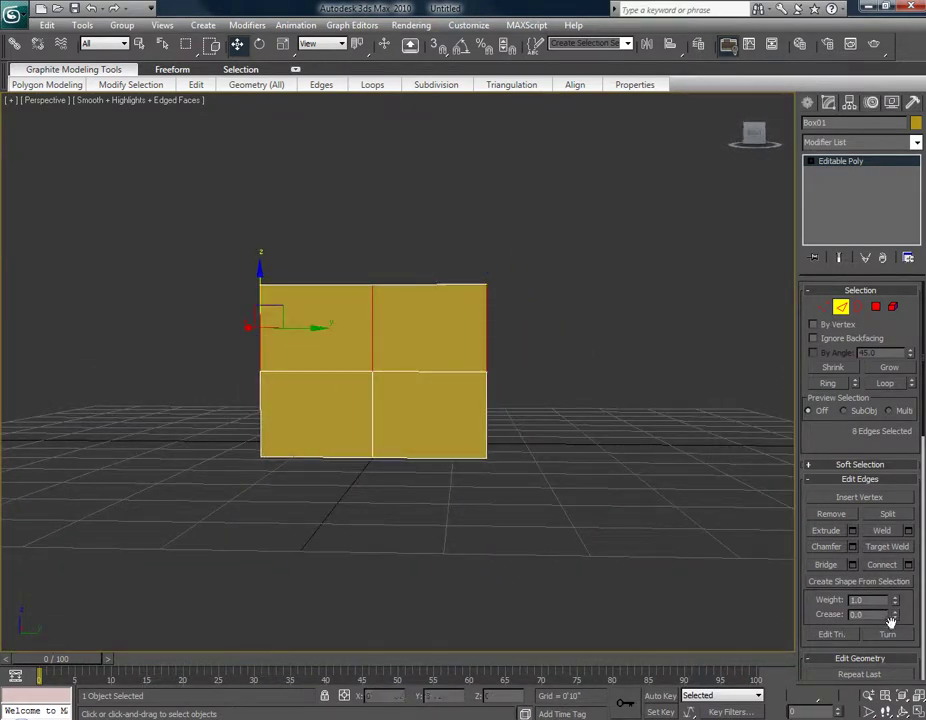
Try selecting two adjacent lower vertical edges and extending the selection to their ring
alt+middle_drag(324, 350, 420, 418)
alt+middle_drag(226, 384, 438, 381)
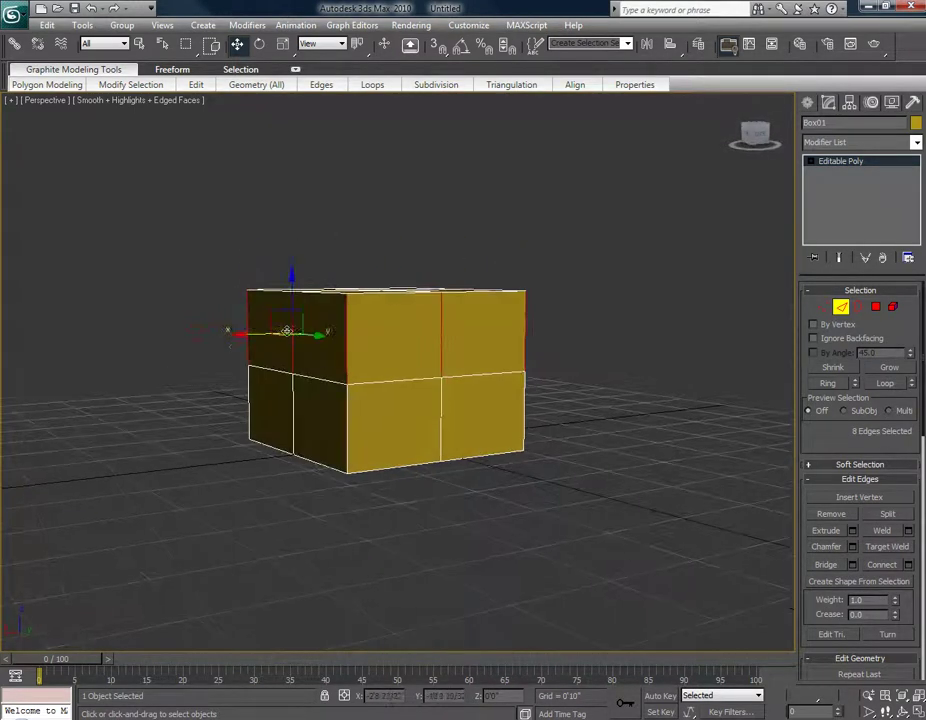
alt+middle_drag(163, 393, 372, 401)
click(356, 410)
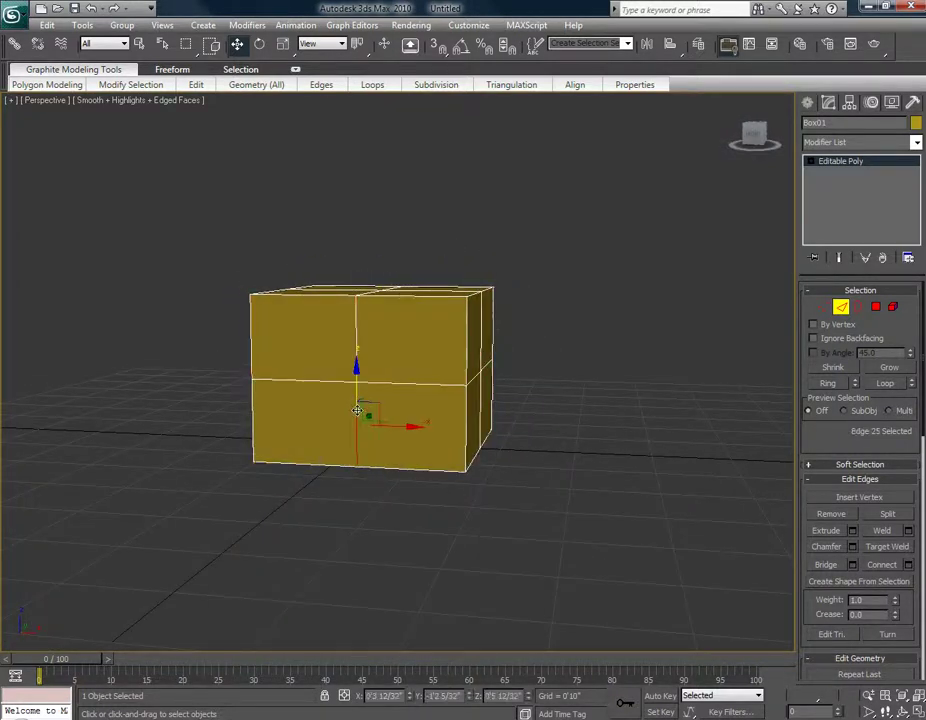
click(465, 411)
ctrl+click(355, 410)
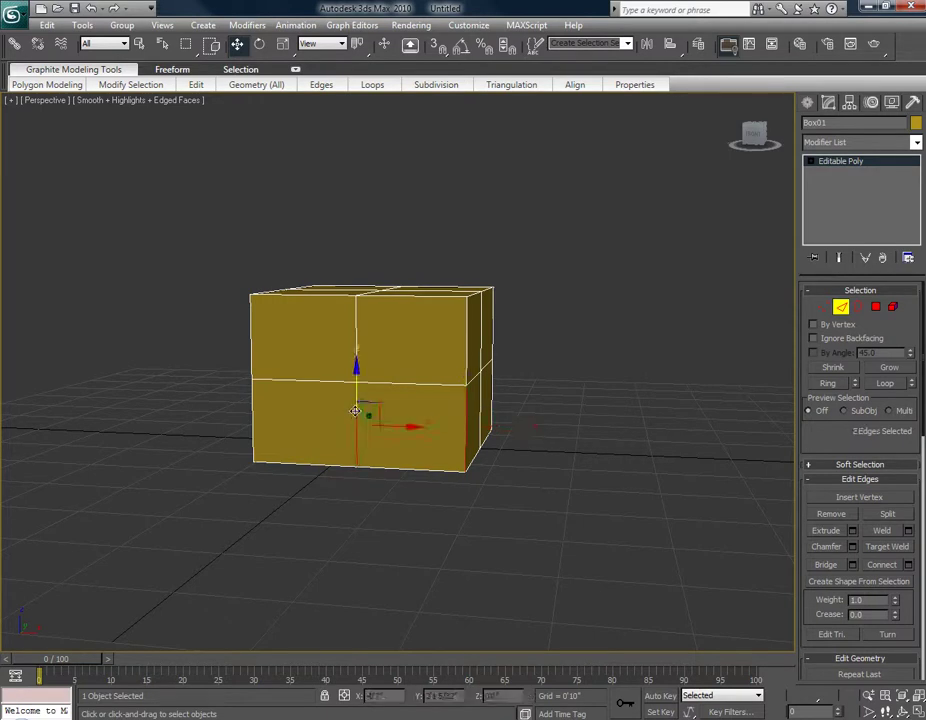
alt+middle_drag(355, 412, 358, 505)
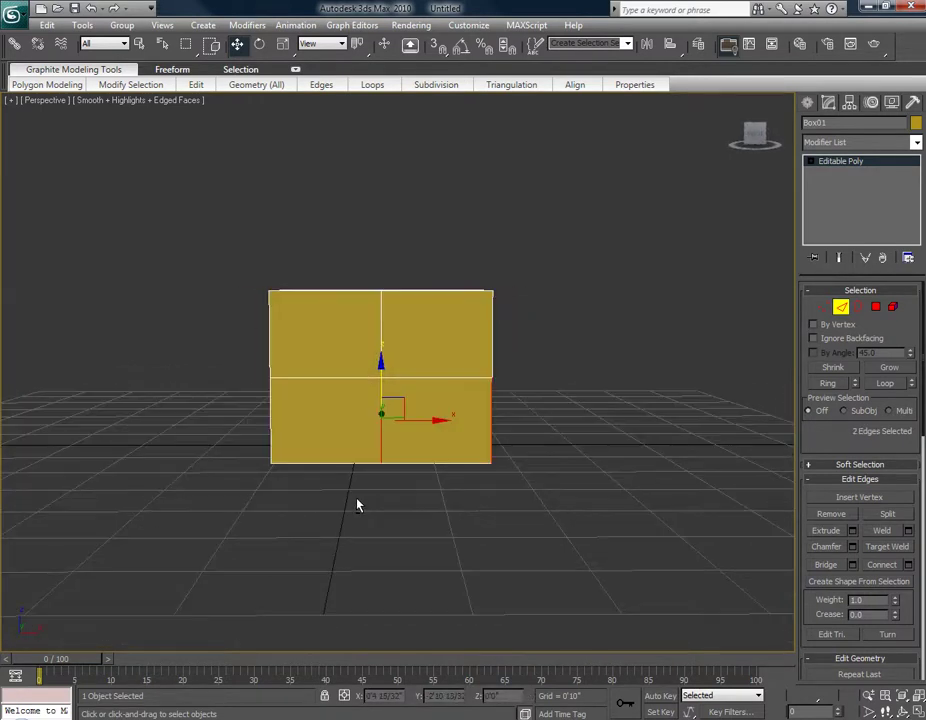
key(alt+r)
Connect the ring of upper vertical edges with 2 segments, keeping pinch and slide at 0
alt+middle_drag(409, 356, 345, 389)
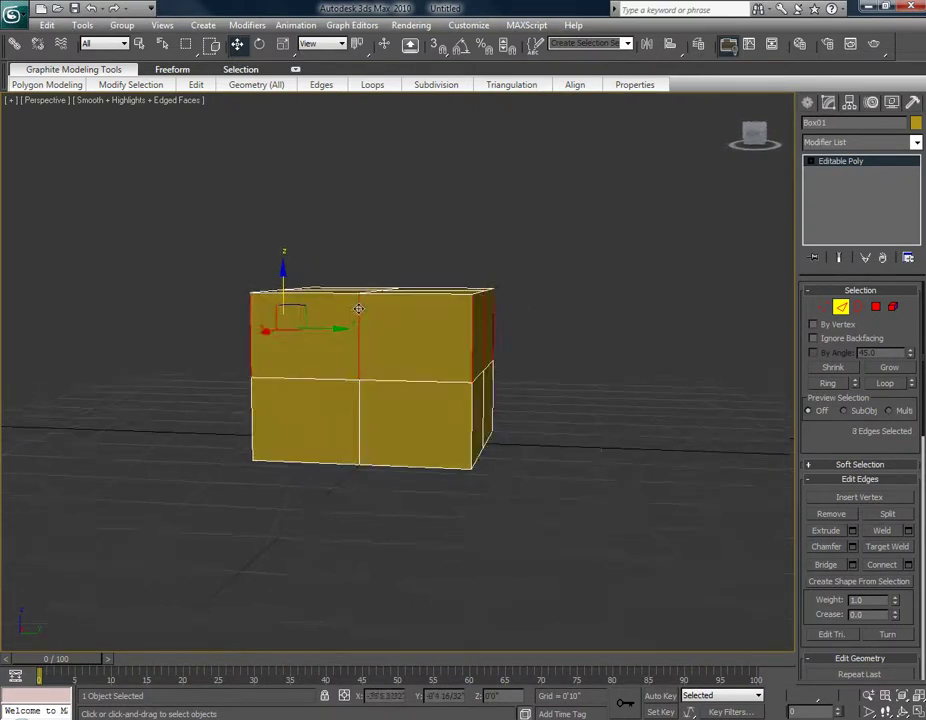
alt+middle_drag(453, 364, 385, 315)
alt+middle_drag(460, 353, 430, 340)
alt+middle_drag(510, 391, 645, 360)
alt+middle_drag(628, 457, 424, 469)
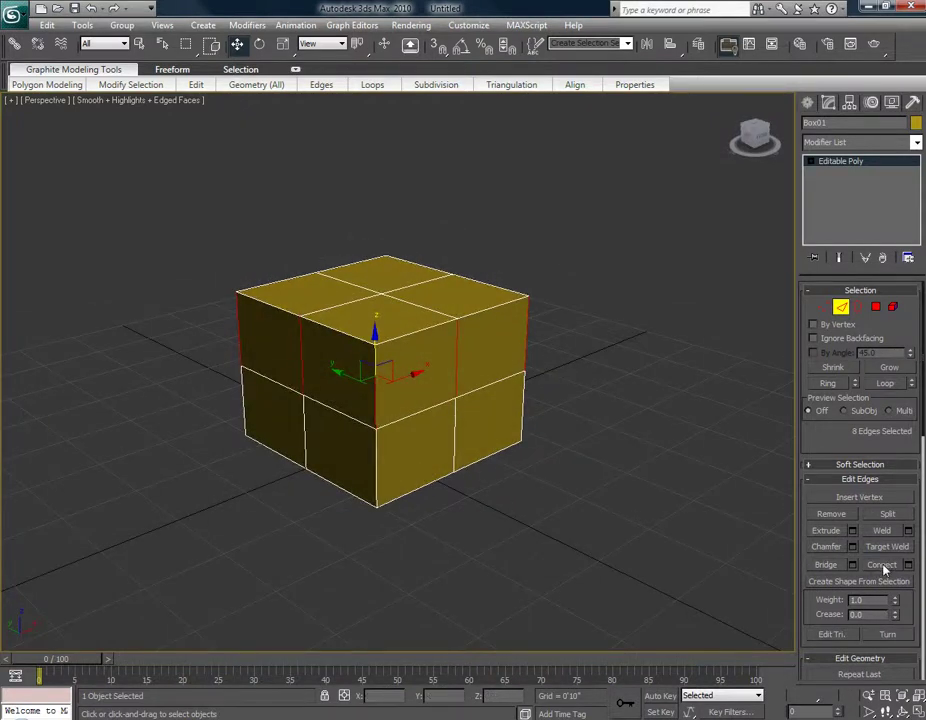
click(908, 565)
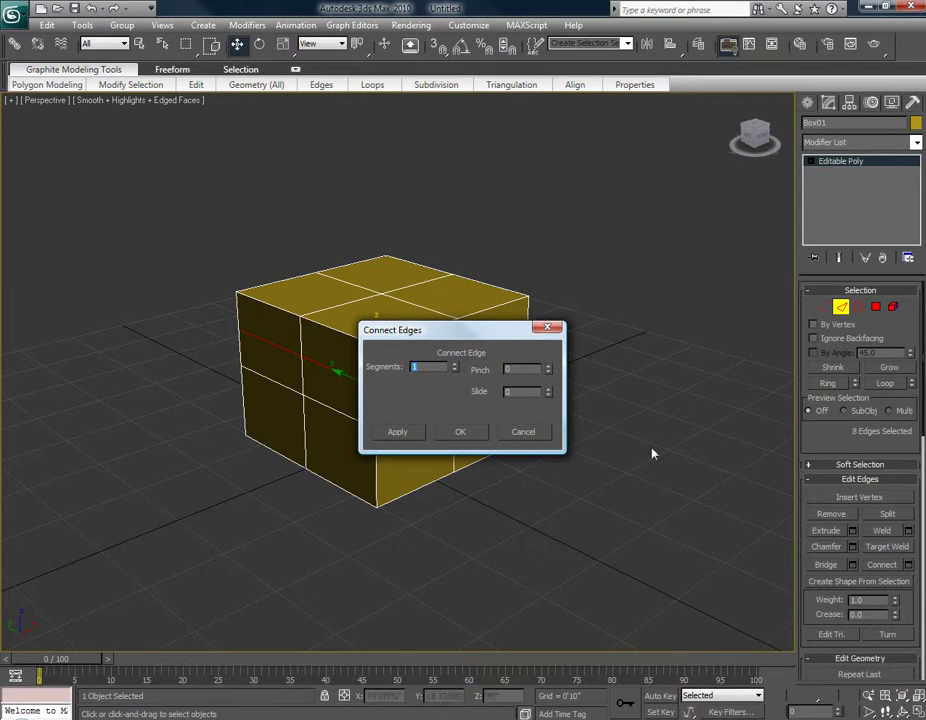
drag(413, 335, 622, 336)
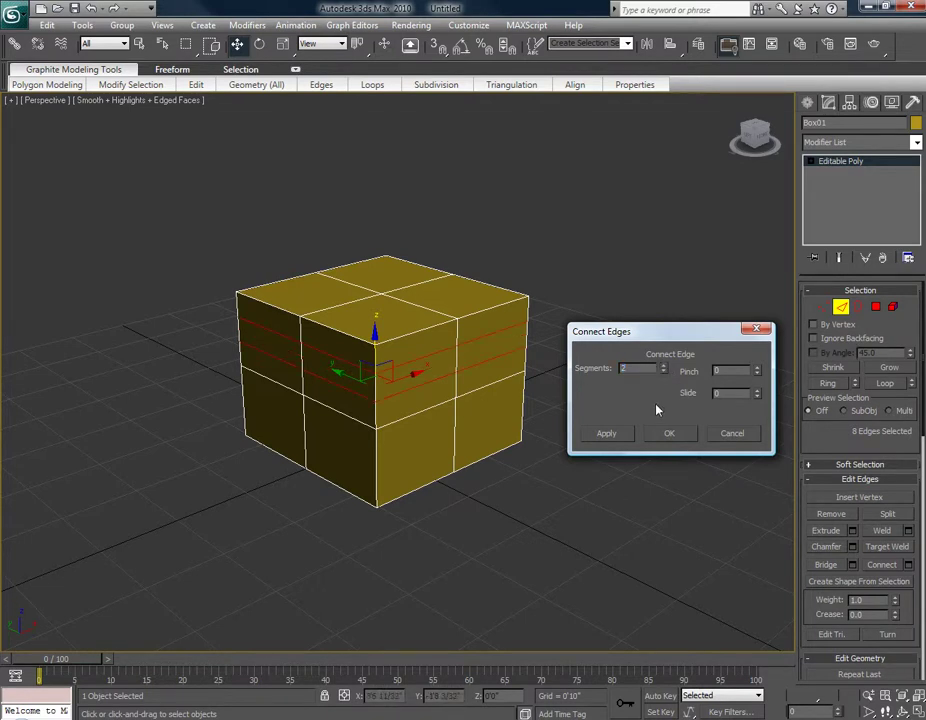
click(665, 433)
Clear the edge selection and region-select the edges around one upper corner of the box
alt+middle_drag(603, 453, 555, 501)
click(442, 496)
alt+middle_drag(442, 496, 376, 490)
key(ctrl+z)
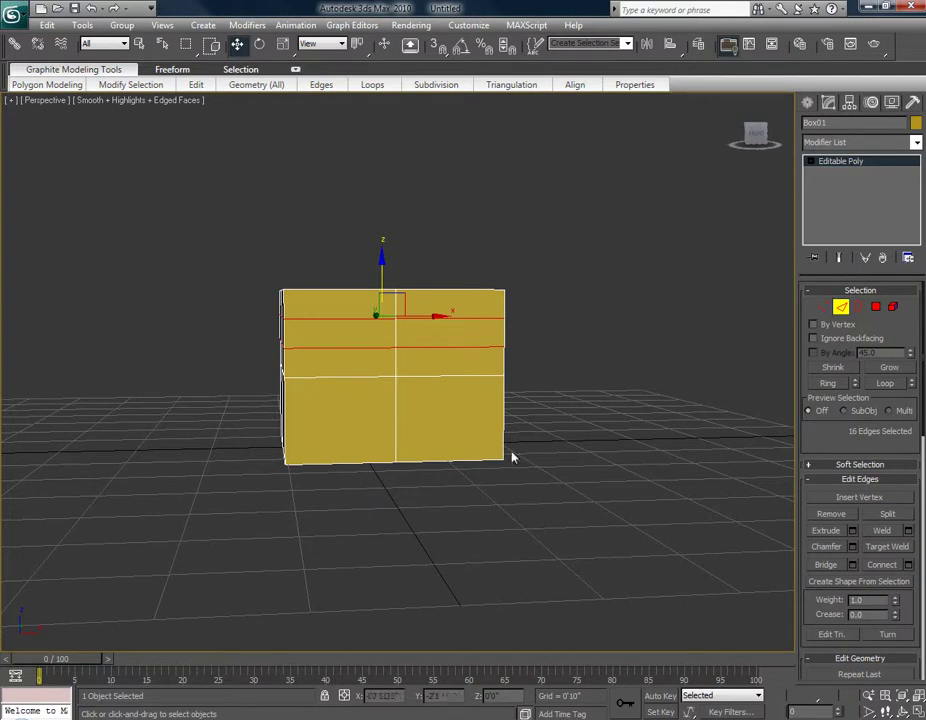
alt+middle_drag(400, 443, 434, 440)
click(529, 425)
alt+middle_drag(271, 373, 286, 373)
drag(570, 265, 440, 376)
alt+middle_drag(440, 376, 512, 513)
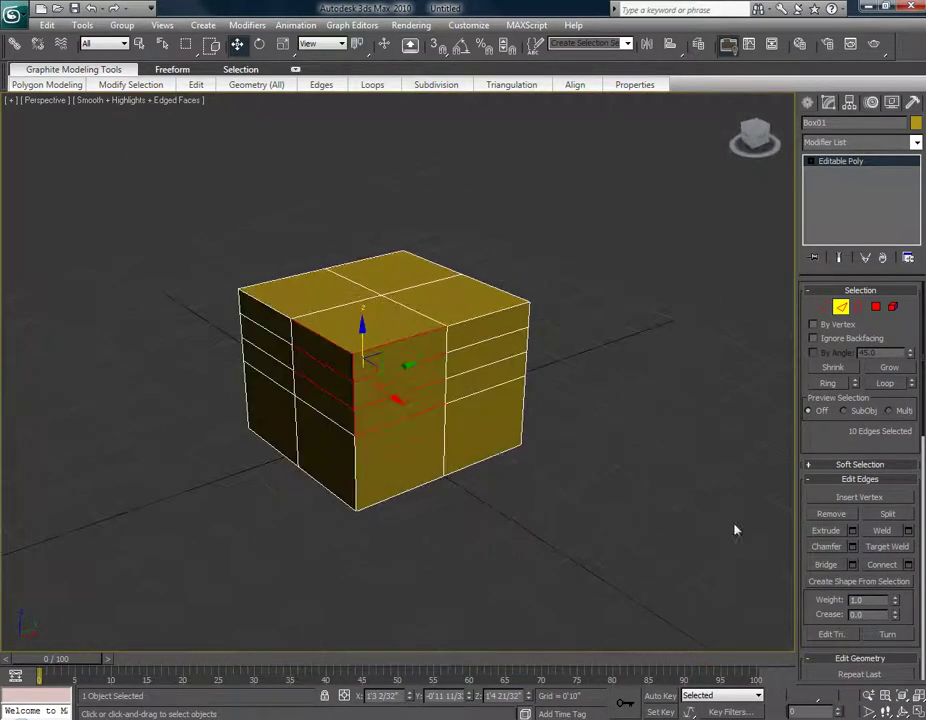
Try connecting the selected corner edges, and undo the connection
click(881, 565)
alt+middle_drag(736, 562, 378, 558)
click(410, 544)
scroll(446, 541, up, 4)
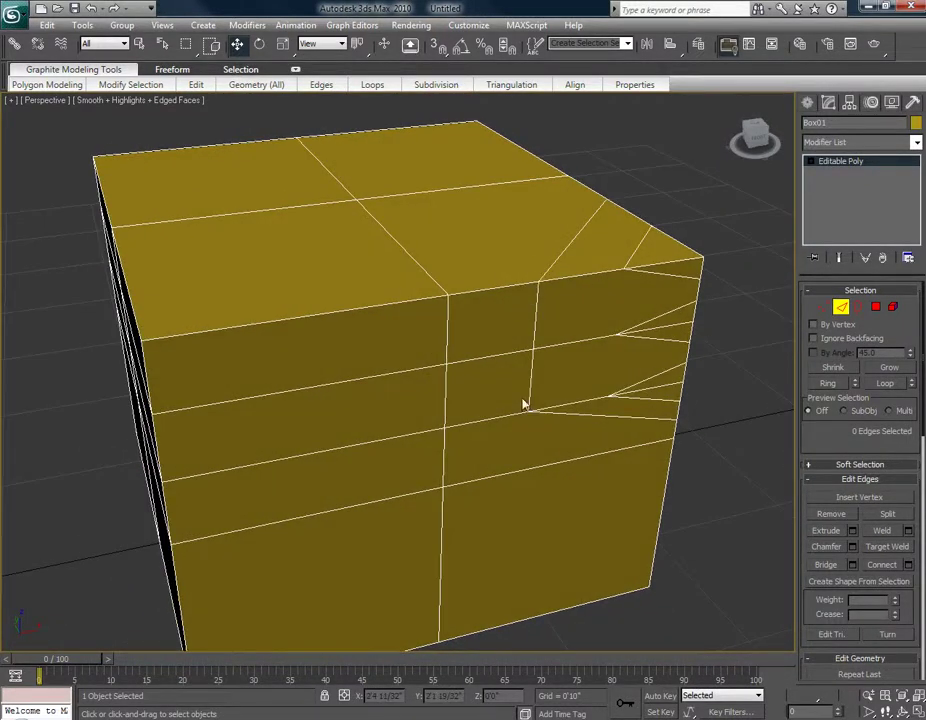
key(ctrl+z)
key(ctrl+z)
key(ctrl+z)
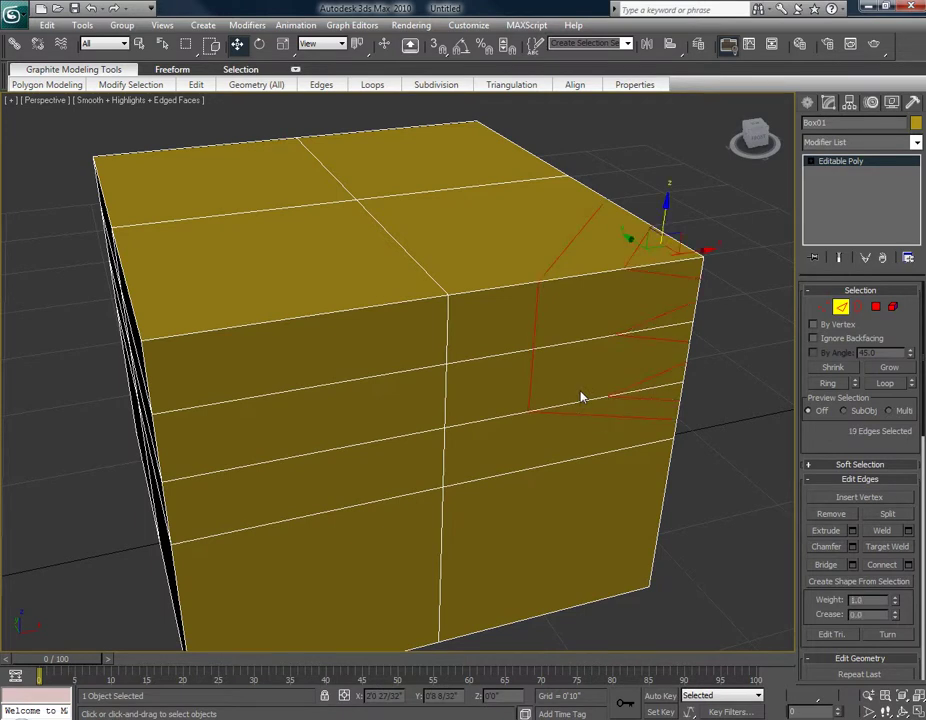
key(ctrl+z)
Select the four segments of the two added horizontal loops on the front face and remove them
alt+middle_drag(366, 438, 238, 434)
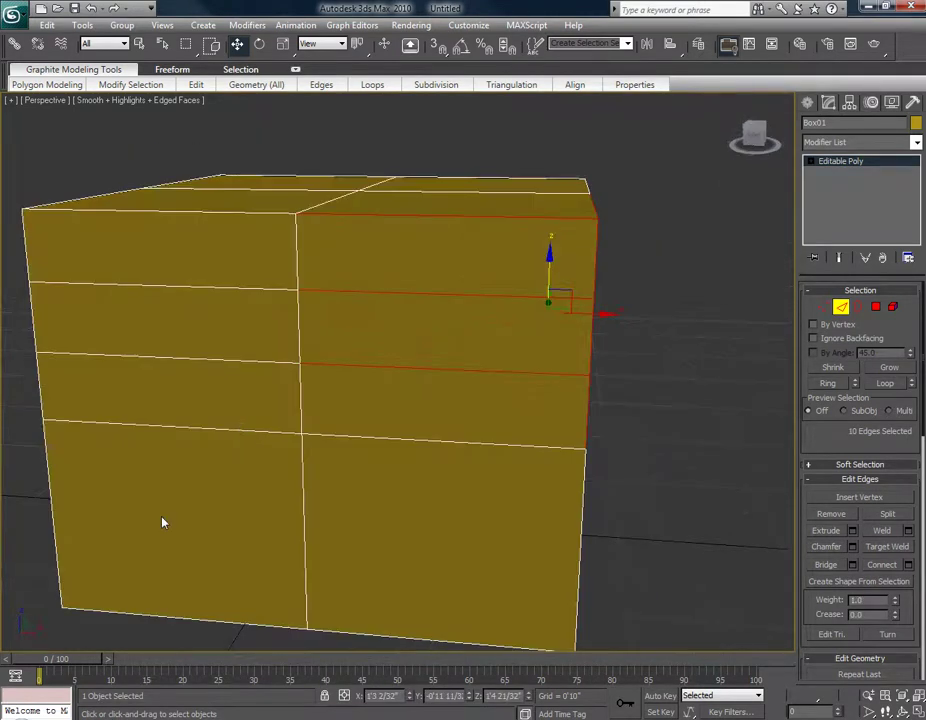
click(163, 521)
alt+middle_drag(79, 525, 335, 329)
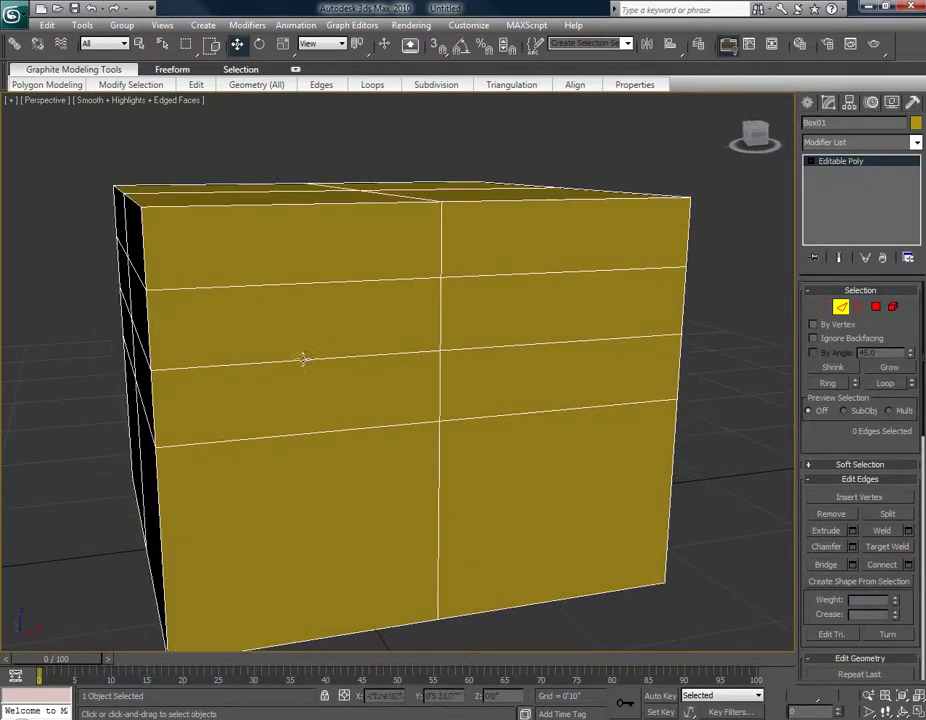
click(303, 359)
ctrl+click(274, 286)
alt+middle_drag(260, 314, 549, 330)
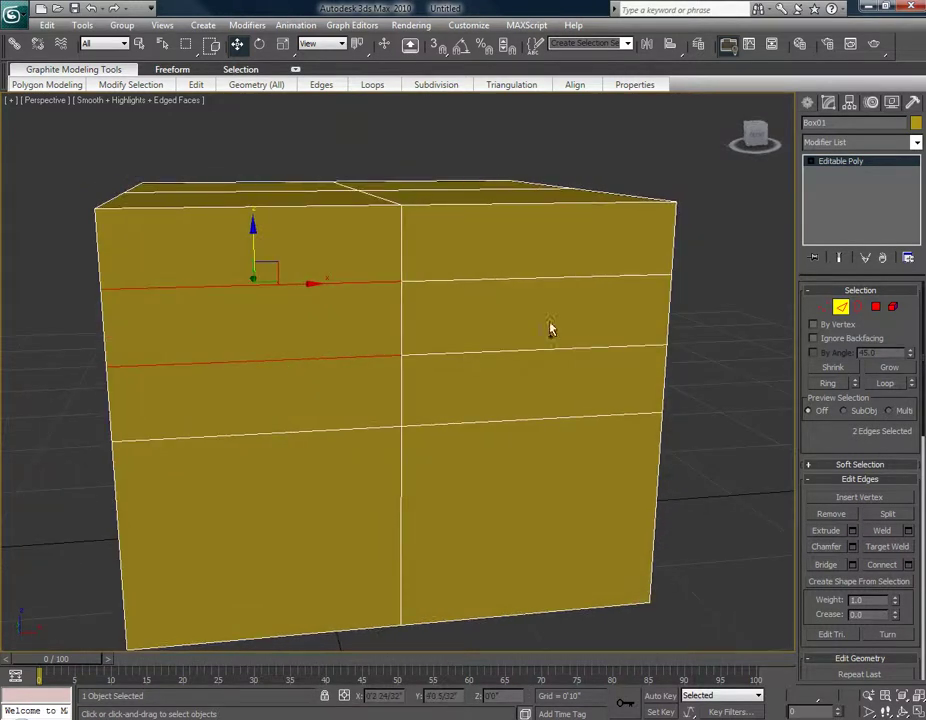
ctrl+click(477, 280)
ctrl+click(470, 352)
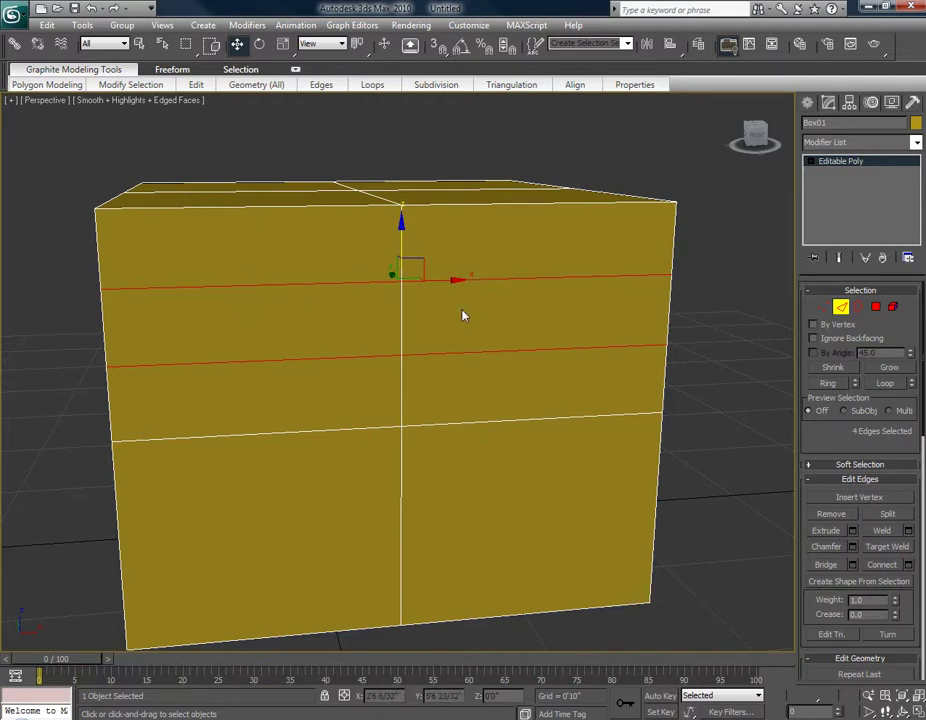
key(BackSpace)
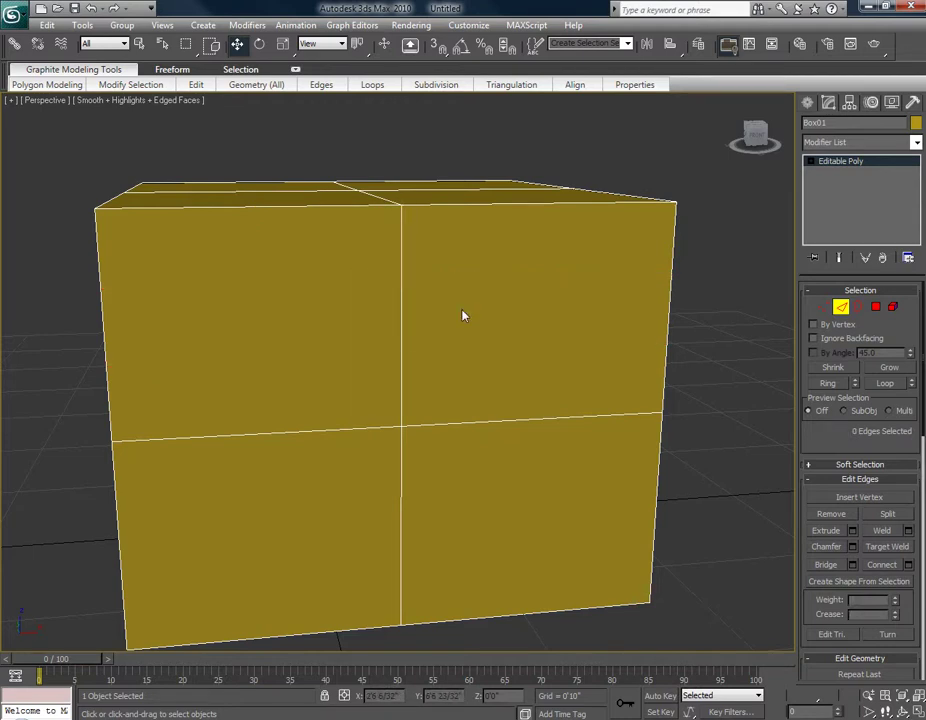
At vertex level, remove the two leftover vertices on the upper half of the front face's middle vertical edge
click(822, 308)
click(400, 352)
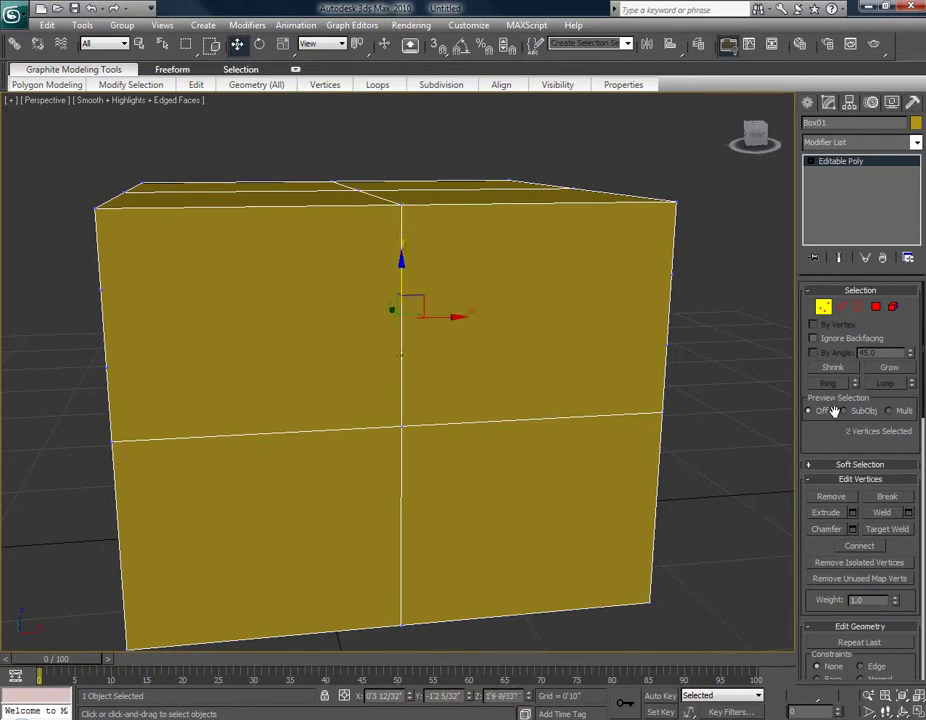
key(BackSpace)
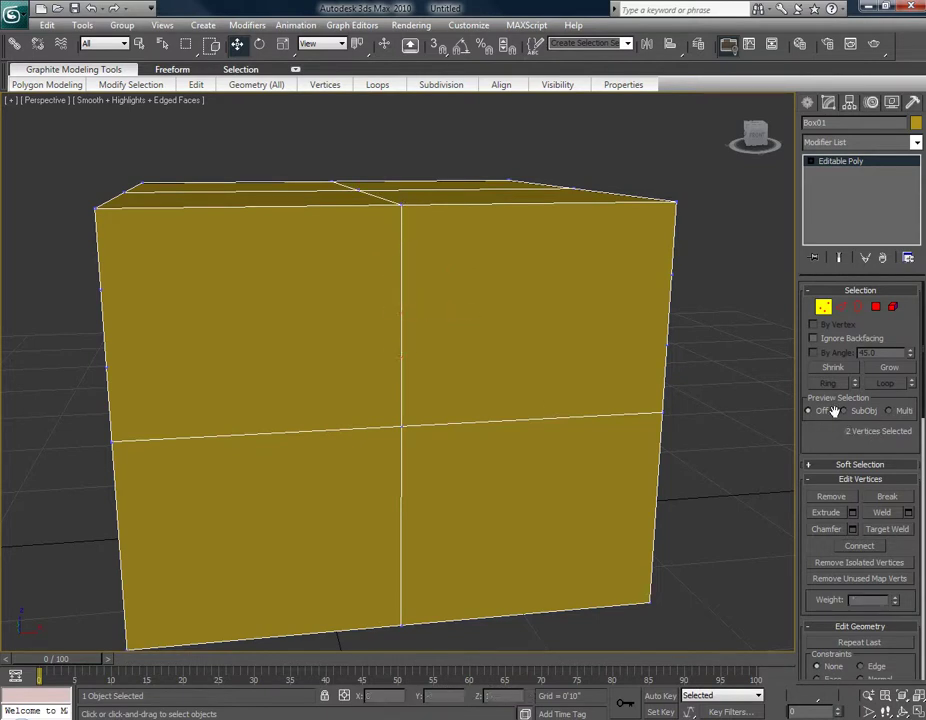
At edge level, select the four segments of the two extra horizontal lines across the upper half of the adjacent side face
alt+middle_drag(670, 378, 470, 385)
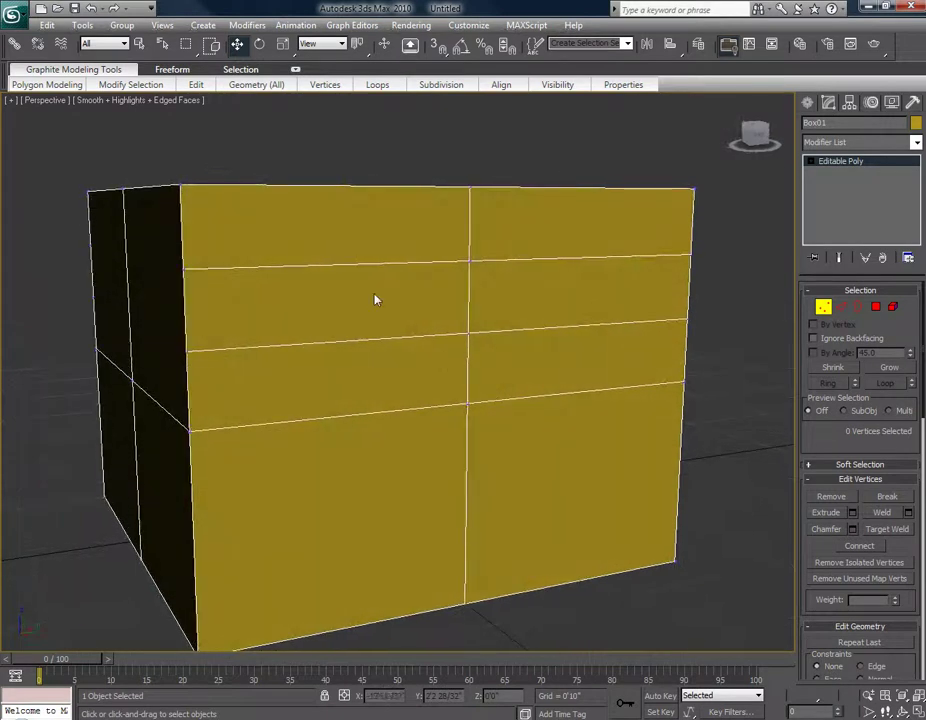
click(845, 308)
click(444, 262)
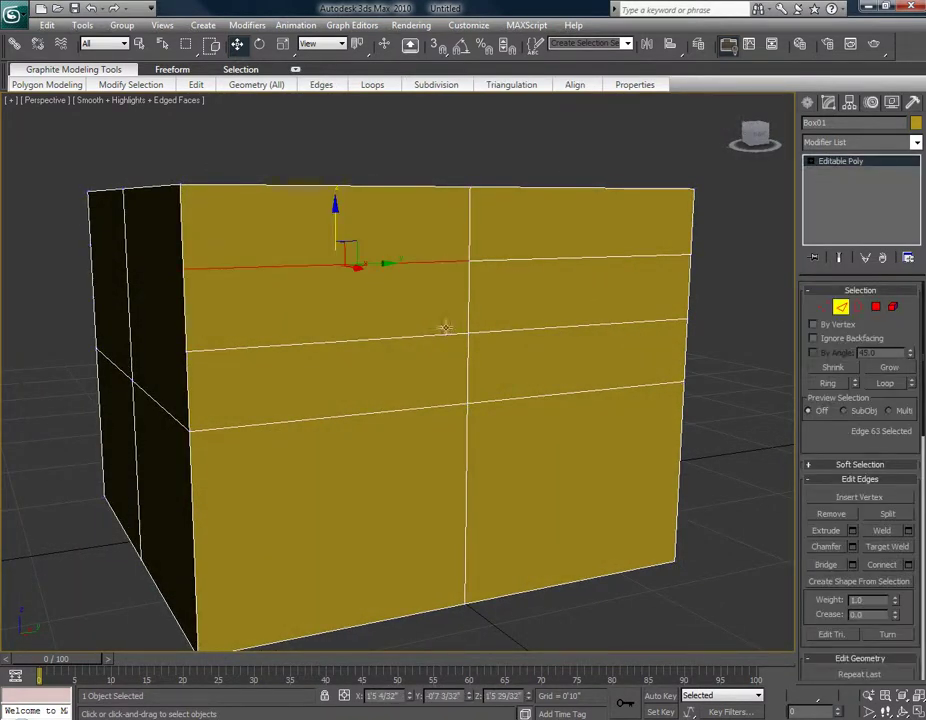
ctrl+click(444, 335)
ctrl+click(527, 327)
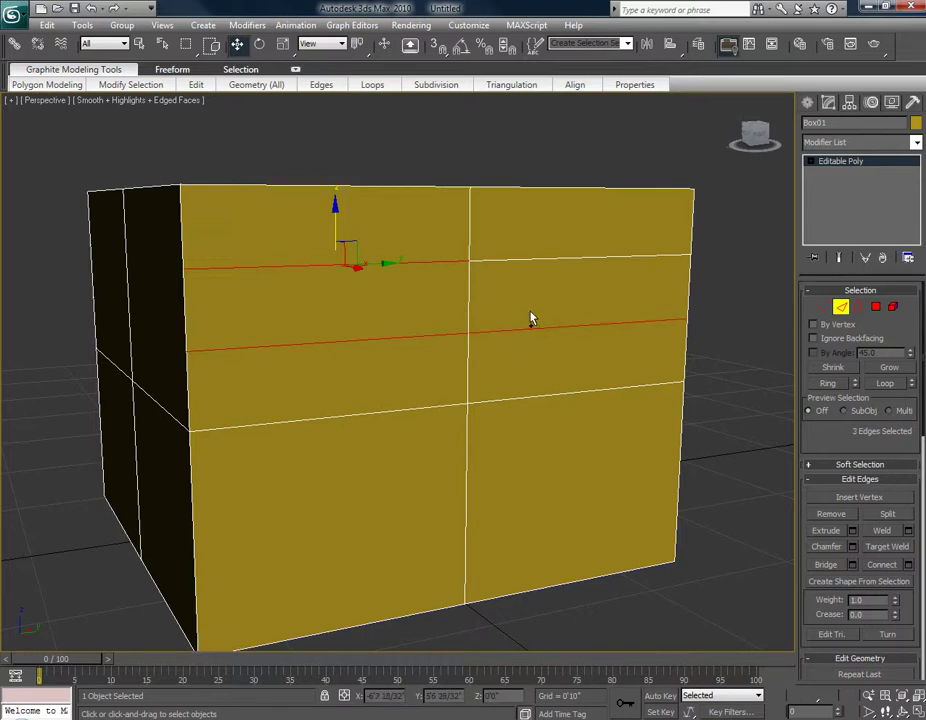
ctrl+click(531, 258)
Extend the selected segments to their full loops around the box's remaining sides and remove those edges
alt+middle_drag(653, 318, 632, 345)
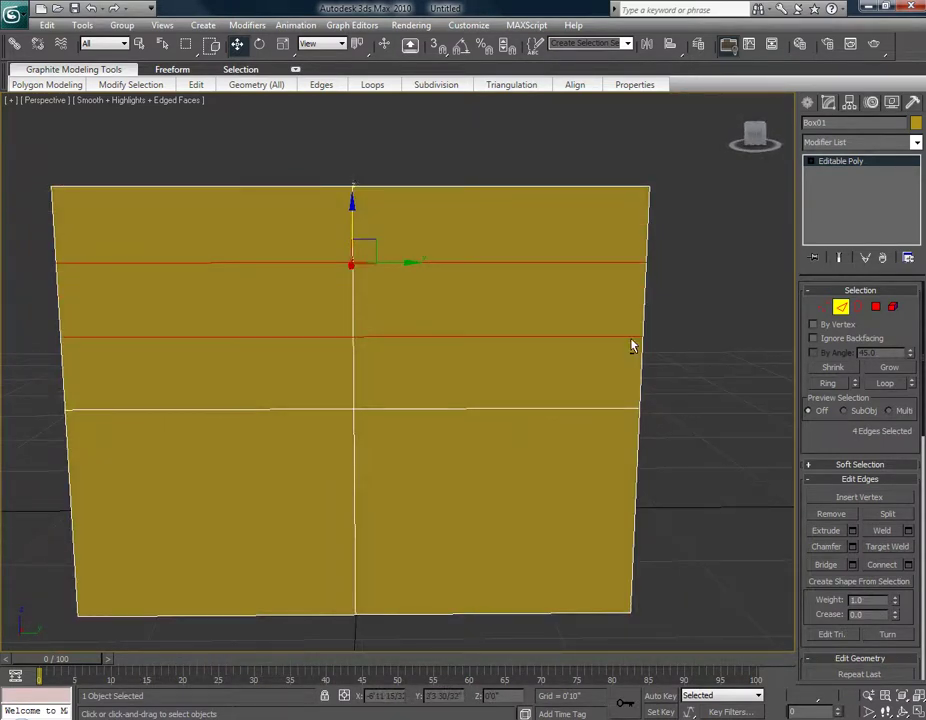
alt+middle_drag(658, 281, 646, 364)
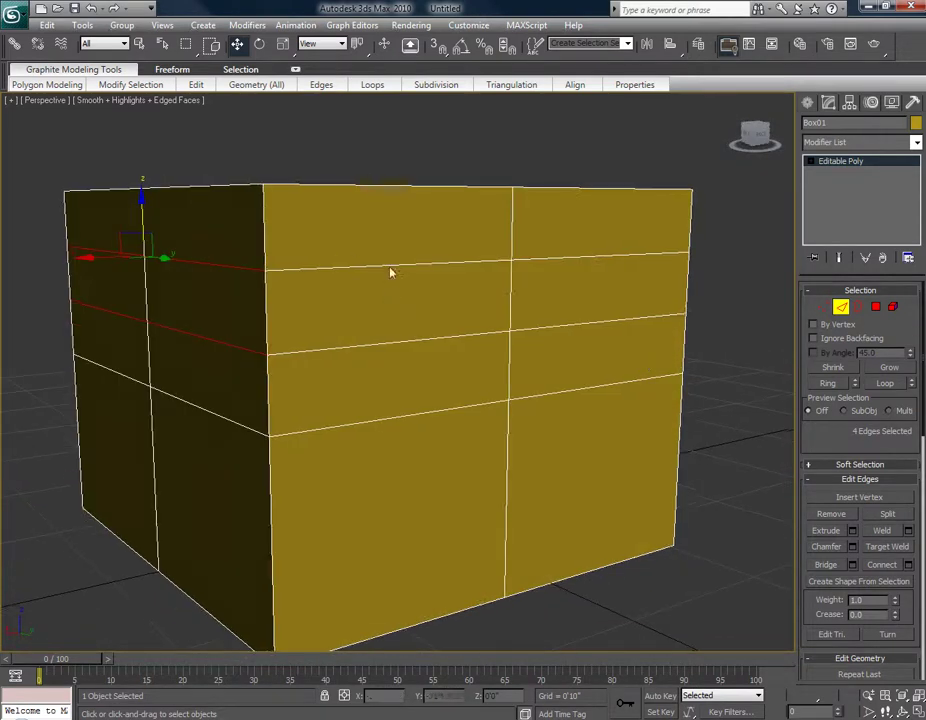
alt+middle_drag(581, 374, 698, 366)
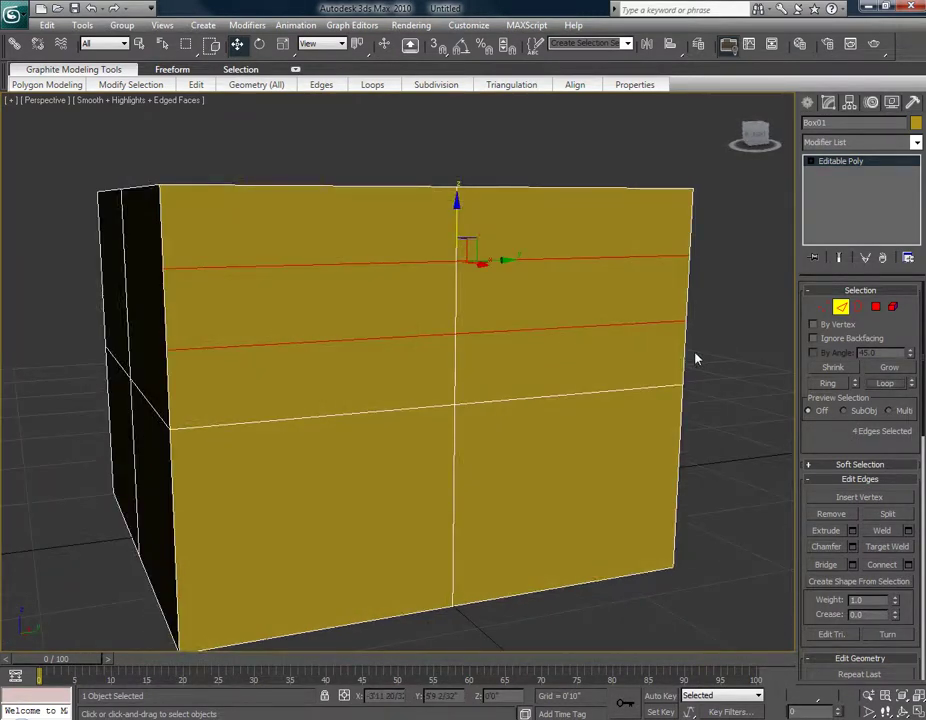
key(alt+l)
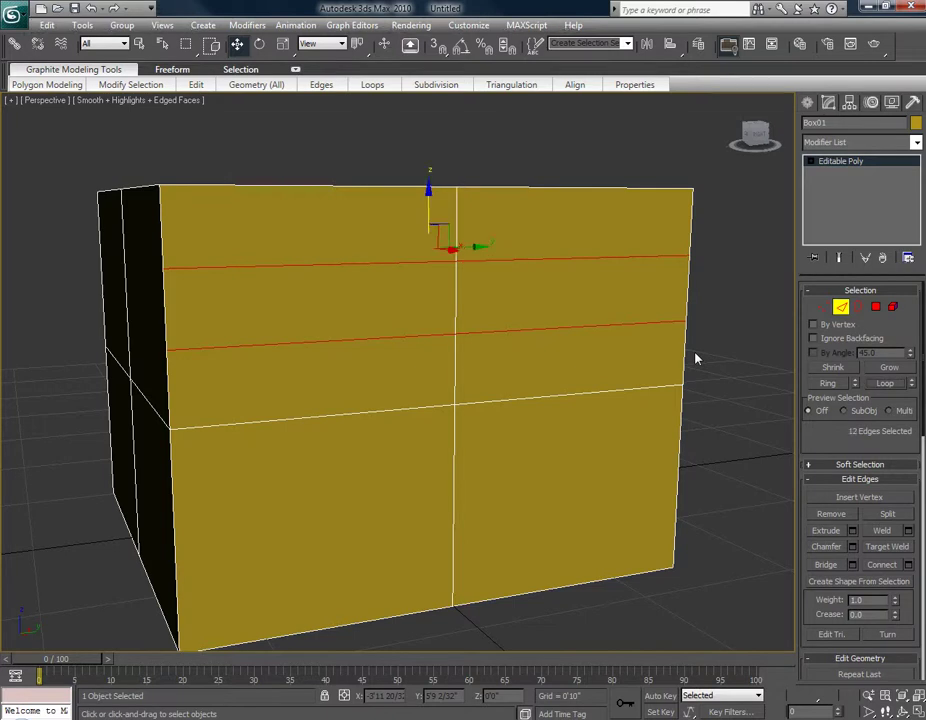
mouse_move(666, 322)
alt+middle_down()
mouse_move(562, 296)
mouse_move(411, 316)
mouse_move(697, 331)
mouse_move(655, 330)
alt+middle_up()
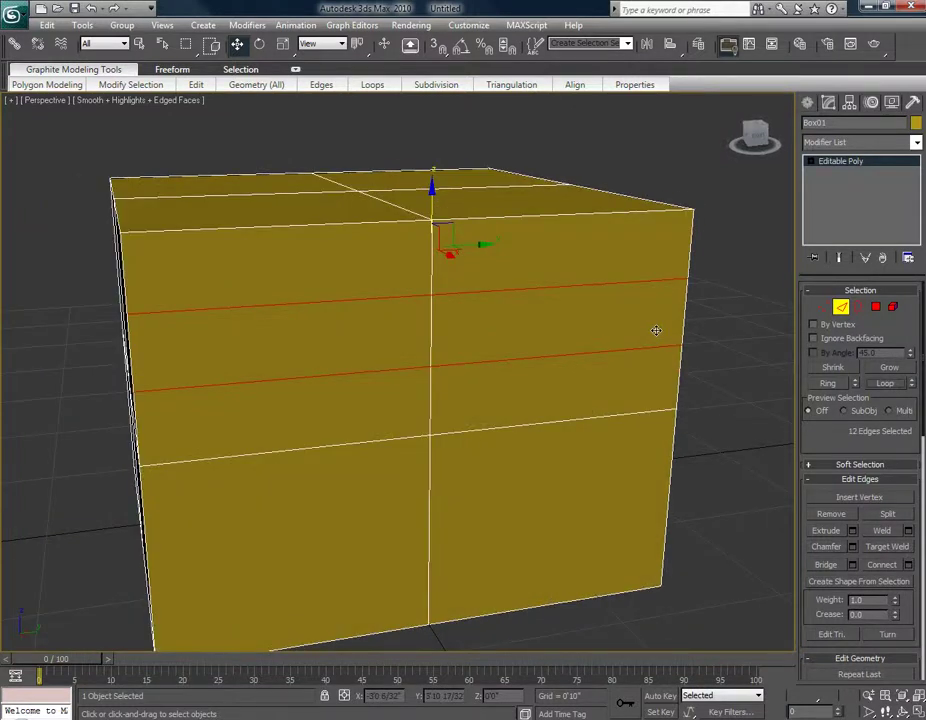
click(655, 330)
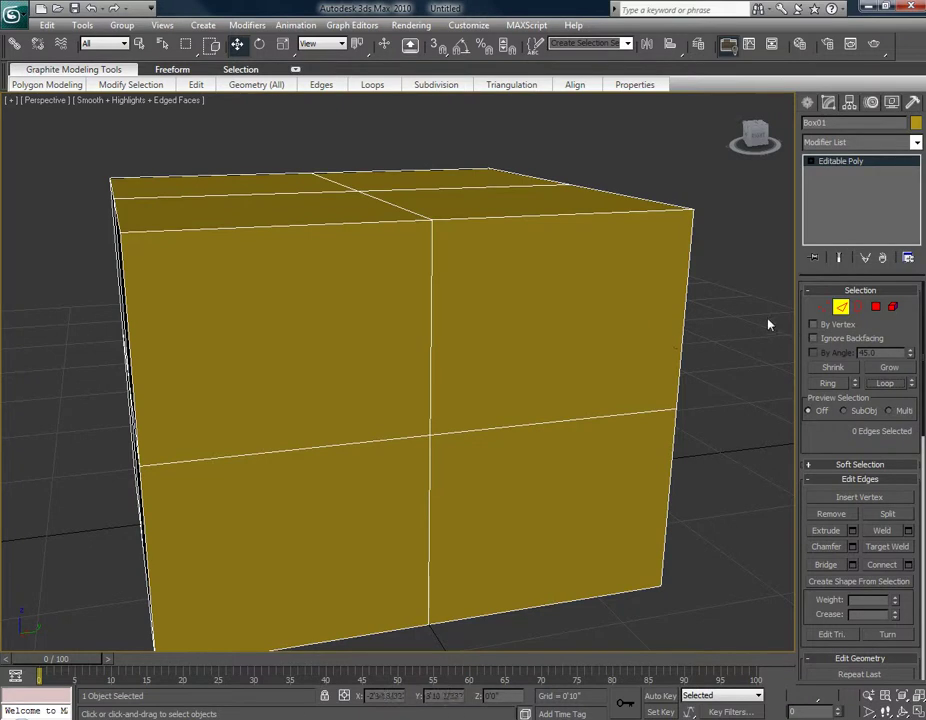
Switch to vertex level and check the cleaned box sides for leftover vertices
alt+middle_drag(521, 331, 478, 394)
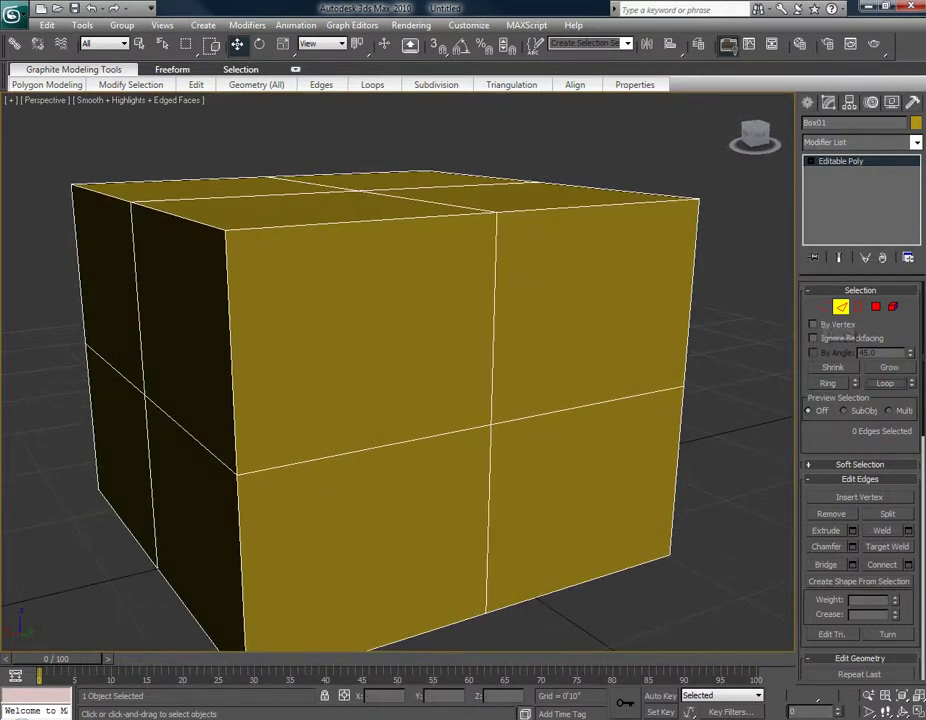
click(823, 306)
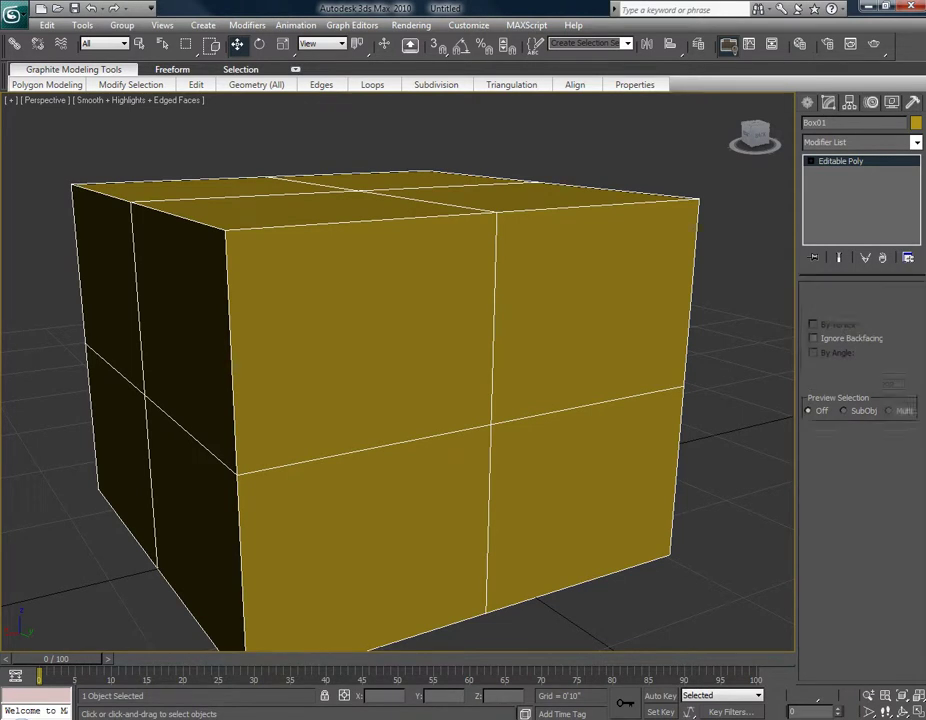
alt+middle_drag(329, 427, 481, 437)
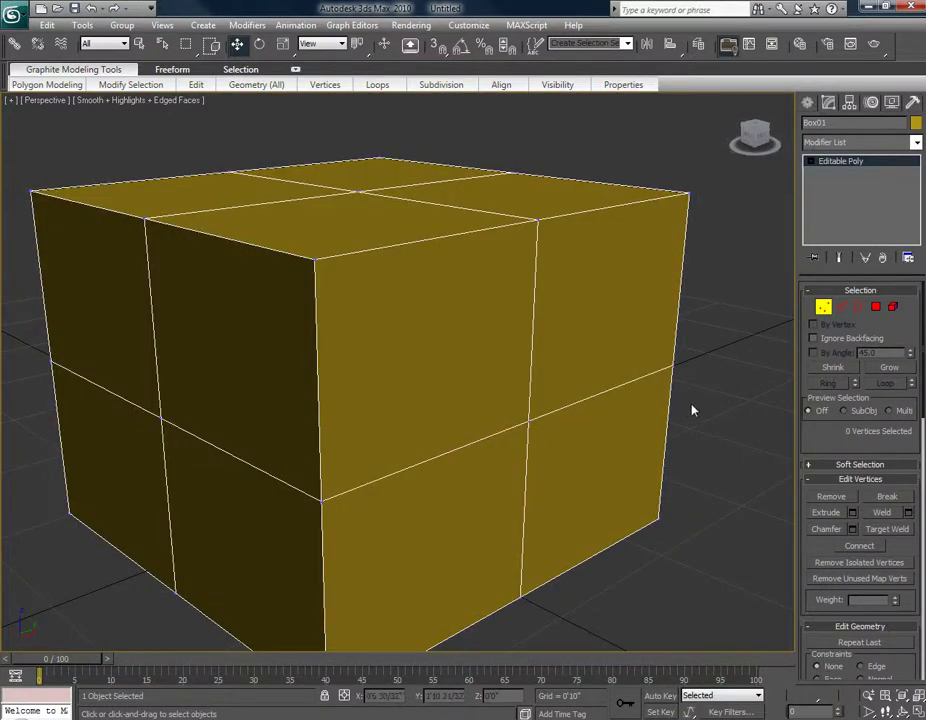
Switch to polygon level and select all four polygons on the box's top face
click(840, 306)
click(876, 307)
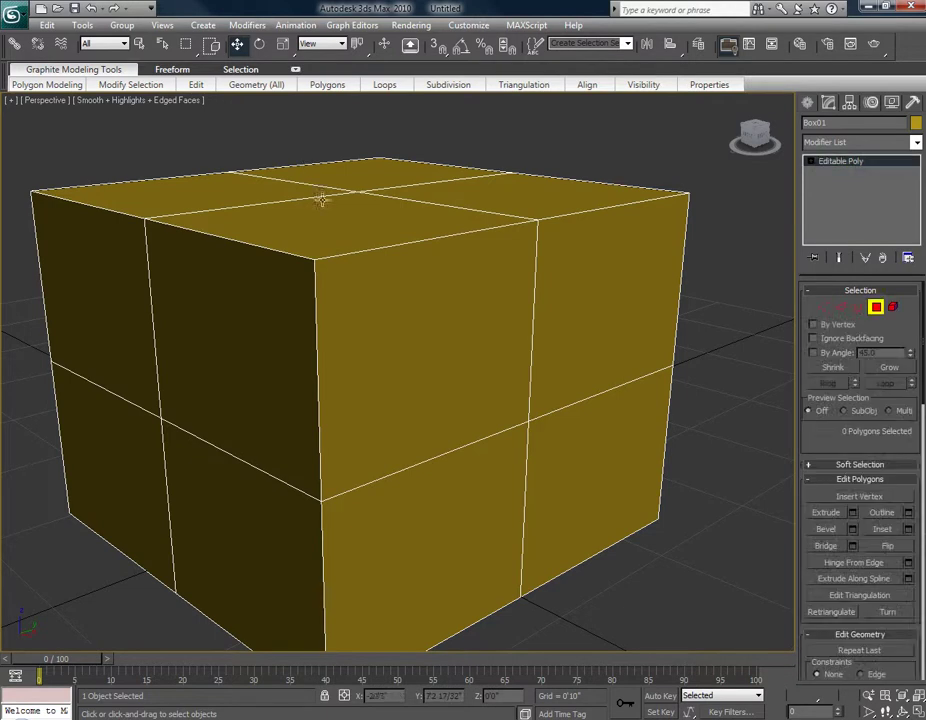
click(281, 194)
ctrl+click(322, 228)
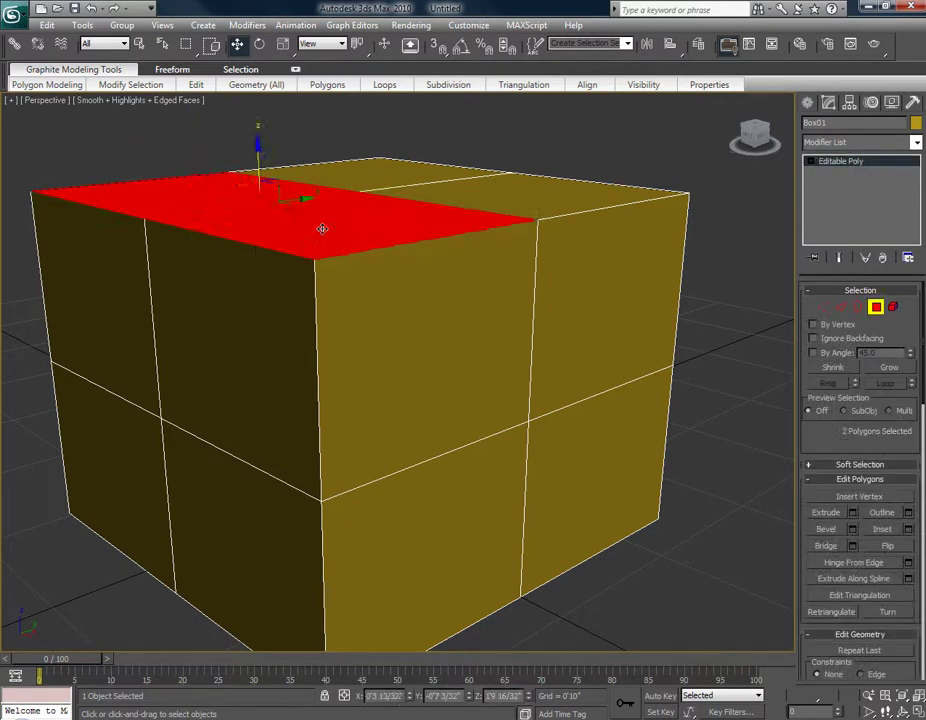
ctrl+click(494, 201)
ctrl+click(375, 170)
scroll(428, 207, down, 5)
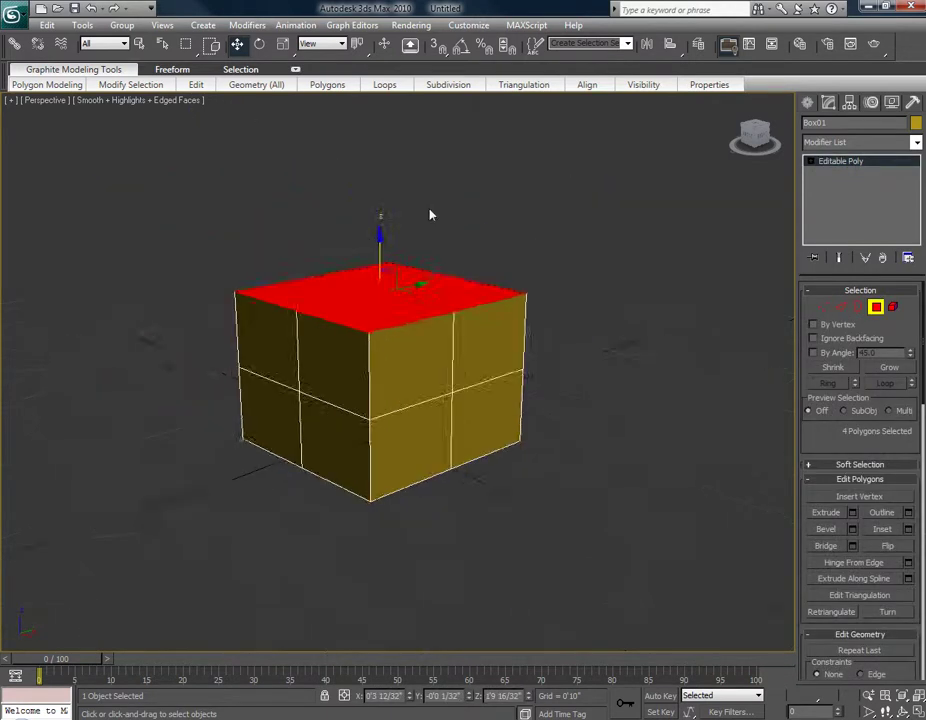
alt+middle_drag(447, 347, 585, 364)
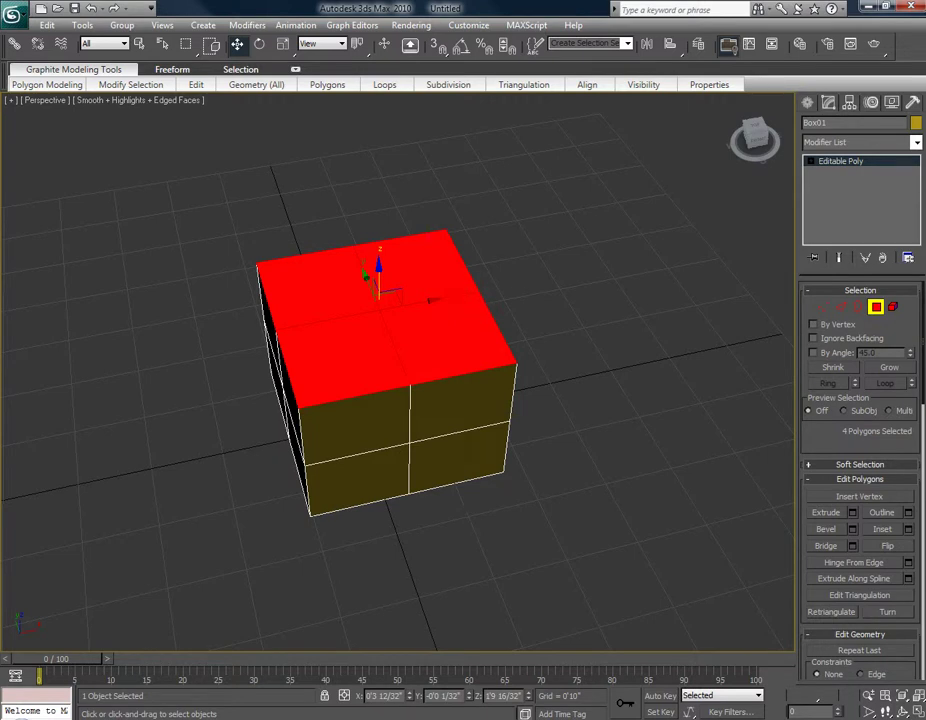
Switch to the Garden_VC_instructor folder window and build a multiple selection, adding separate files one by one to small_red_rose
drag(925, 270, 222, 93)
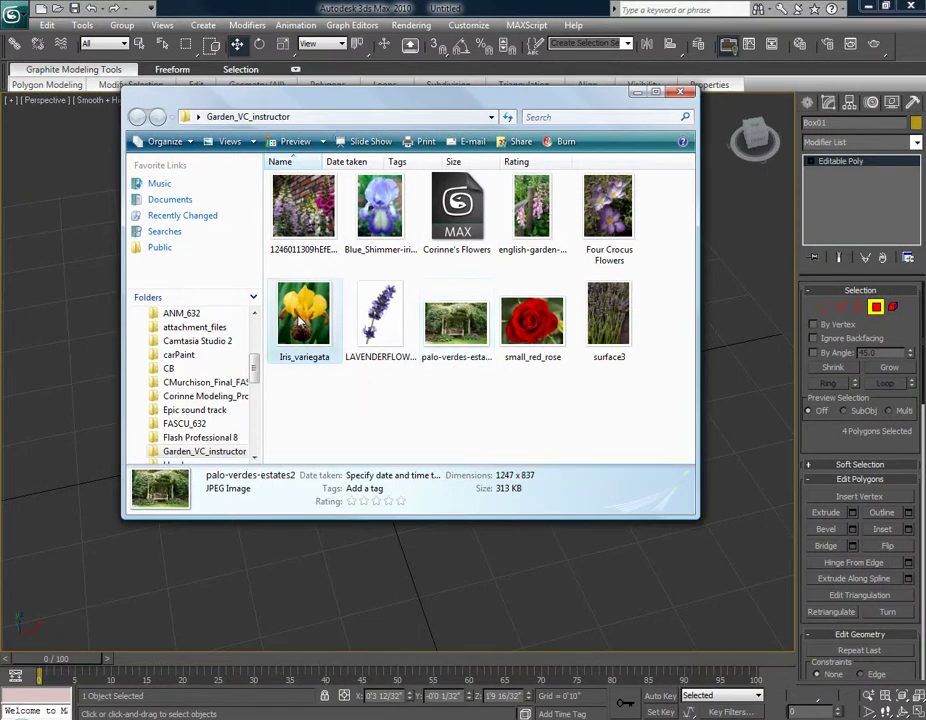
click(304, 315)
click(533, 320)
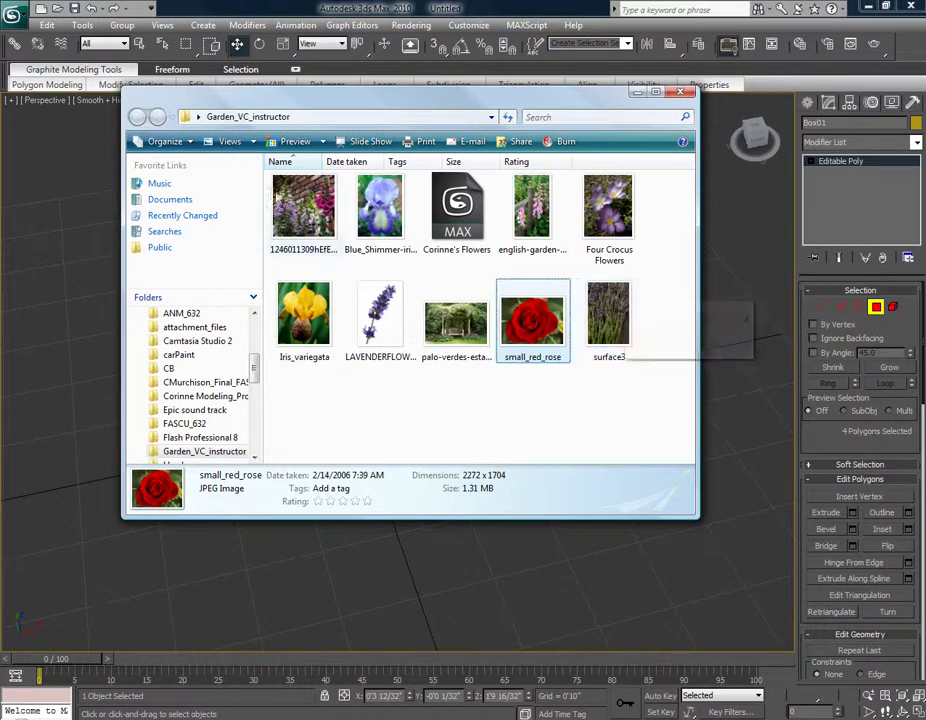
ctrl+click(312, 208)
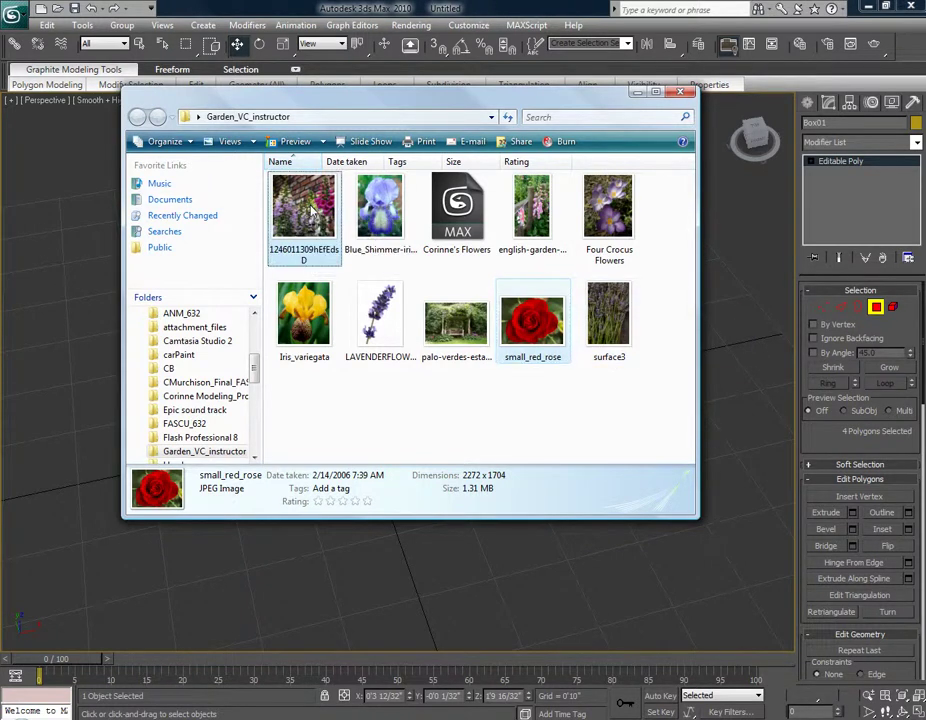
ctrl+click(457, 210)
ctrl+click(531, 208)
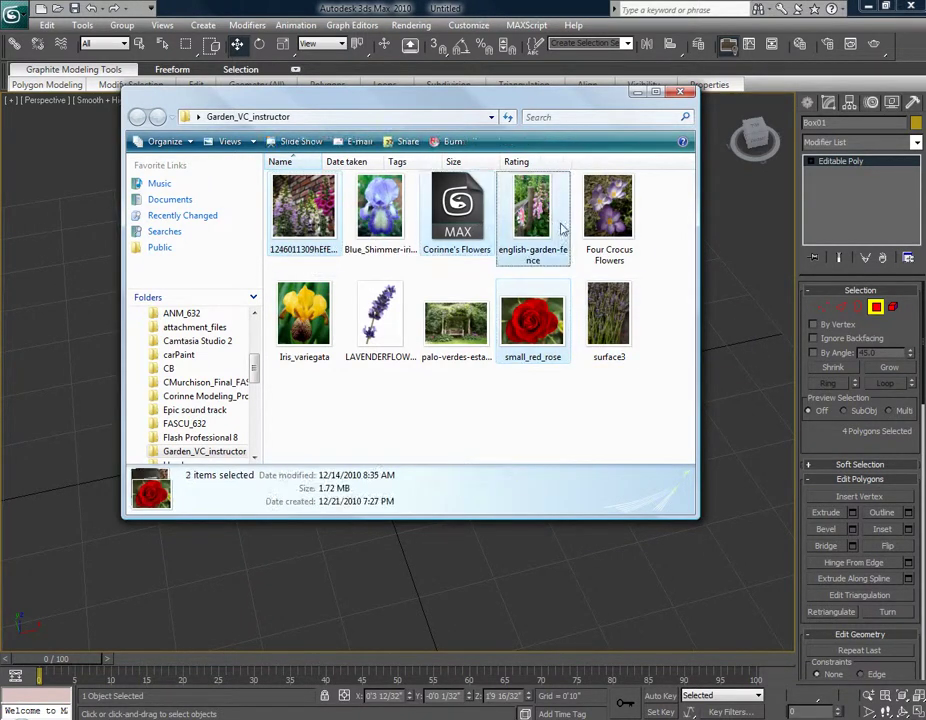
ctrl+click(608, 212)
ctrl+click(380, 330)
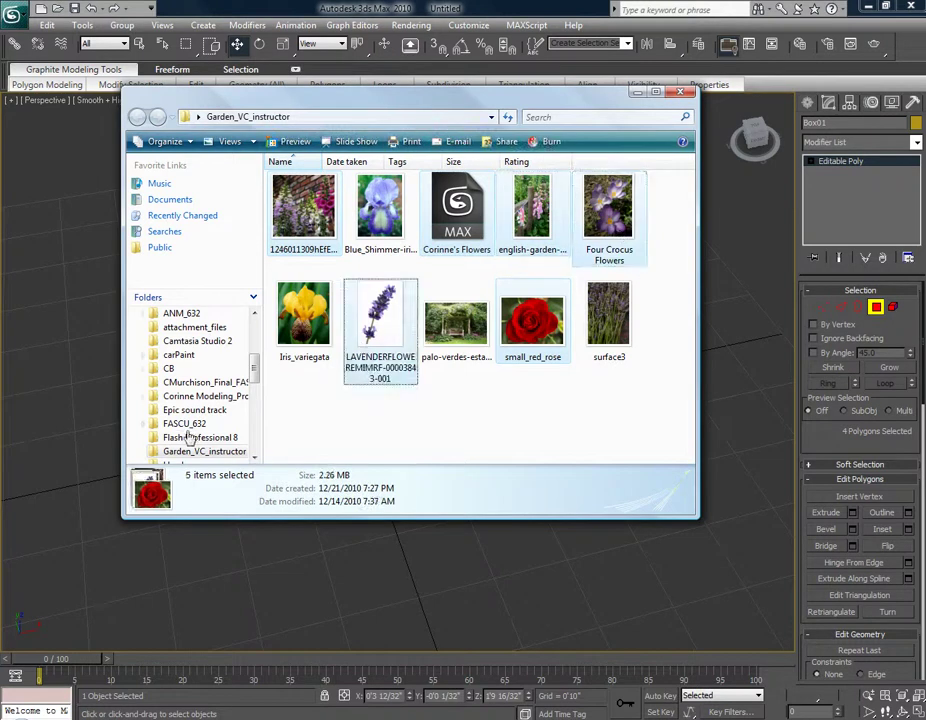
Region-select the lower row of files and then the middle column, and minimize the folder window
drag(650, 424, 272, 322)
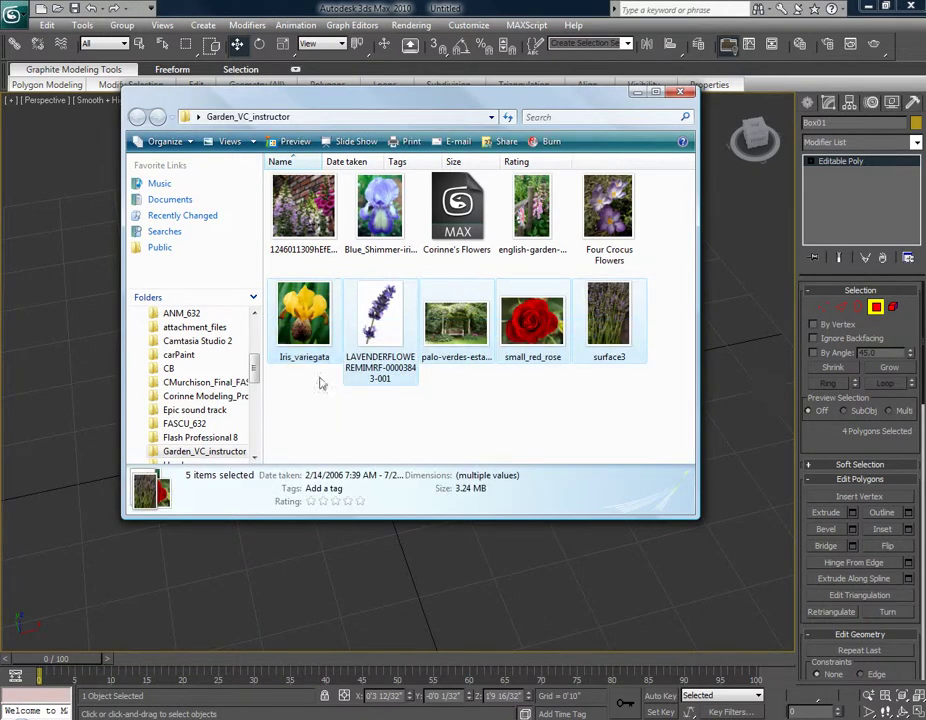
drag(679, 183, 615, 360)
drag(468, 413, 491, 200)
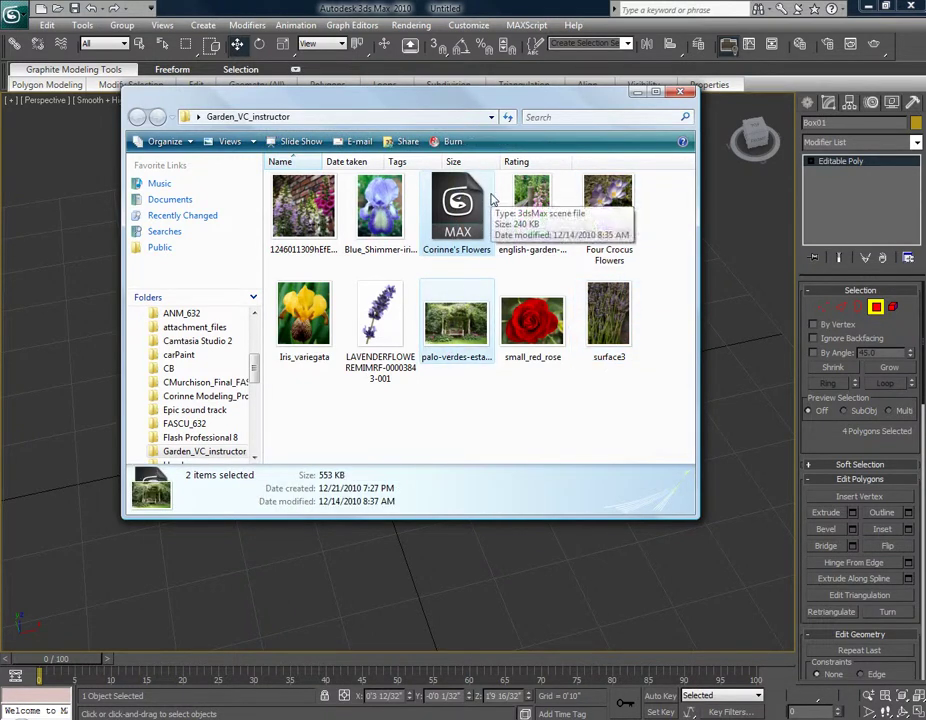
click(636, 92)
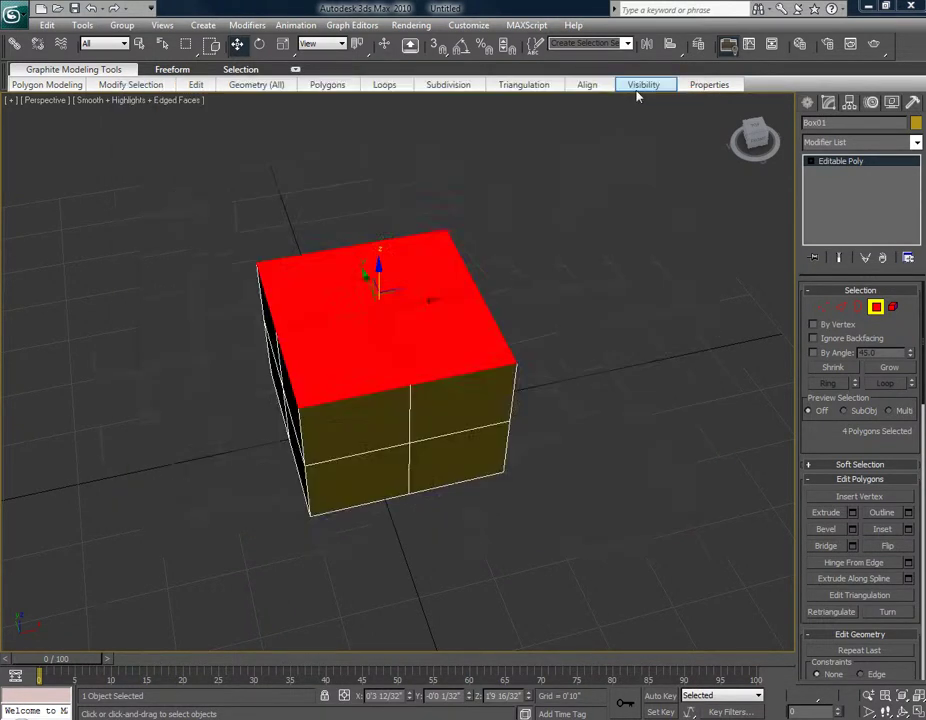
Clear the polygon selection and select the four top polygons again one by one
alt+middle_drag(525, 331, 630, 389)
click(597, 372)
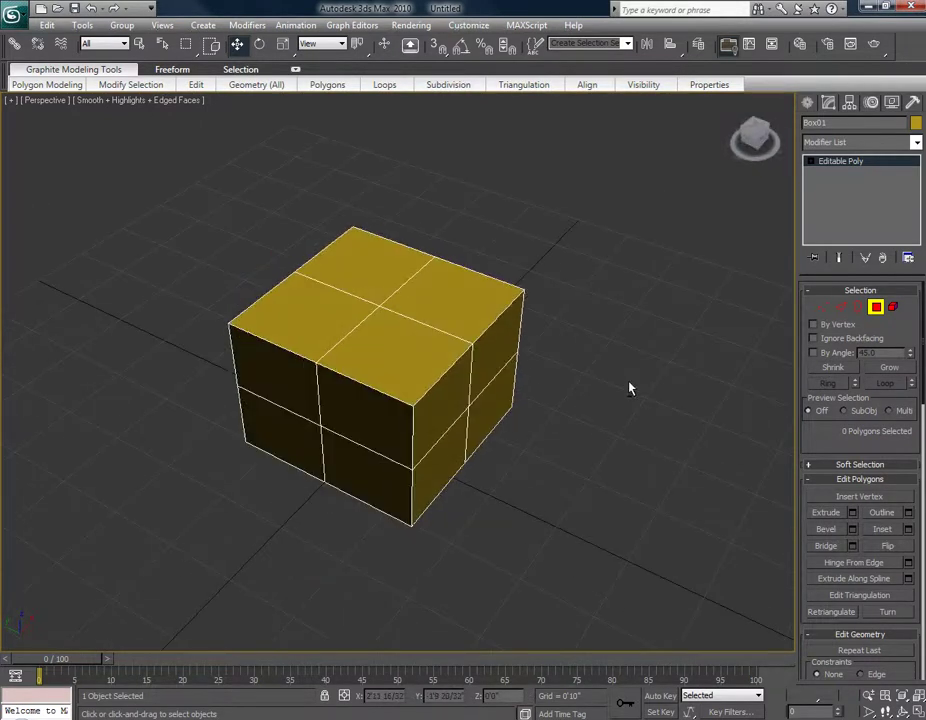
click(390, 362)
ctrl+click(304, 295)
ctrl+click(344, 264)
ctrl+click(440, 302)
Try extruding the four selected top polygons with Extrude, and undo the extrusion
alt+middle_drag(426, 406, 486, 387)
click(827, 513)
drag(326, 305, 432, 378)
key(ctrl+z)
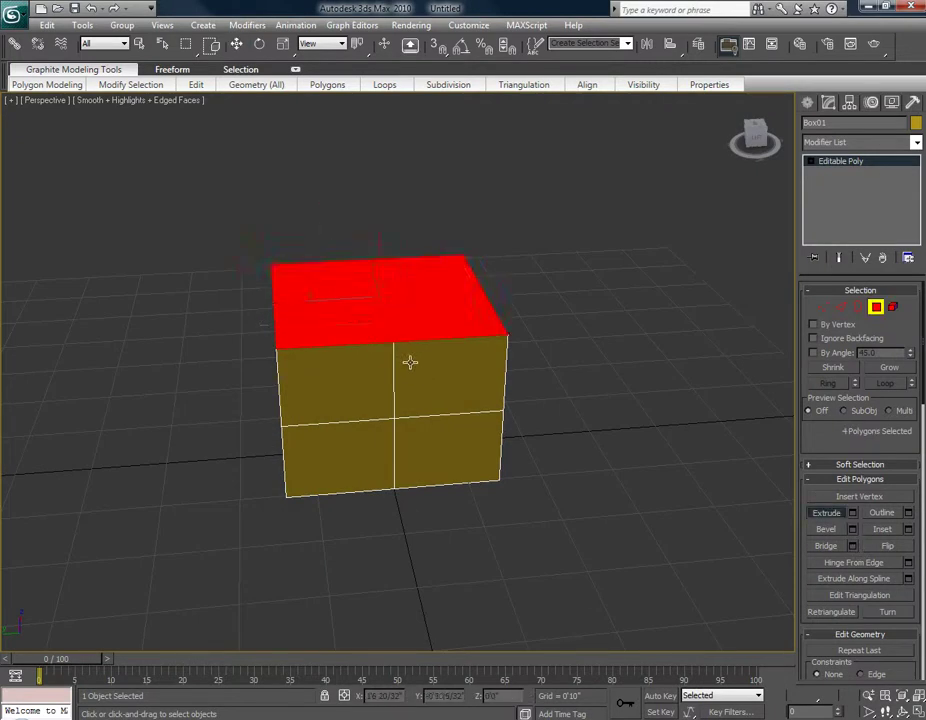
Extrude the four top polygons upward by roughly the height of one existing polygon row
alt+middle_drag(349, 349, 376, 376)
scroll(370, 390, up, 3)
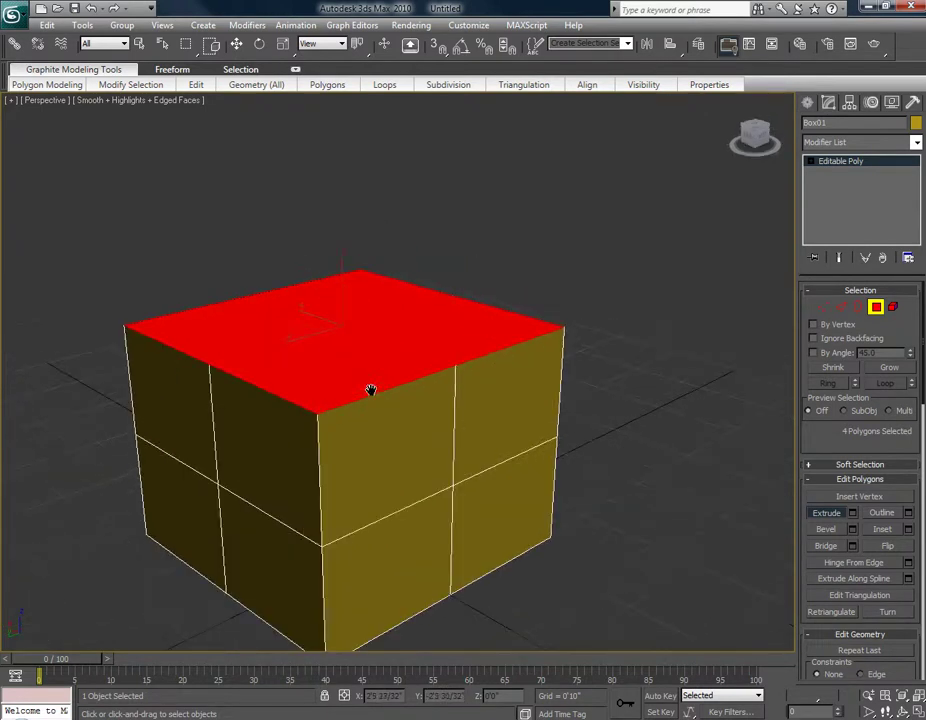
drag(335, 331, 337, 288)
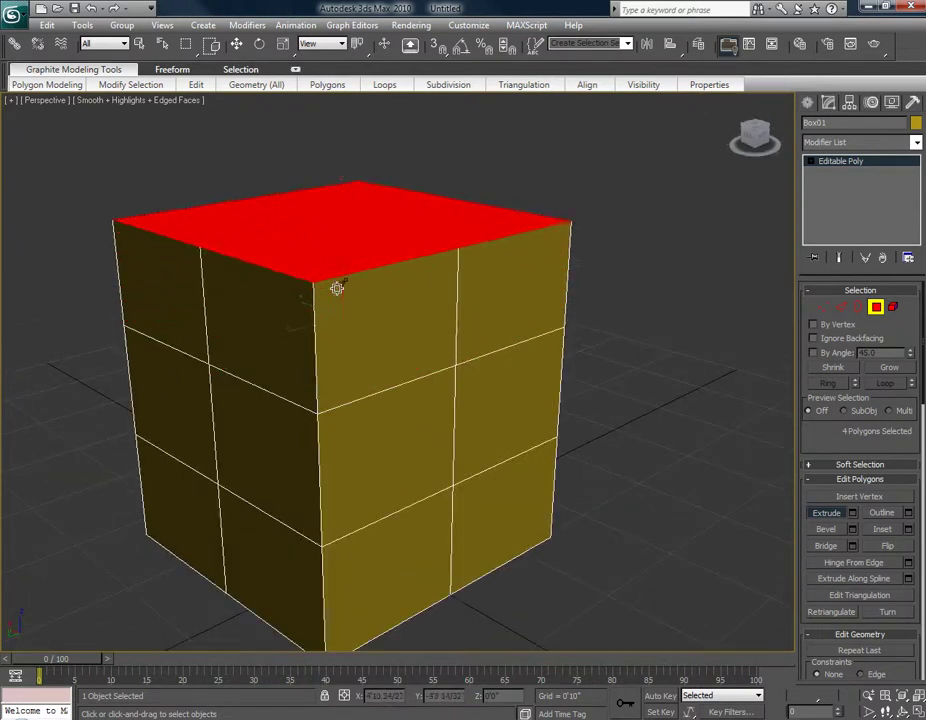
Bevel the four top polygons upward and taper them inward to form sloped shoulders on the box
mouse_move(449, 418)
alt+middle_down()
mouse_move(488, 399)
mouse_move(444, 410)
alt+middle_up()
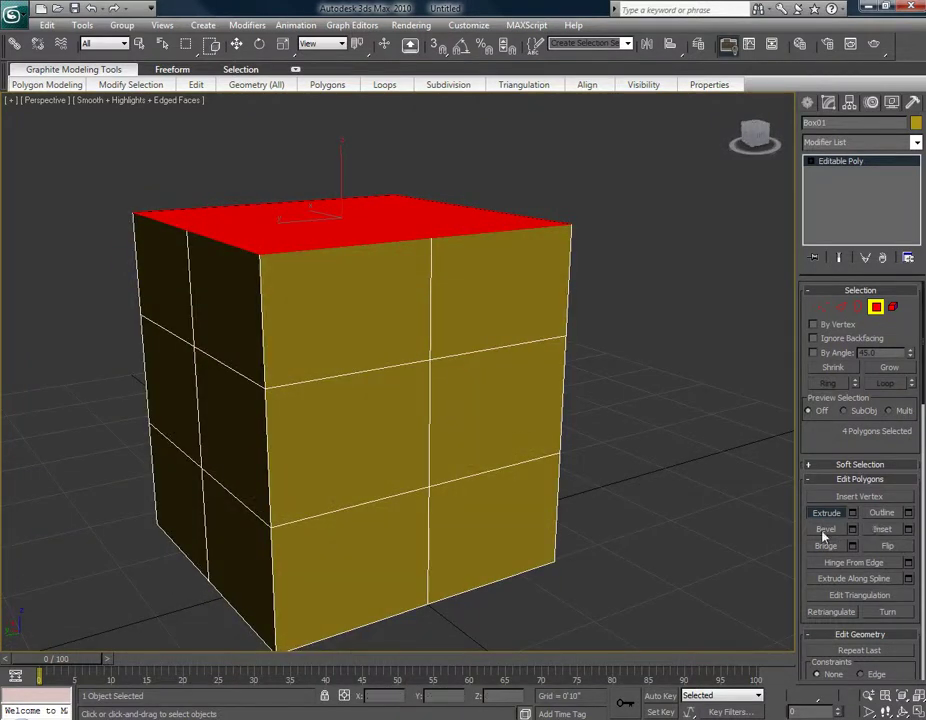
drag(310, 220, 306, 169)
click(306, 231)
alt+middle_drag(306, 231, 331, 234)
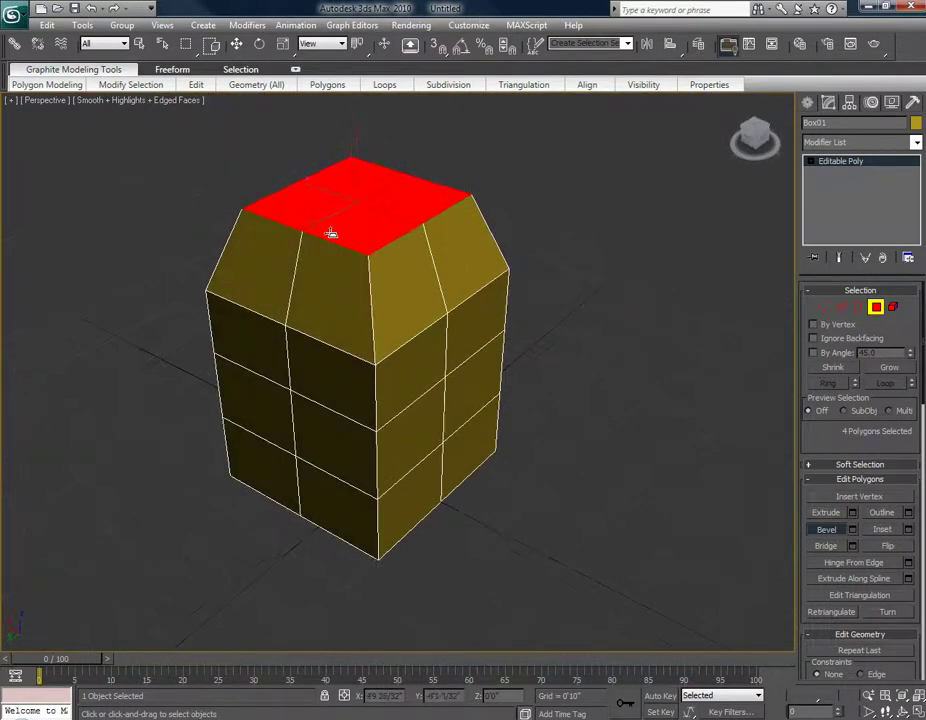
Inset the four top polygons to leave a narrow border around the top face
click(881, 529)
drag(350, 205, 348, 188)
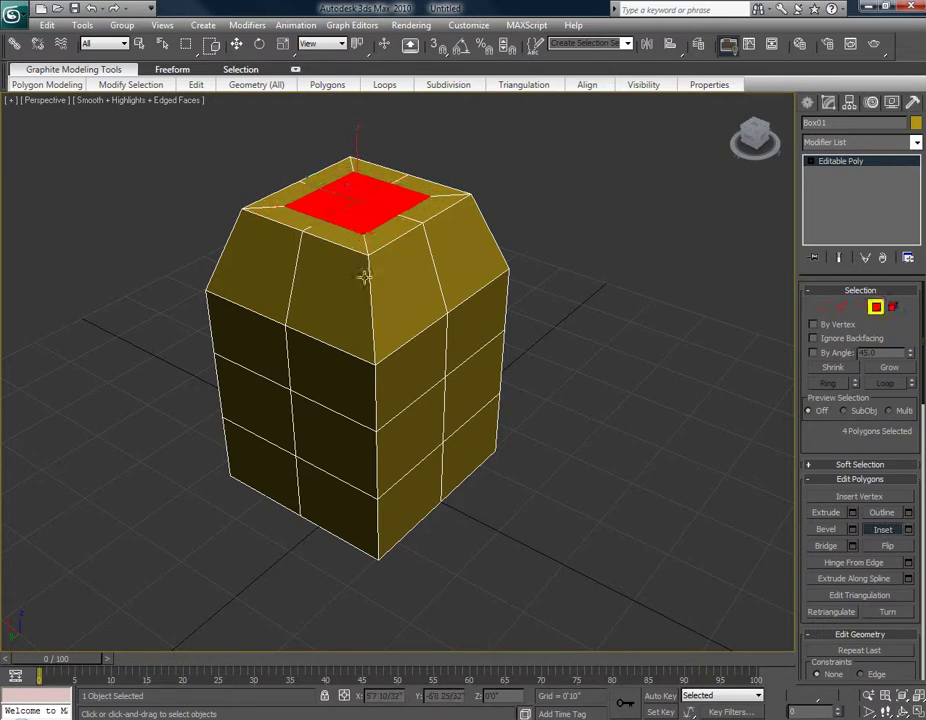
alt+middle_drag(385, 298, 440, 285)
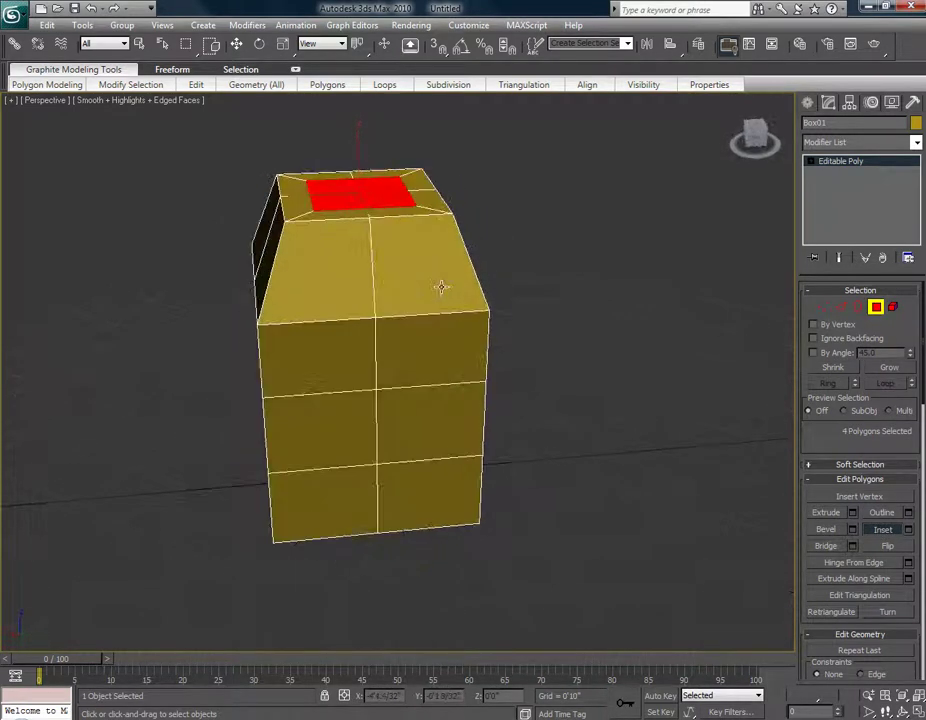
Try extruding a single inset polygon upward, then undo the extrusion and restore the selection of four polygons
click(816, 513)
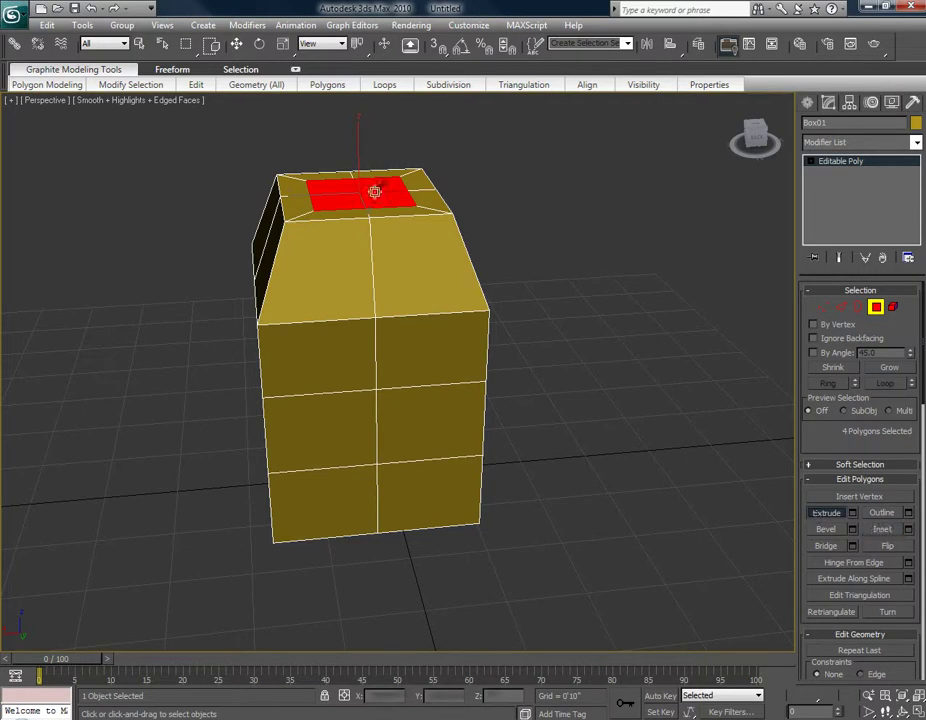
mouse_move(351, 182)
mouse_down()
mouse_move(351, 128)
mouse_move(353, 186)
mouse_move(355, 160)
mouse_up()
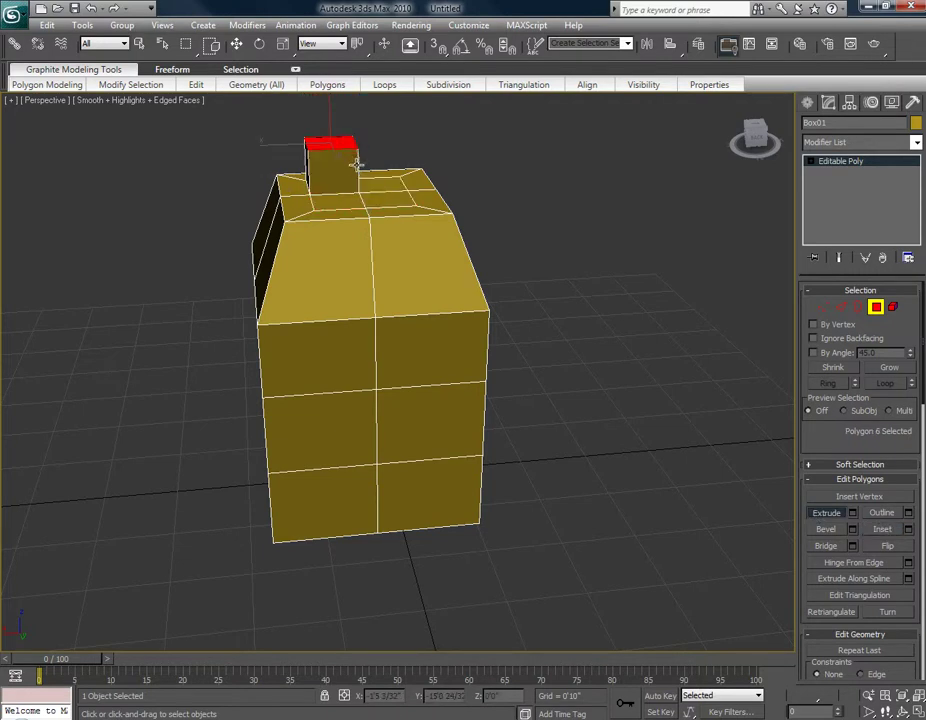
key(ctrl+z)
key(ctrl+z)
alt+middle_drag(328, 262, 397, 251)
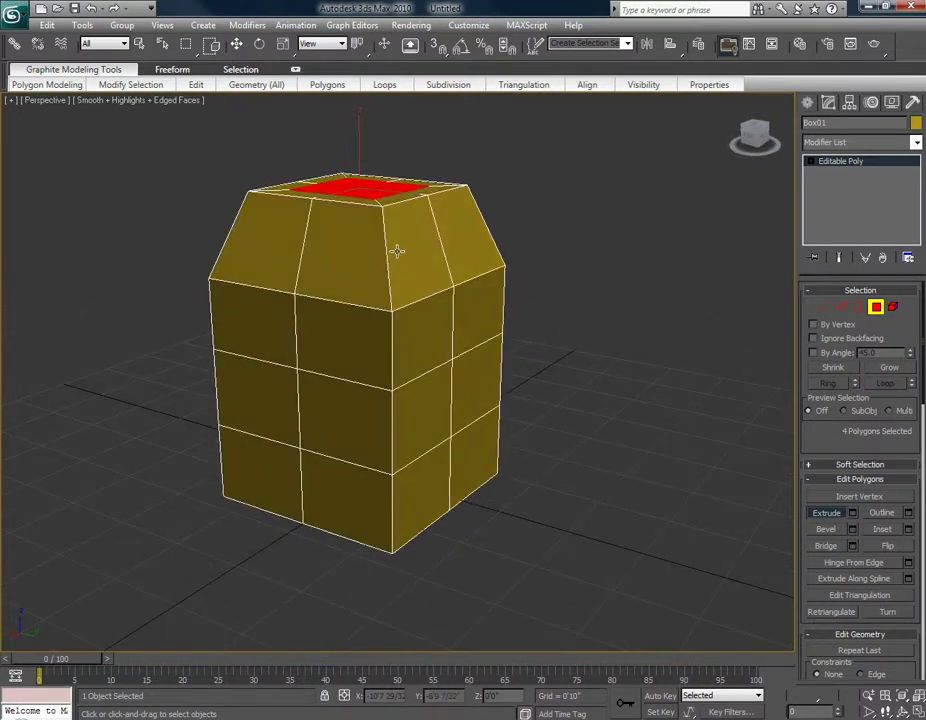
Try beveling two vertically stacked side polygons outward into a tapered protrusion, then undo the bevel
click(824, 529)
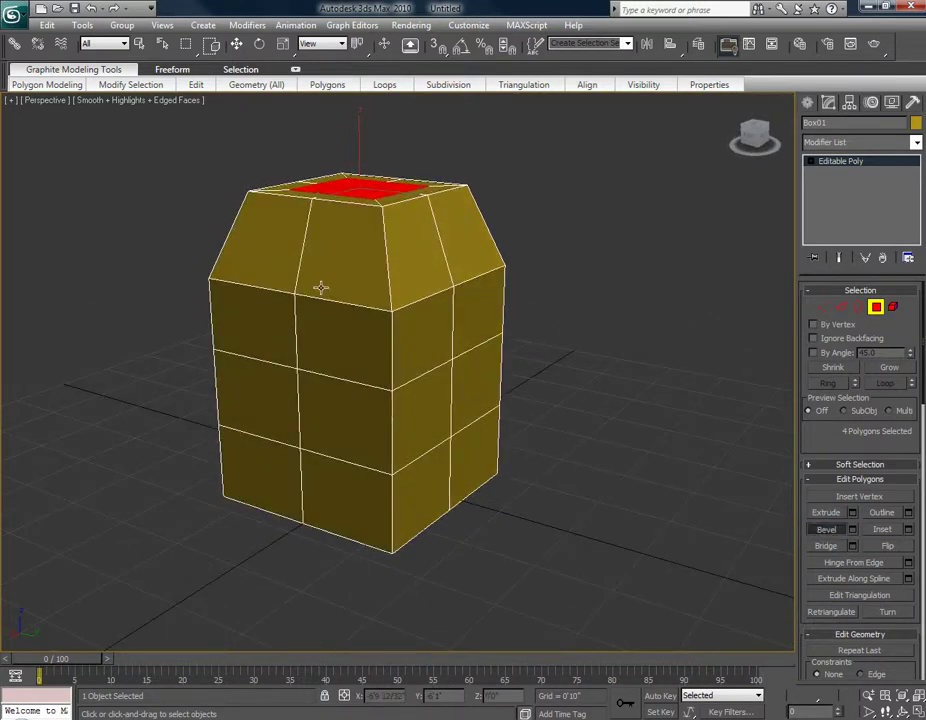
drag(409, 341, 409, 386)
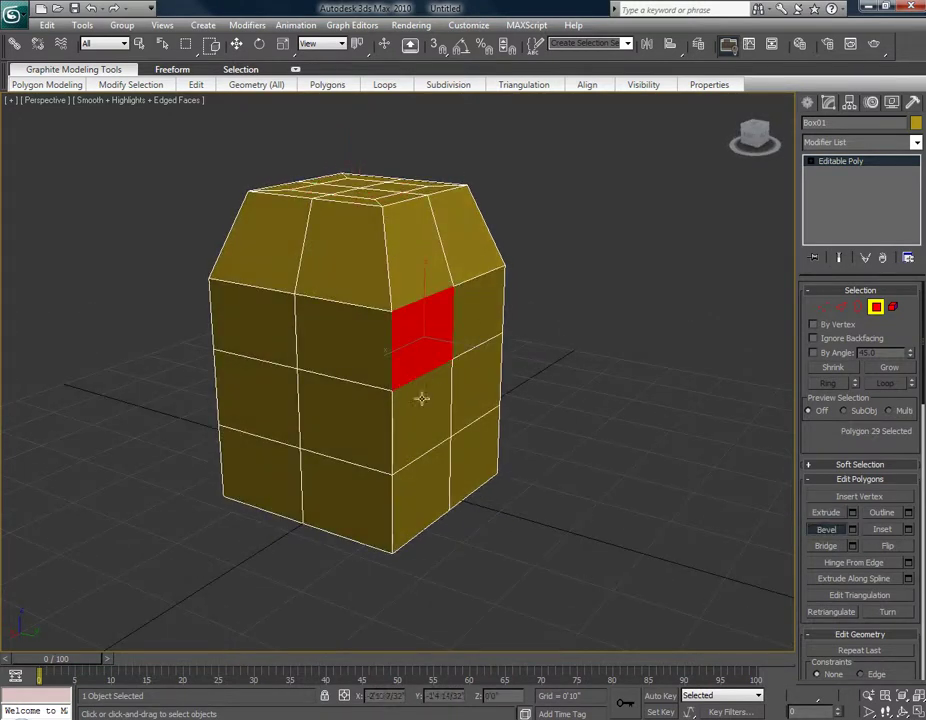
ctrl+click(423, 398)
click(425, 362)
ctrl+click(419, 397)
alt+middle_drag(395, 393, 407, 393)
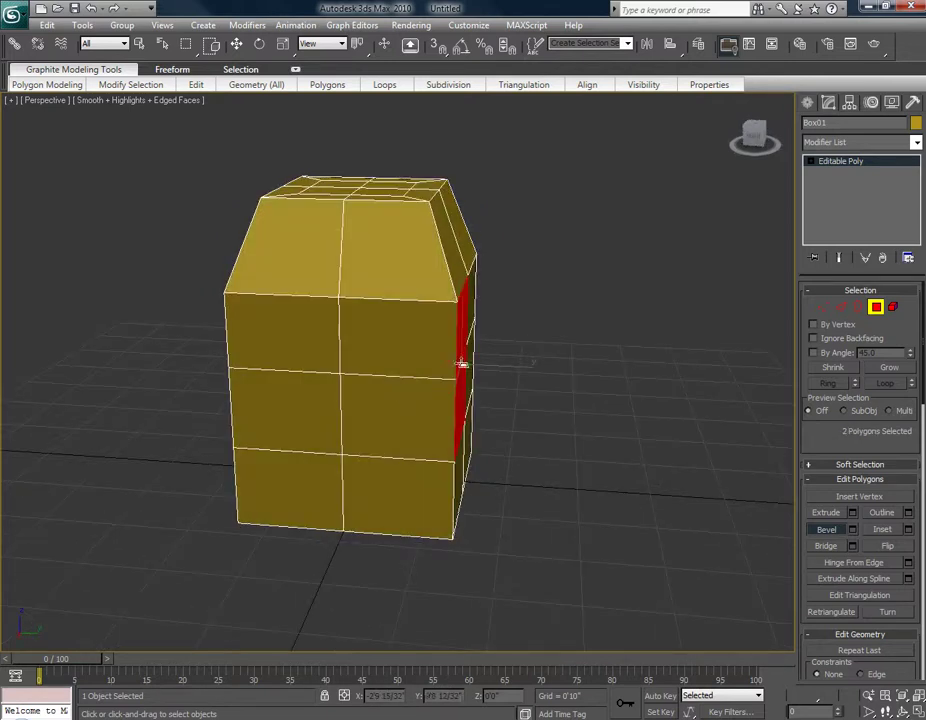
drag(467, 343, 481, 290)
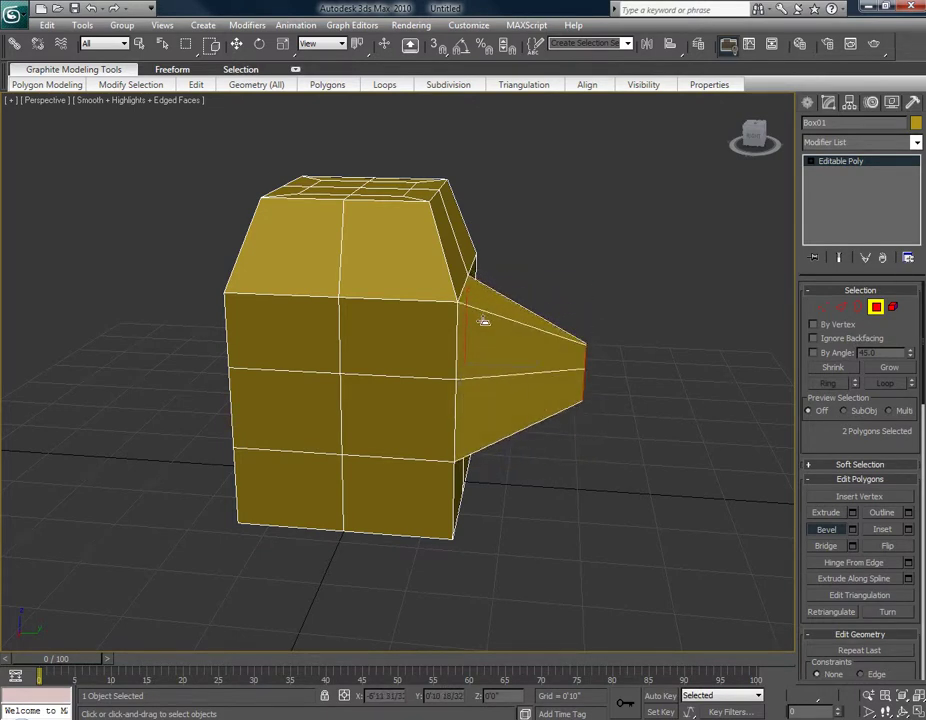
alt+middle_drag(640, 459, 473, 445)
key(ctrl+z)
key(ctrl+z)
alt+middle_drag(389, 463, 523, 470)
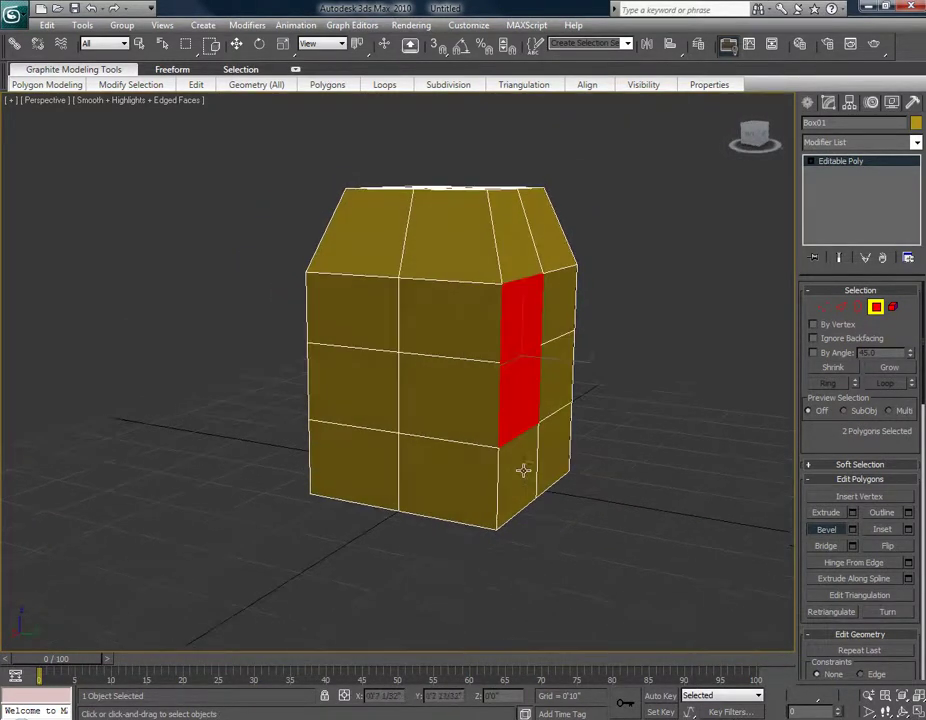
Undo the top inset, bevel and extrusion until the box has only its original two rows of polygons
key(F2)
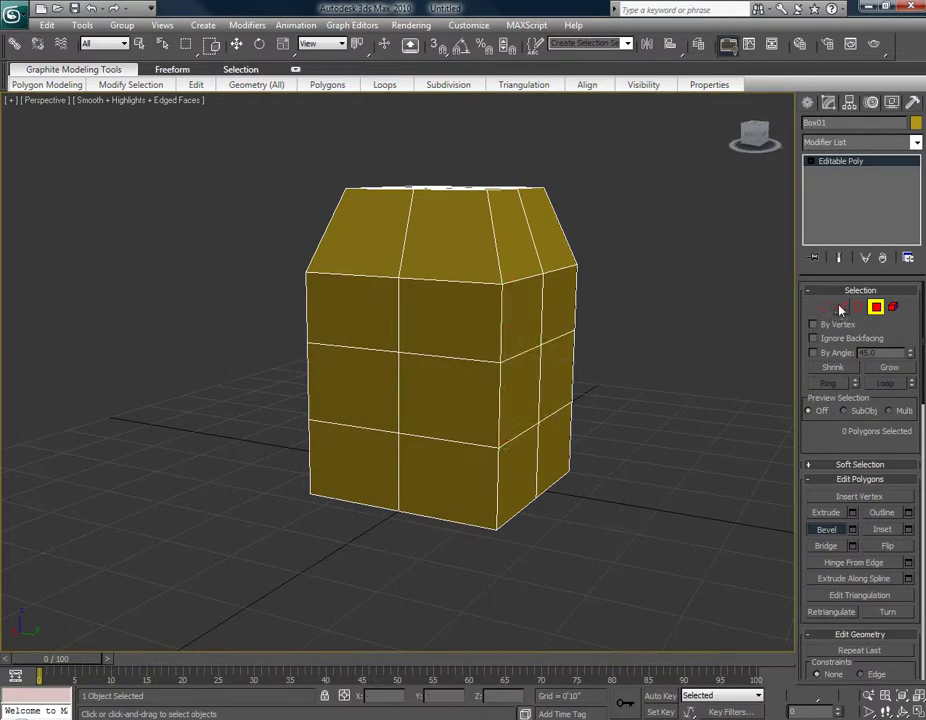
key(ctrl+z)
key(ctrl+z)
key(ctrl+z)
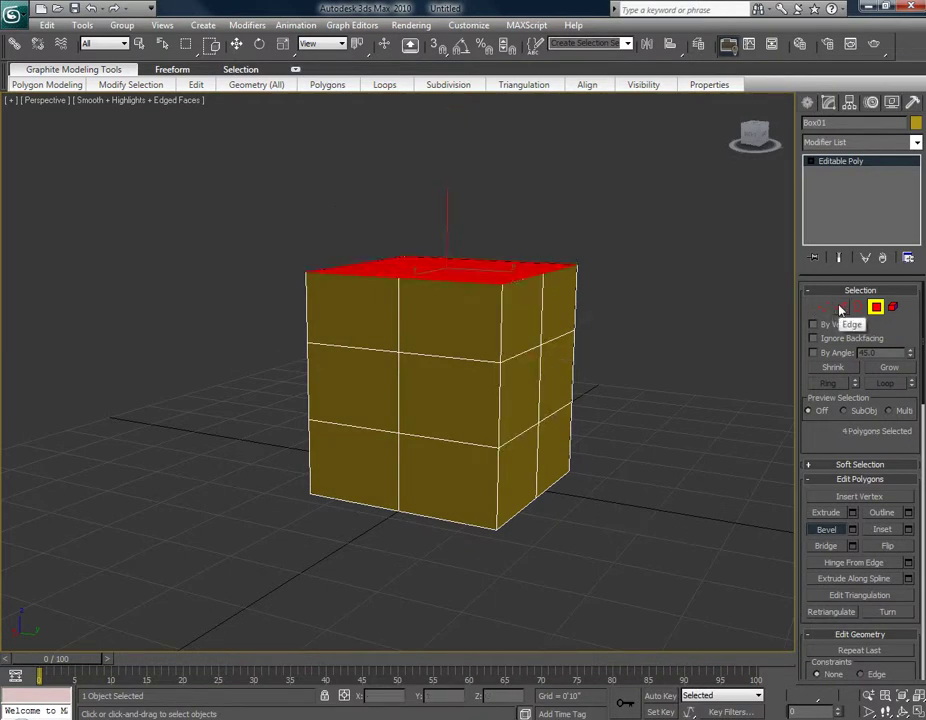
key(ctrl+z)
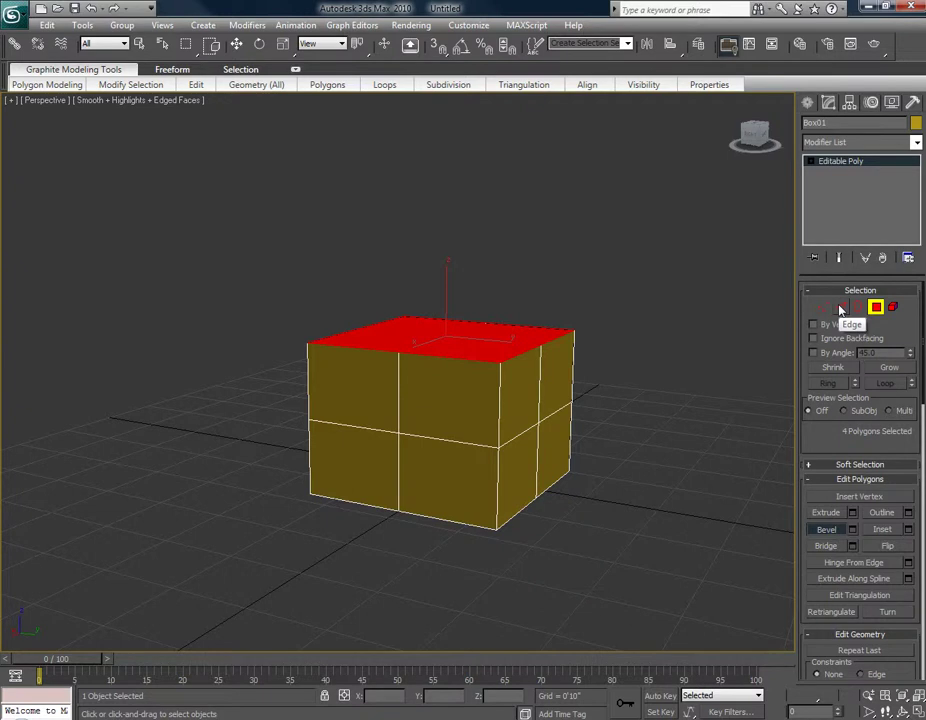
alt+middle_drag(558, 430, 480, 442)
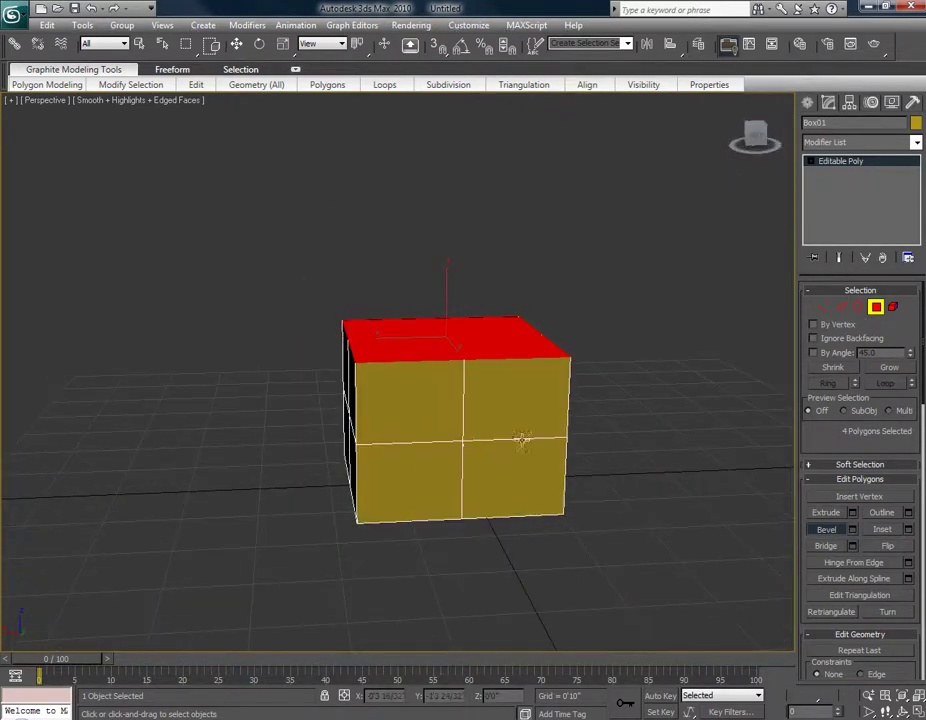
Leave polygon editing and clone the whole box along the X axis as an independent copy beside the original
click(876, 307)
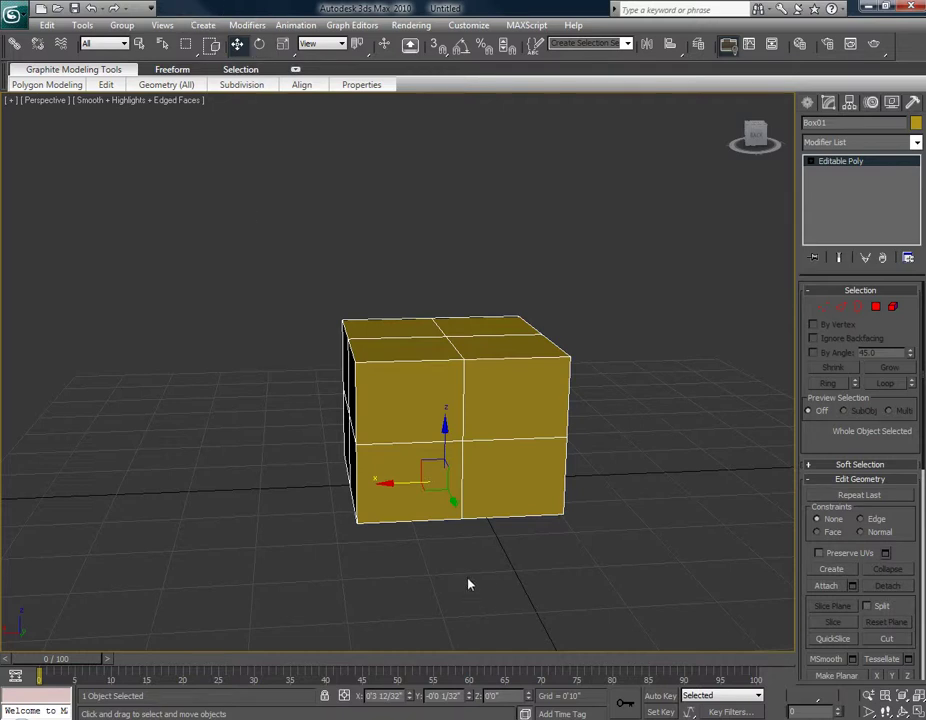
shift+drag(398, 482, 104, 485)
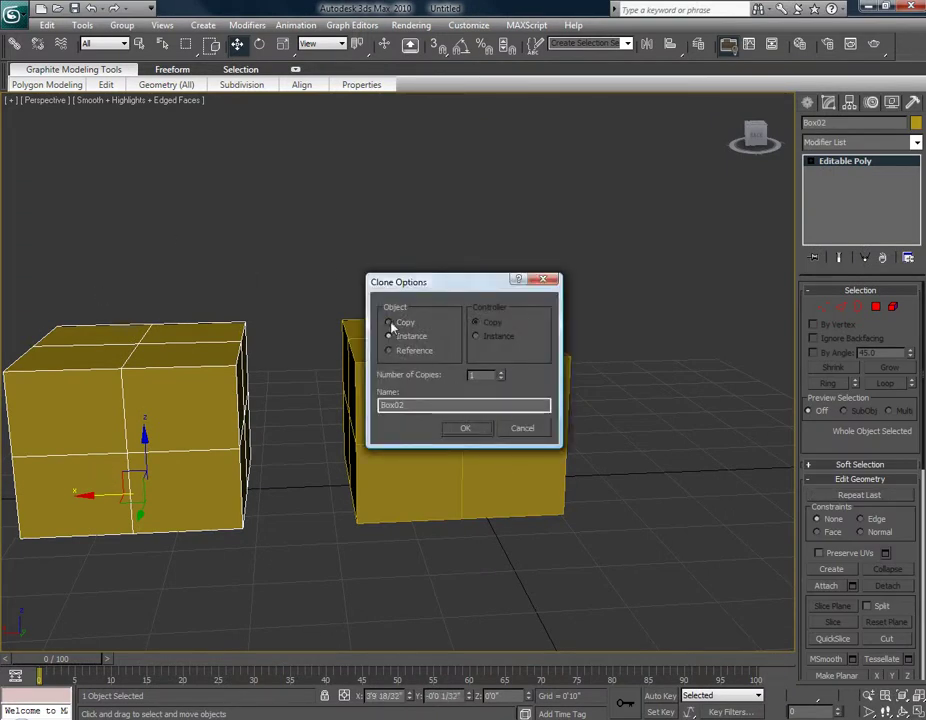
click(466, 429)
Try moving a top vertex of the copied box, then undo the moves and leave sub-object editing
click(821, 306)
click(242, 323)
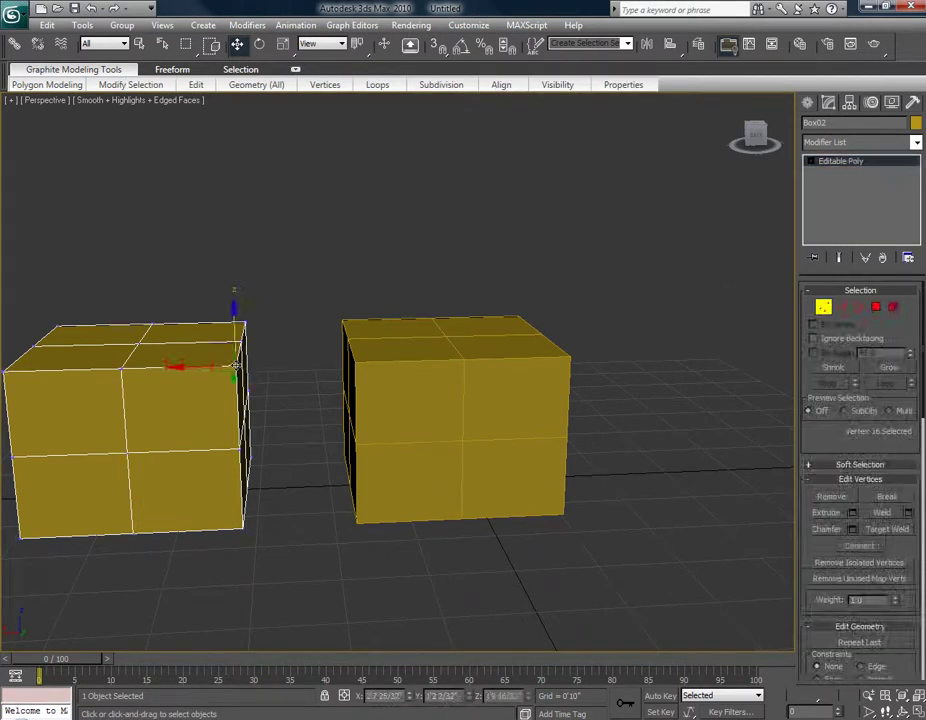
drag(242, 323, 239, 256)
key(ctrl+z)
drag(240, 325, 219, 337)
key(ctrl+z)
key(ctrl+z)
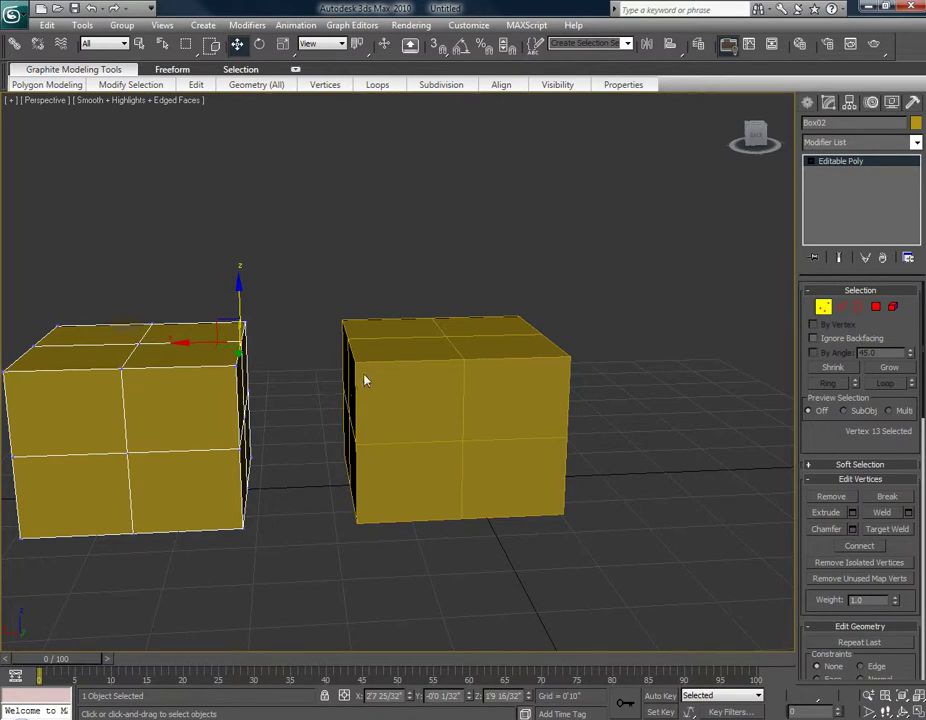
click(823, 307)
key(1)
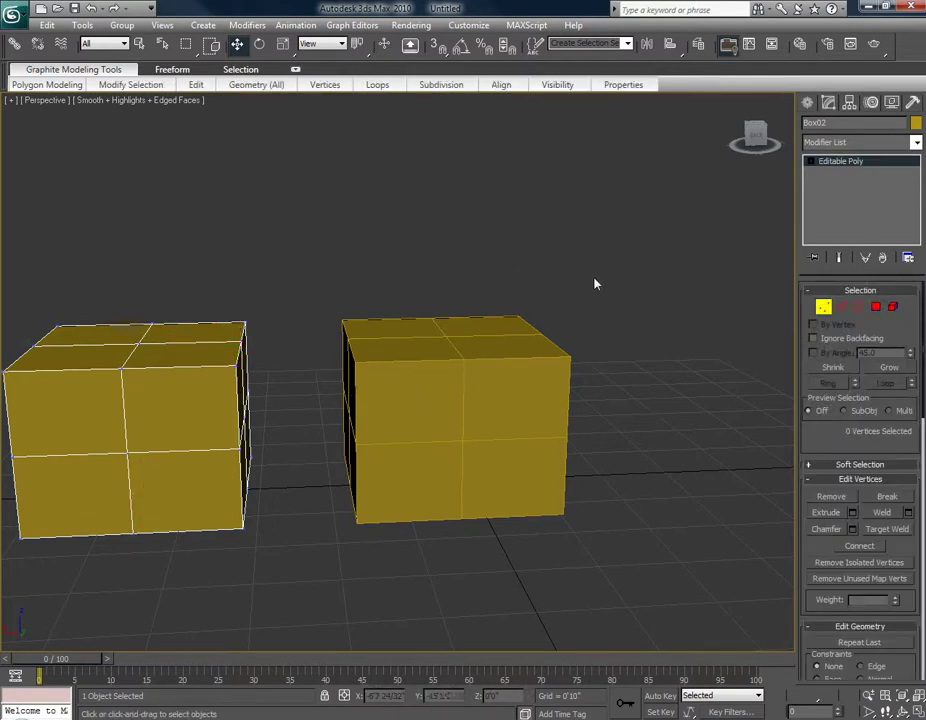
key(5)
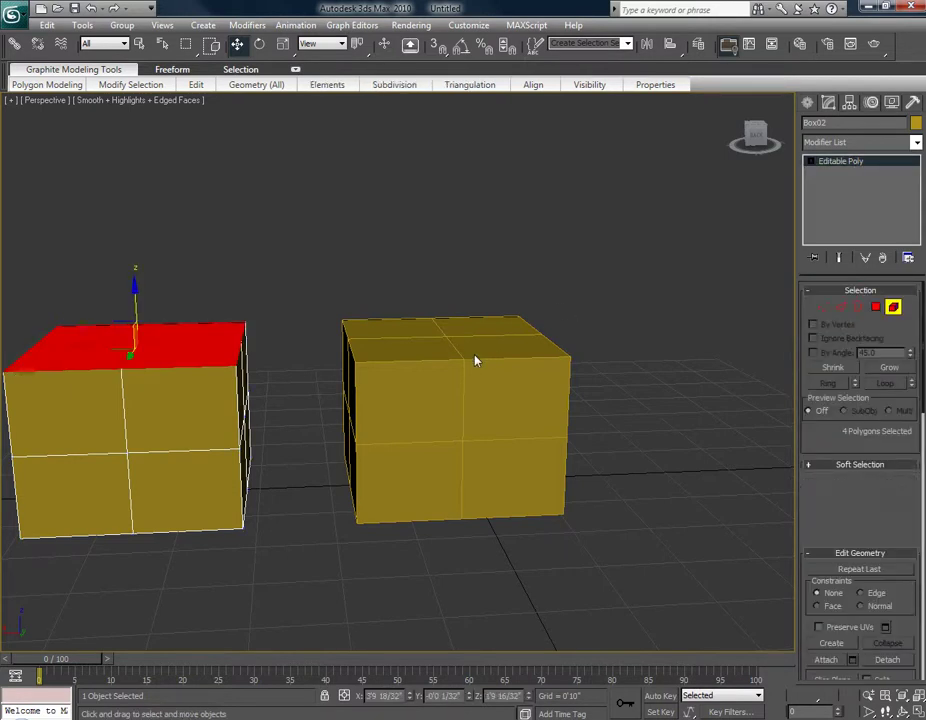
key(5)
Try raising the three vertices along one top side edge of the original box, then undo the move
click(474, 386)
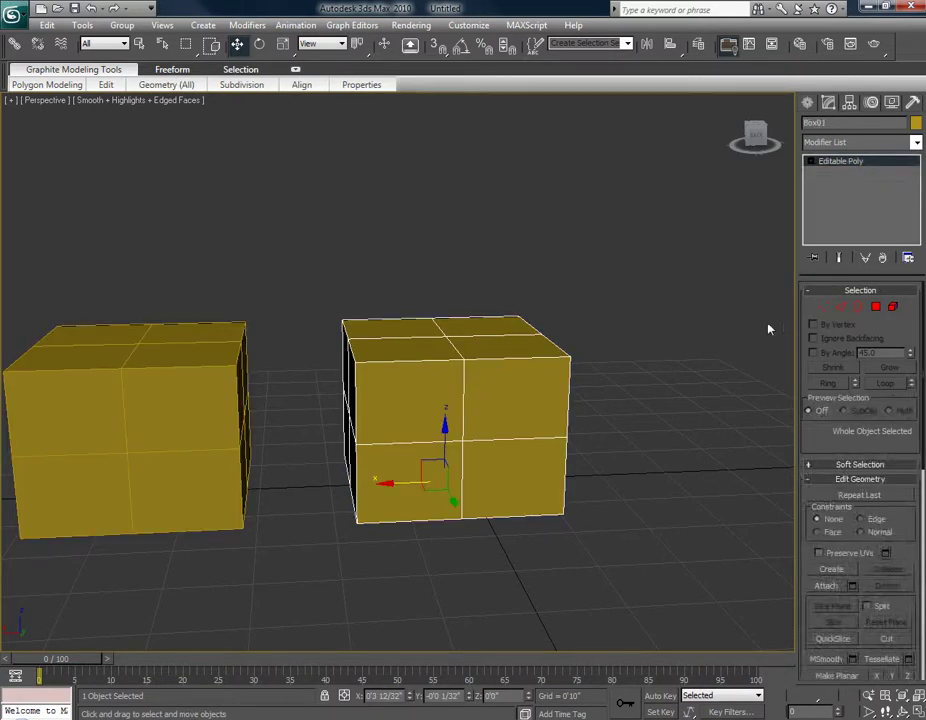
key(1)
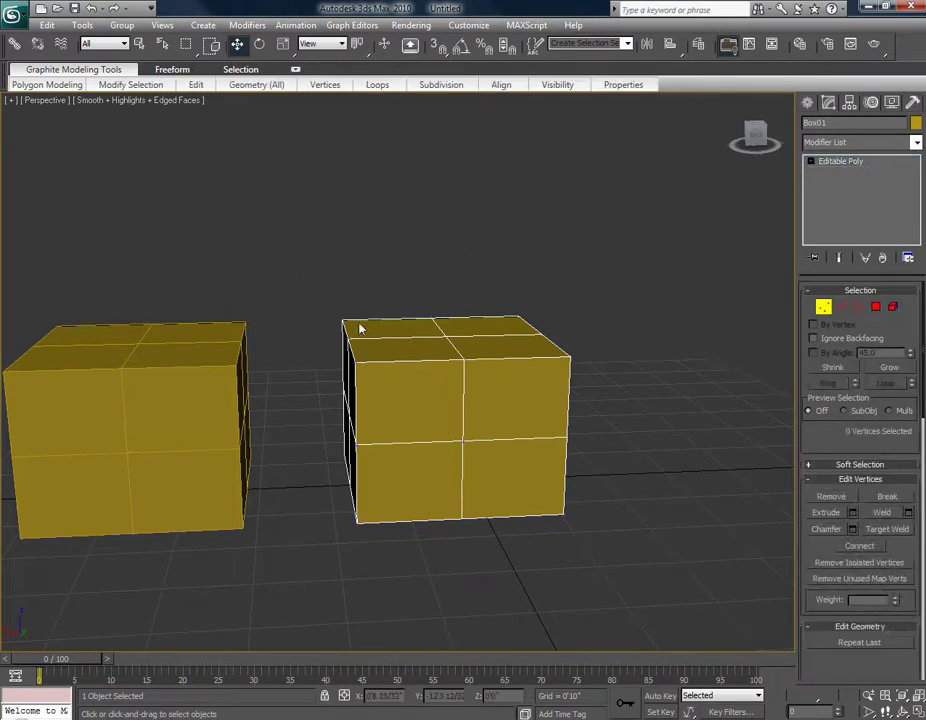
drag(384, 382, 335, 267)
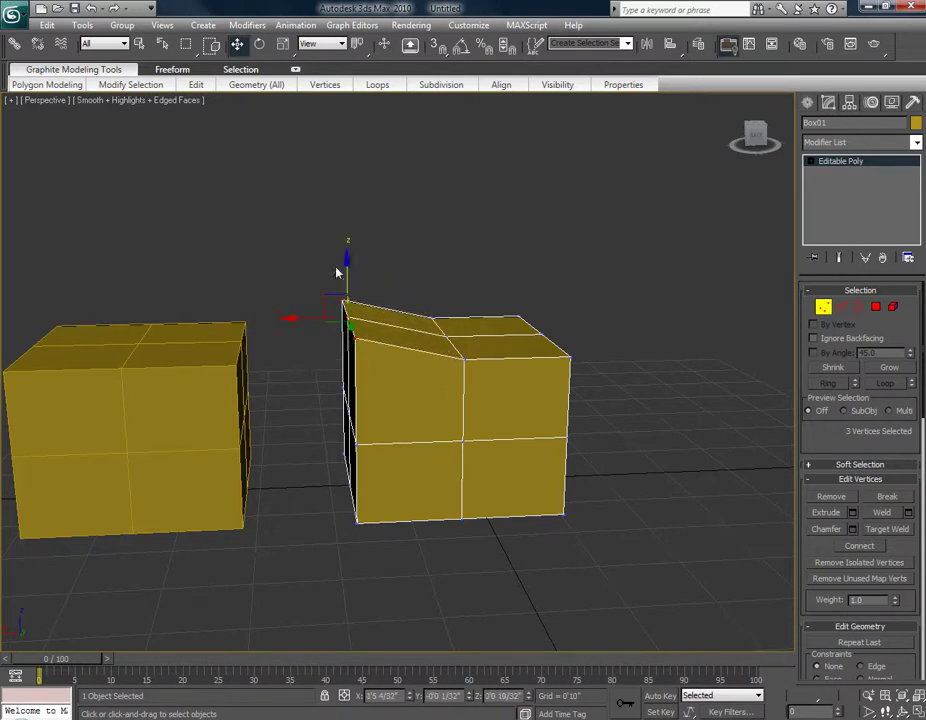
key(ctrl+z)
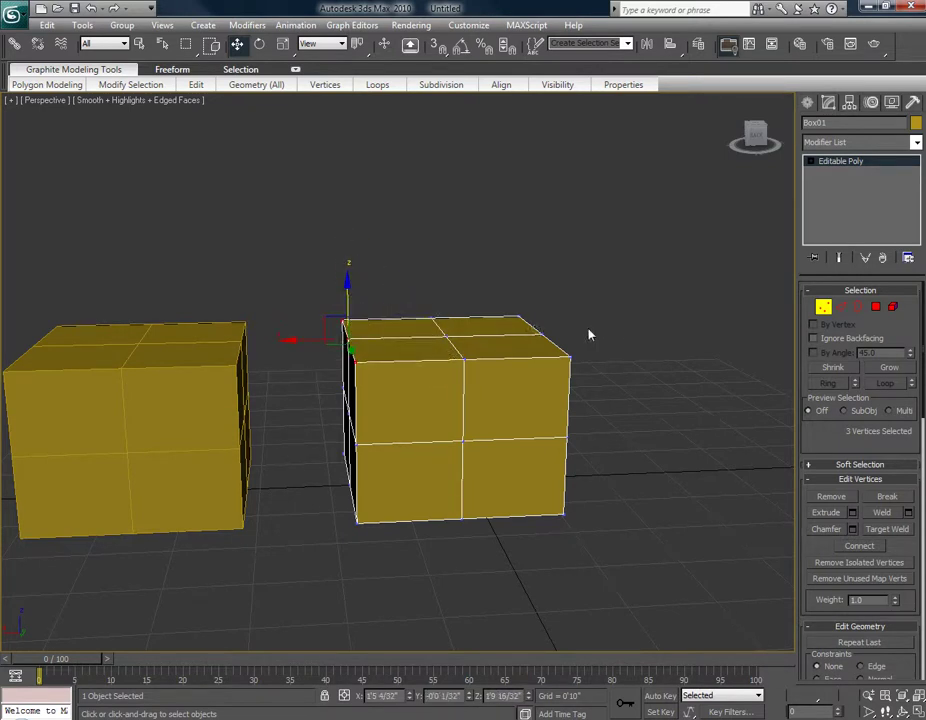
key(1)
Clone the original box along the X axis to its other side as an instance
scroll(512, 435, down, 4)
alt+middle_drag(508, 445, 505, 447)
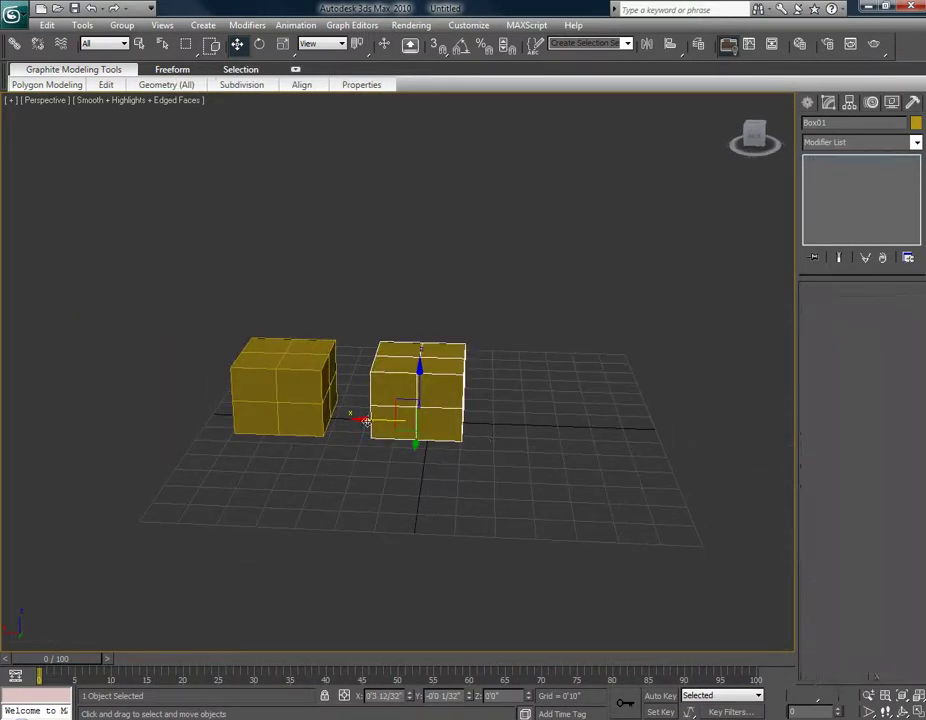
shift+drag(367, 420, 491, 428)
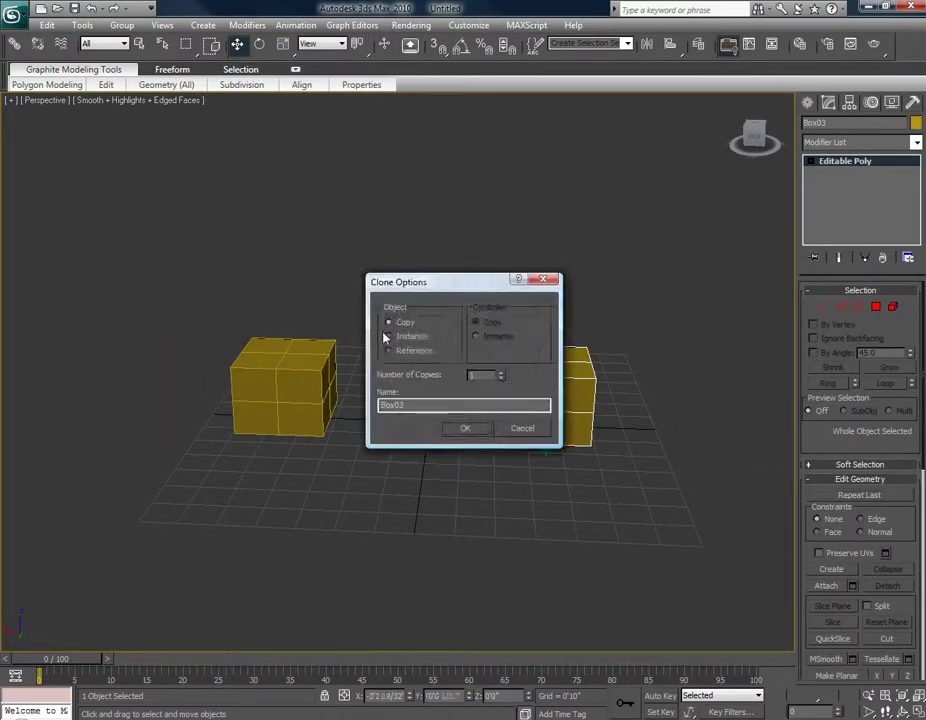
click(465, 429)
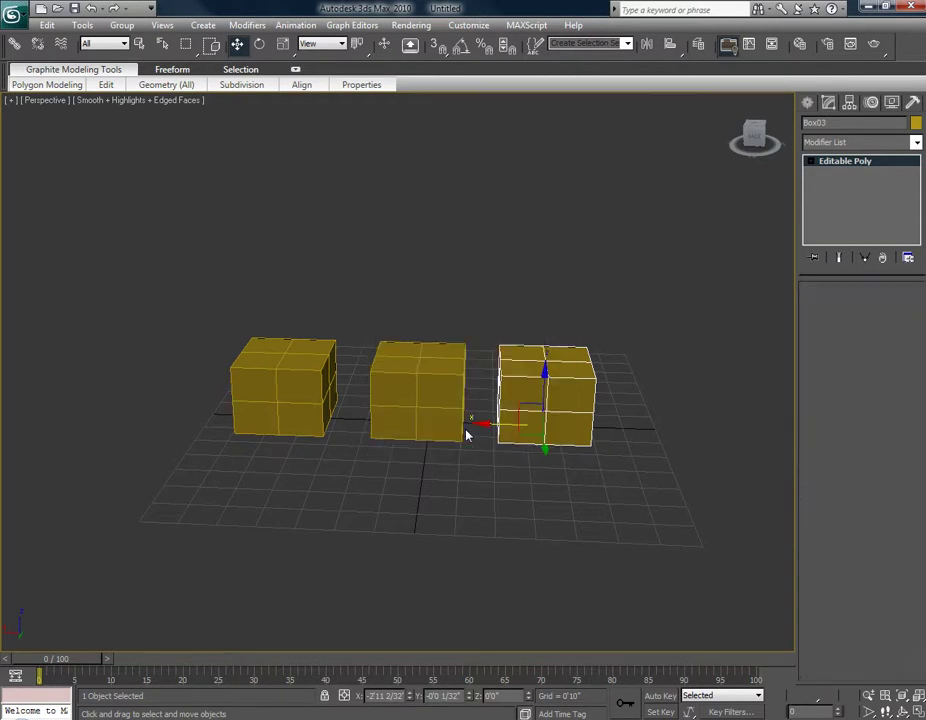
Try moving the three vertices along one top side edge of the instanced box, then undo the move
key(ctrl+d)
scroll(504, 397, up, 5)
mouse_move(543, 408)
alt+middle_down()
mouse_move(612, 389)
mouse_move(643, 397)
mouse_move(546, 405)
alt+middle_up()
click(552, 402)
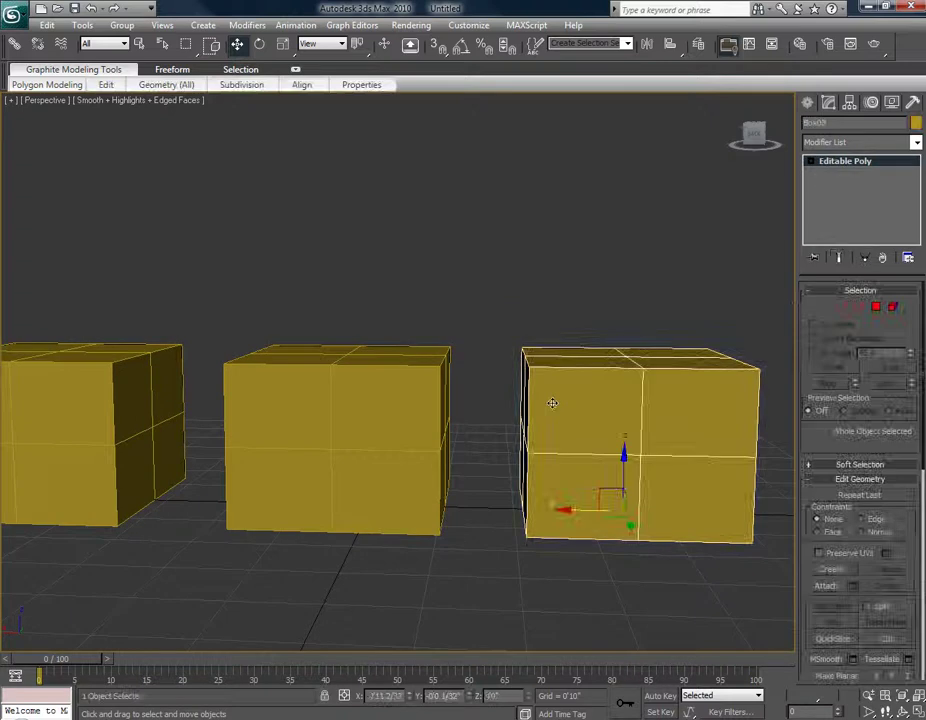
click(822, 307)
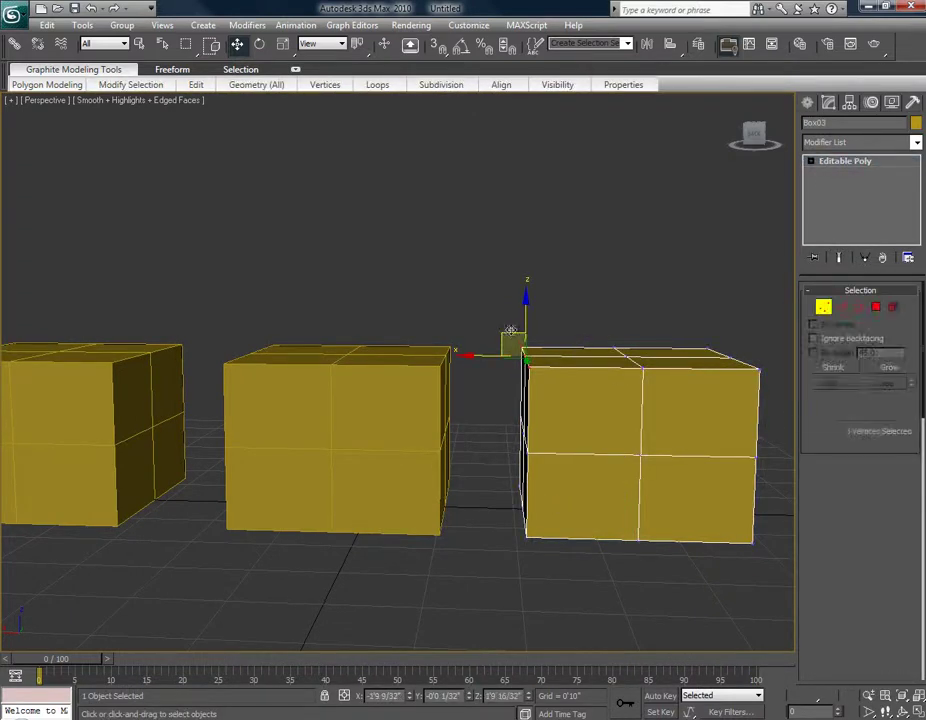
mouse_move(511, 334)
mouse_down()
mouse_move(552, 337)
mouse_move(527, 343)
mouse_move(555, 378)
mouse_move(552, 323)
mouse_move(528, 334)
mouse_up()
key(ctrl+z)
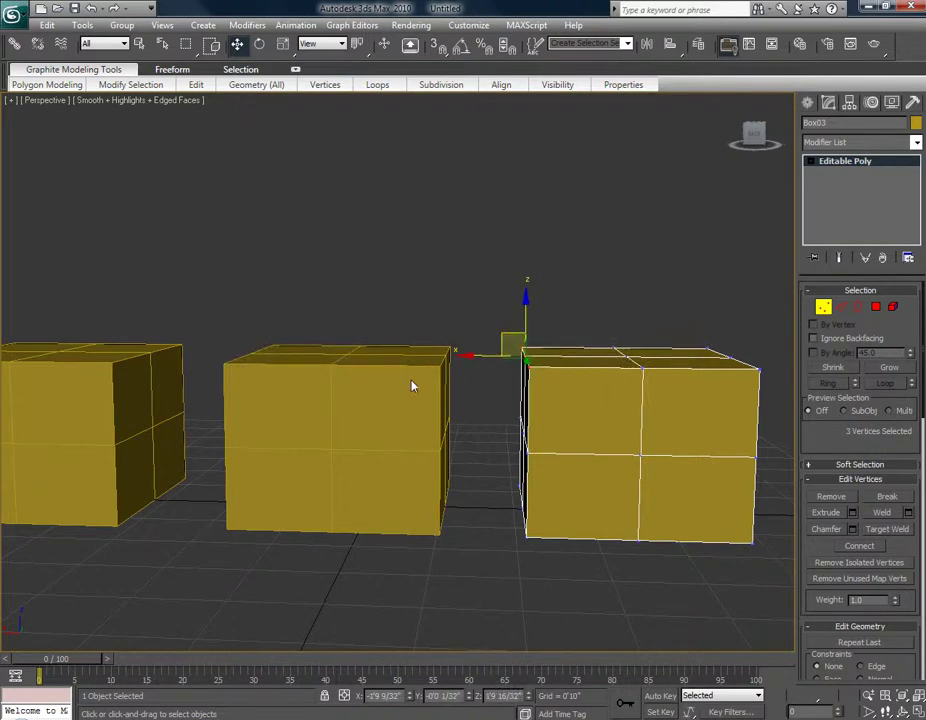
click(412, 386)
click(822, 307)
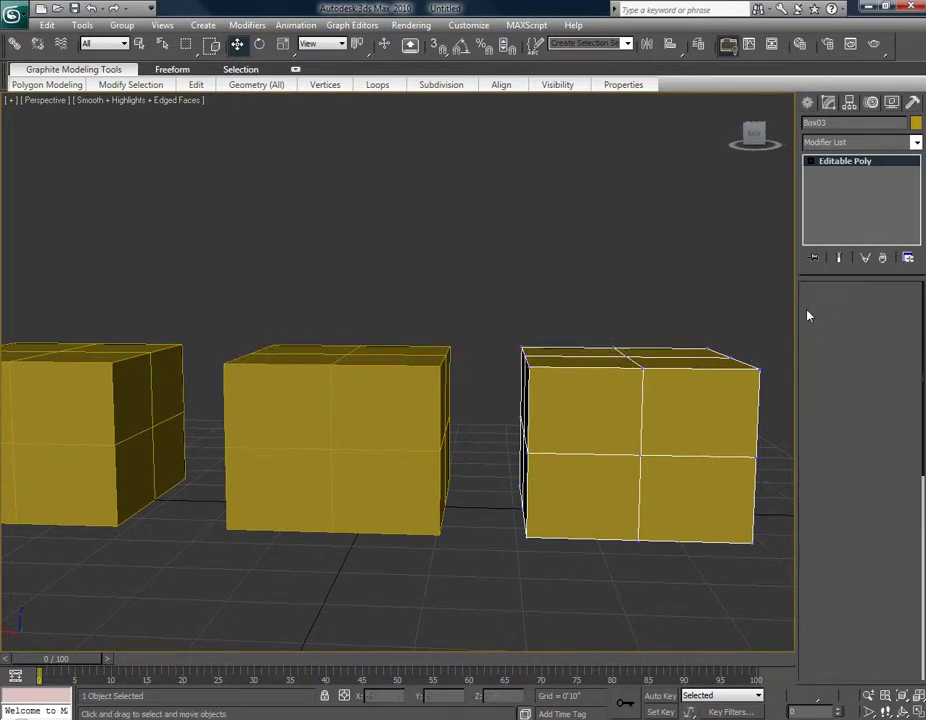
Raise one front top edge segment of the middle box to reshape it together with its linked instance
click(384, 391)
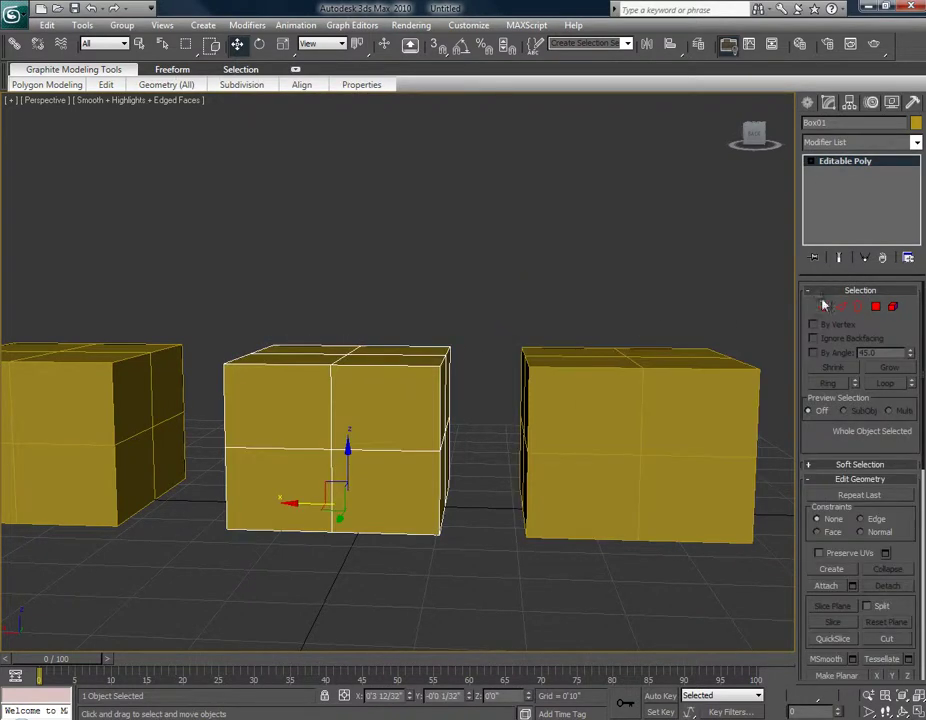
click(841, 307)
click(399, 362)
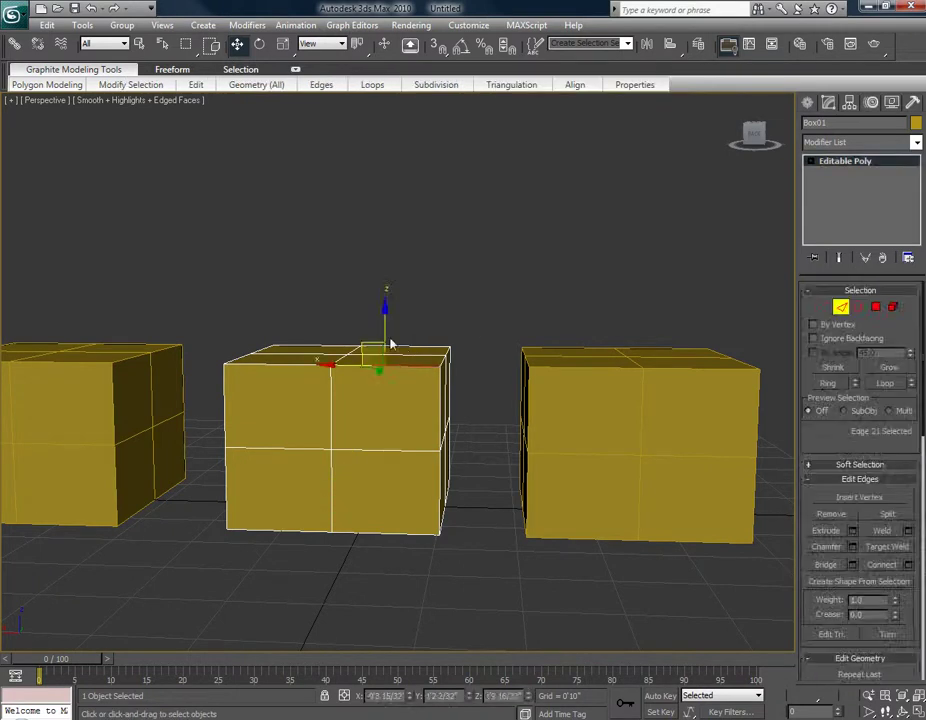
drag(386, 317, 430, 265)
scroll(424, 327, down, 3)
alt+middle_drag(424, 327, 376, 440)
click(841, 308)
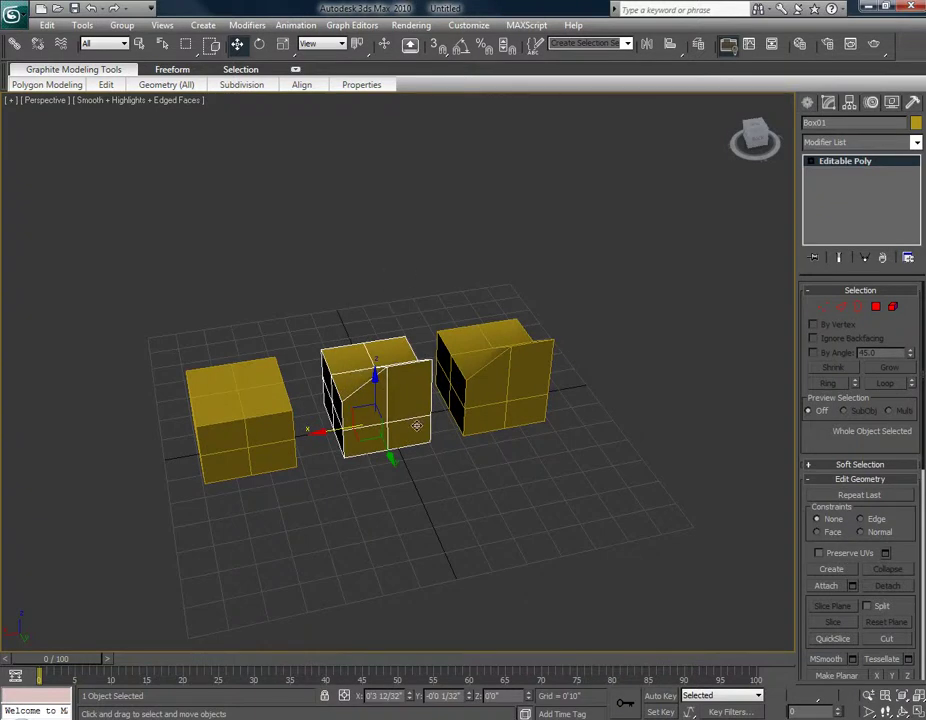
Select all three boxes and delete them to leave an empty scene
alt+middle_drag(389, 481, 607, 278)
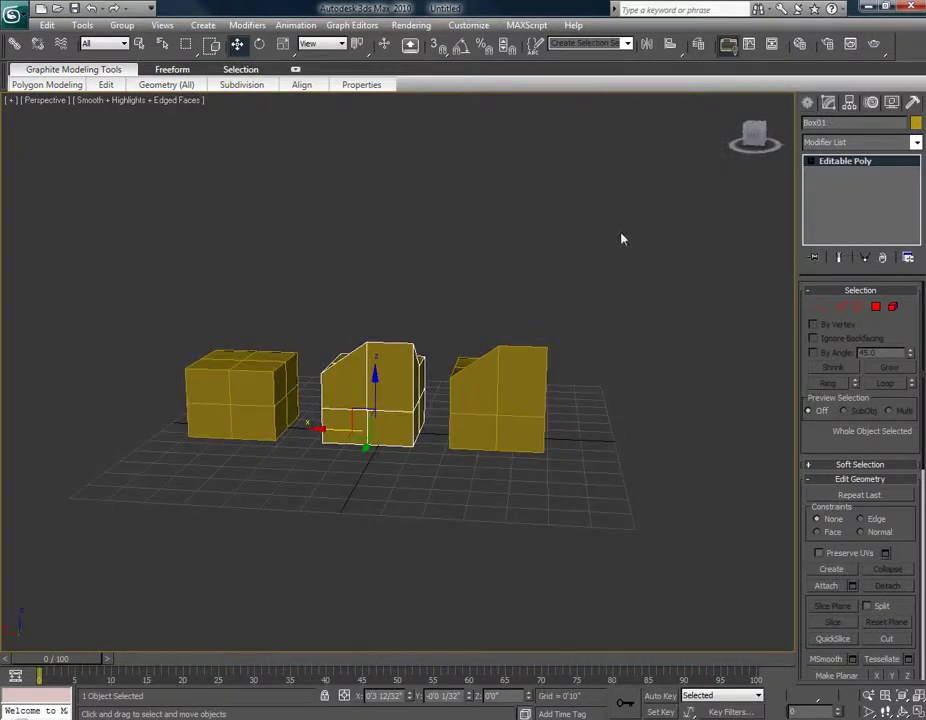
drag(621, 236, 176, 591)
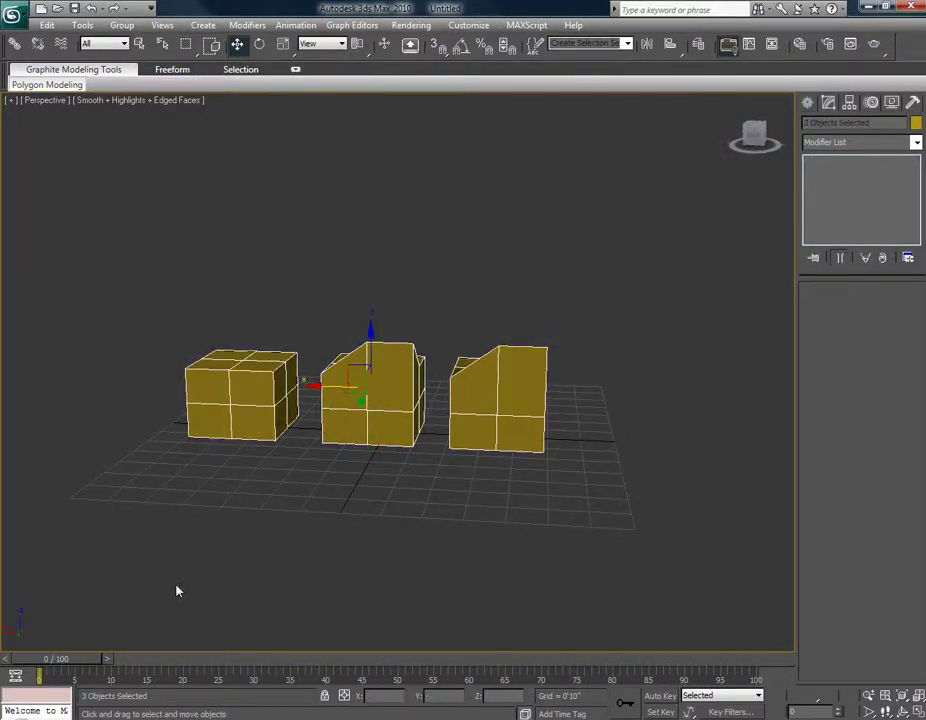
key(Delete)
scroll(218, 540, up, 2)
scroll(225, 545, up, 3)
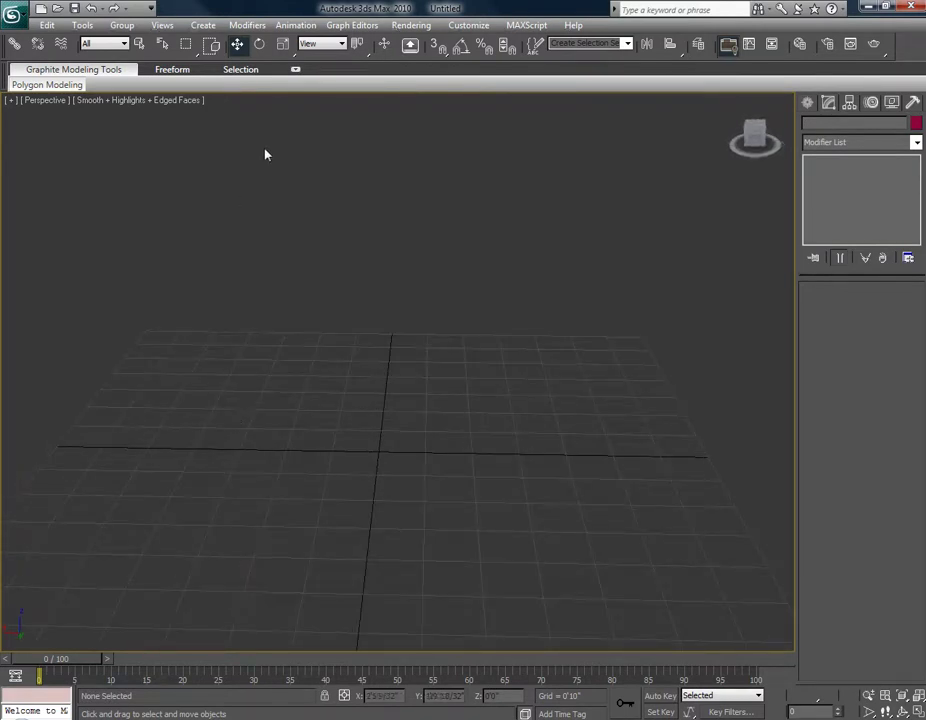